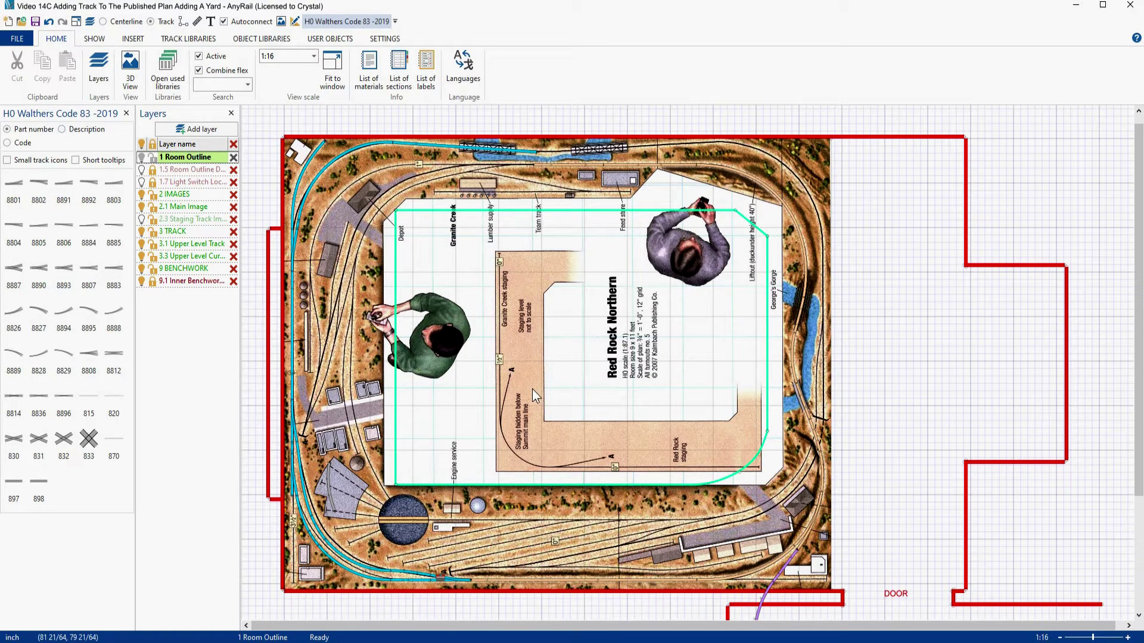
Add a new layer named 7 RULERS
left_click(186, 130)
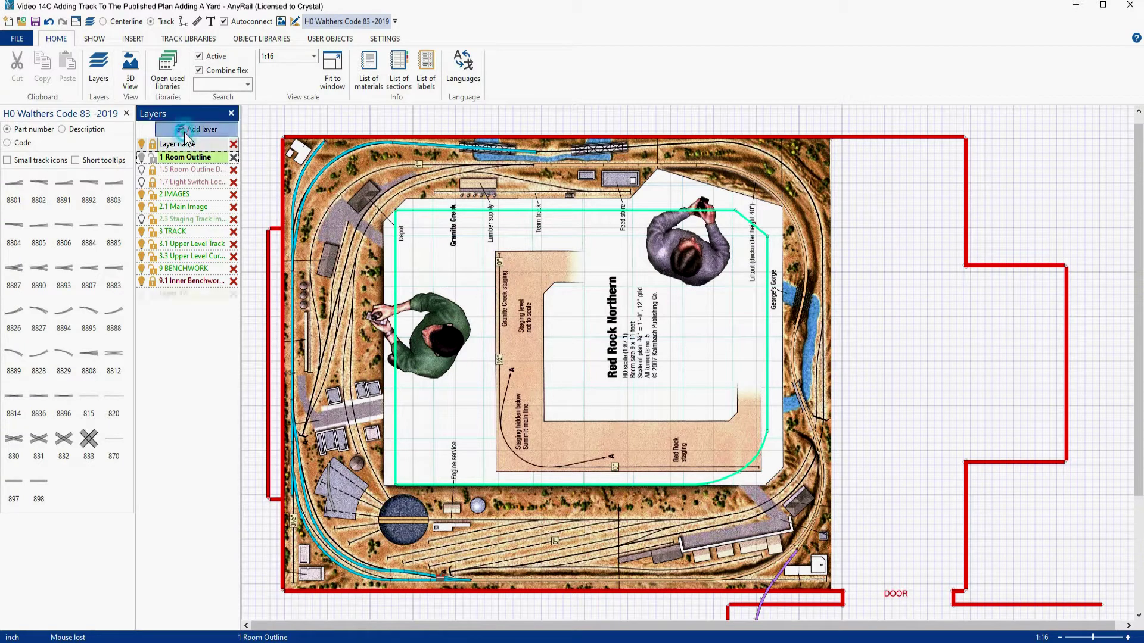
double_click(189, 294)
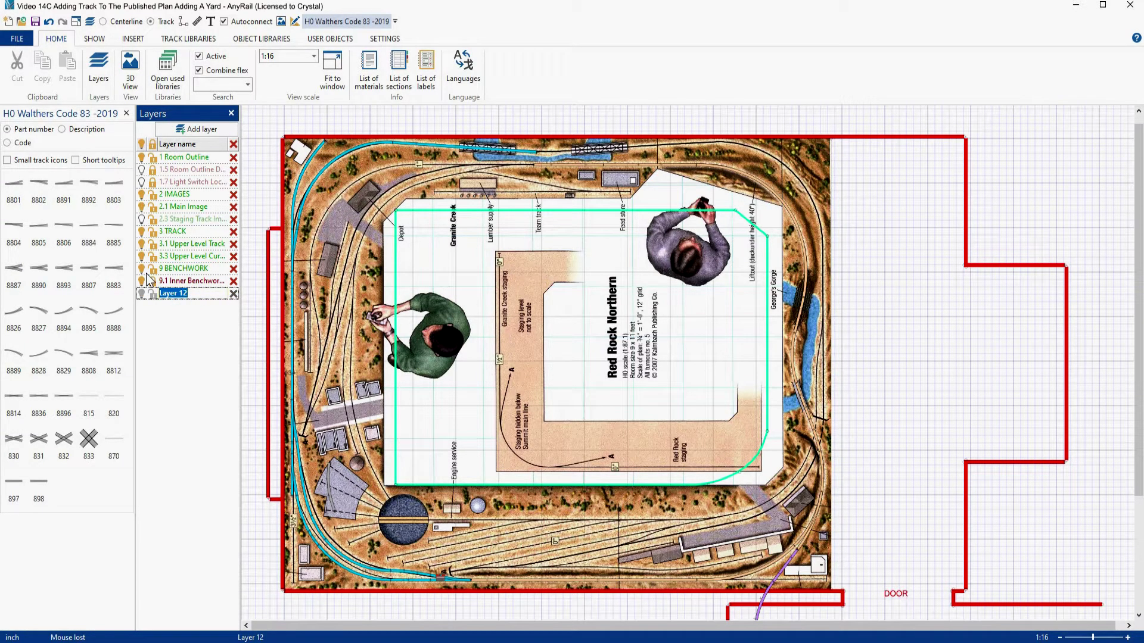
type("7 RULERS")
key("Return")
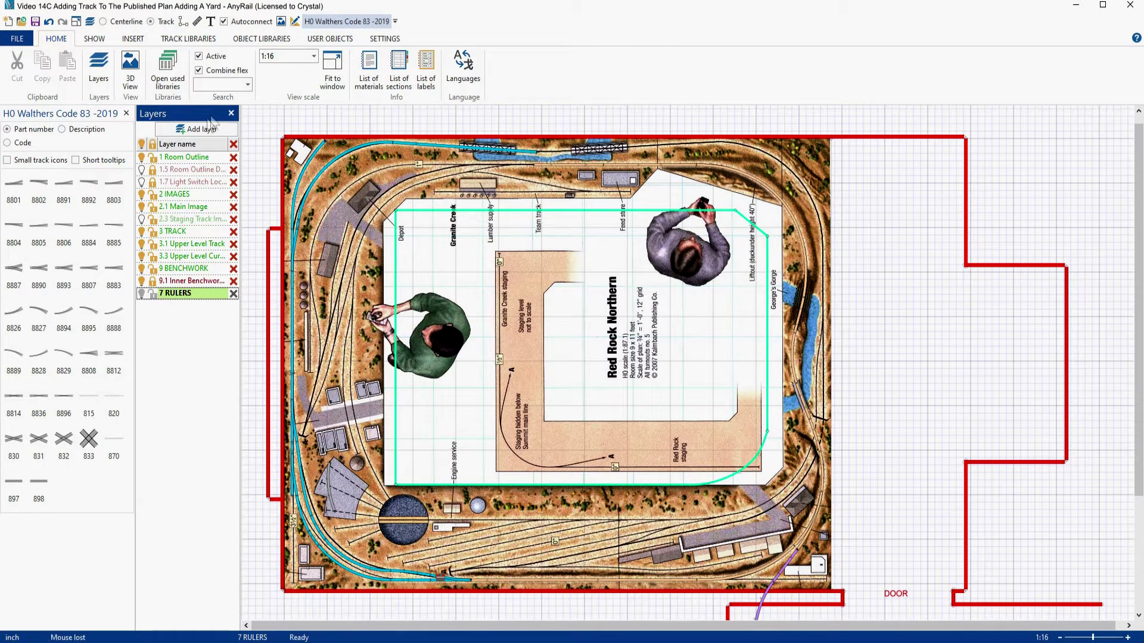
Add a second layer named 3.5 Lower Level Yard and sort the layer list by name
left_click(197, 131)
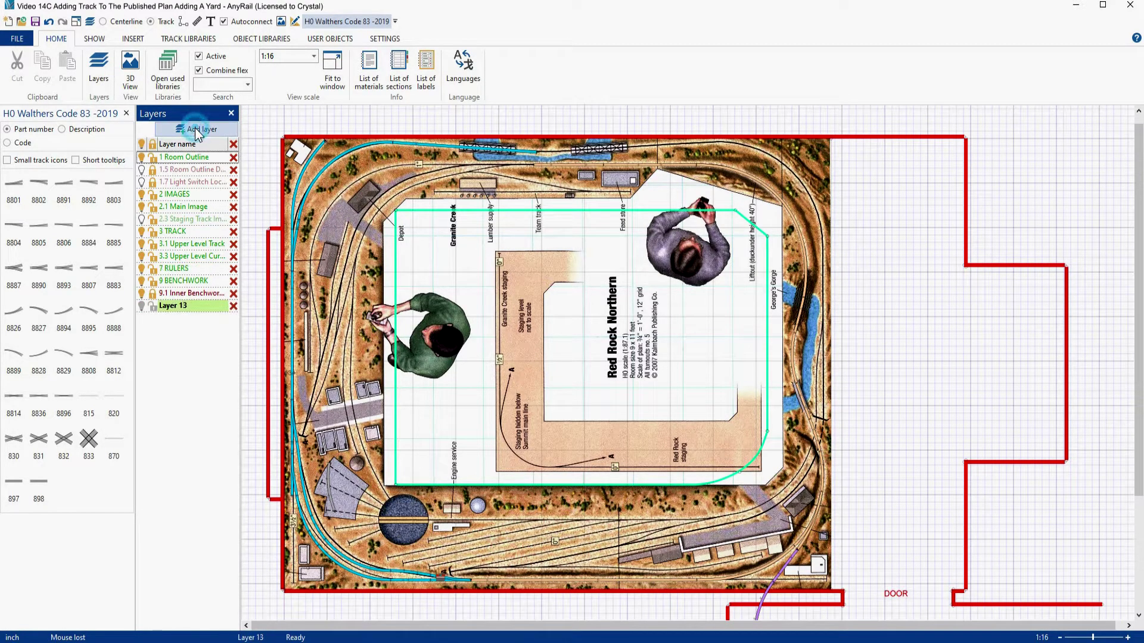
double_click(178, 306)
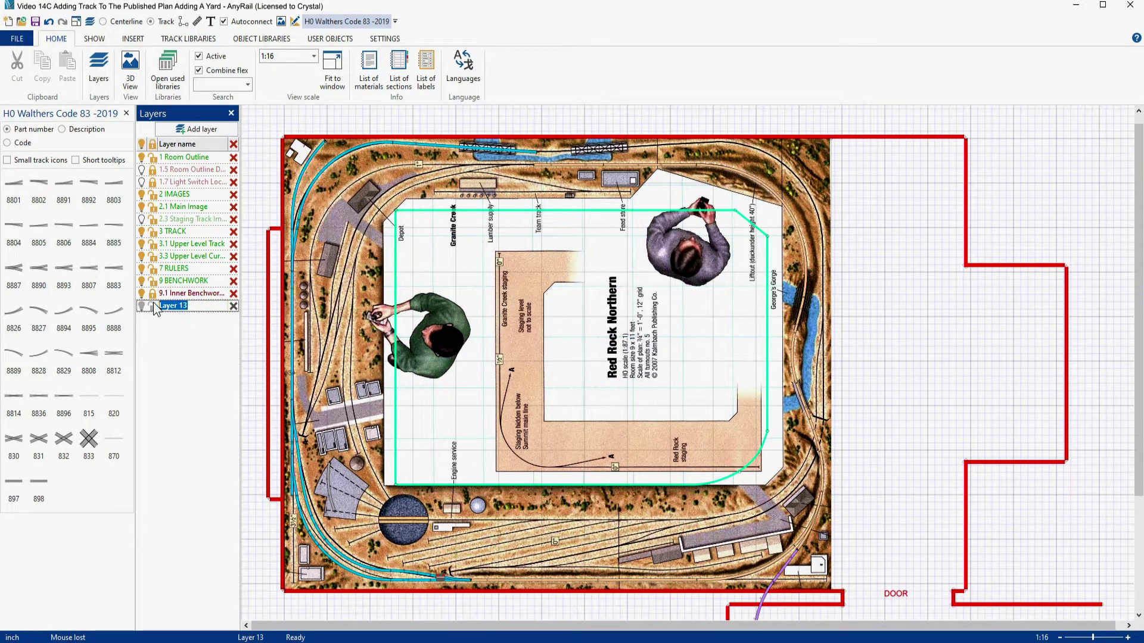
type("3.5 Lower Level Yard")
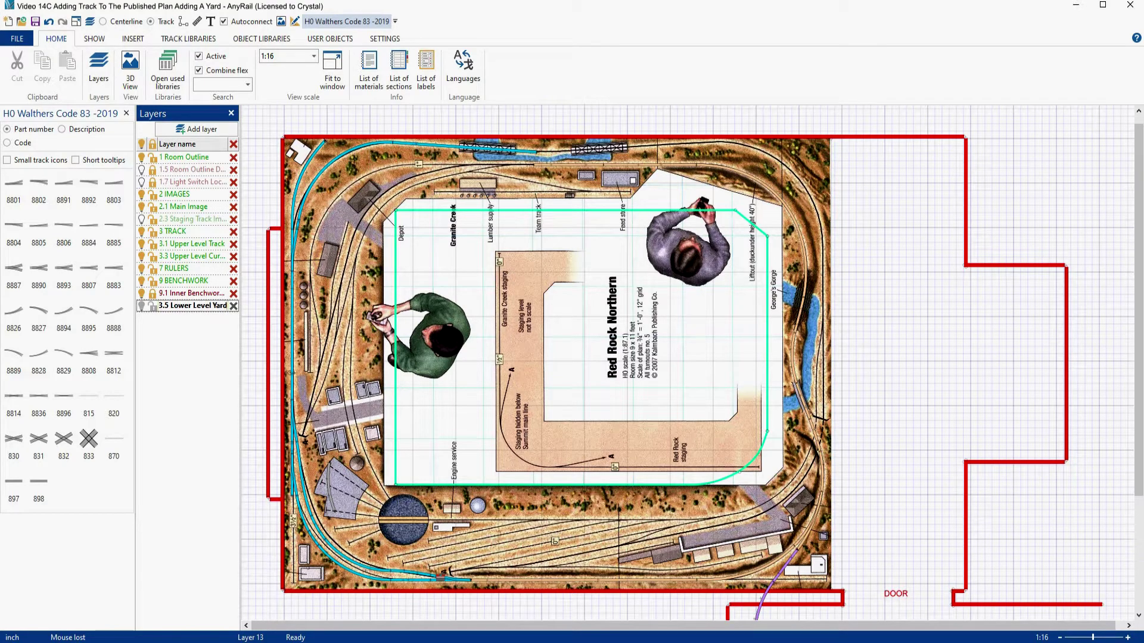
key("Return")
left_click(185, 146)
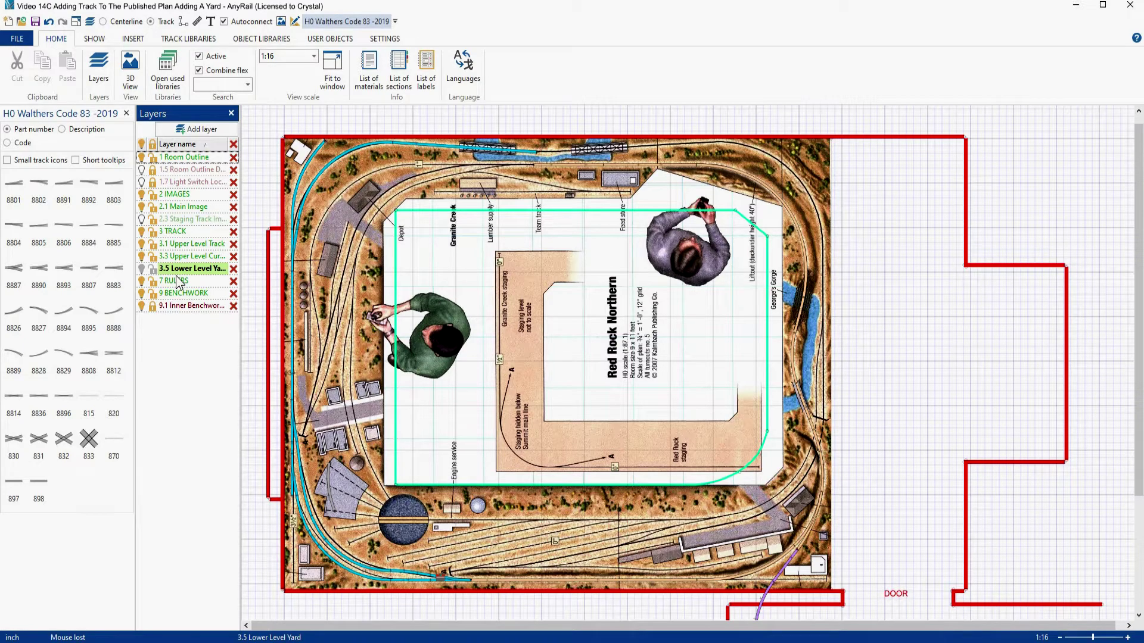
Add a ruler on the 7 RULERS layer near the engine service yard
scroll(493, 524, "up", 2)
scroll(494, 524, "up", 2)
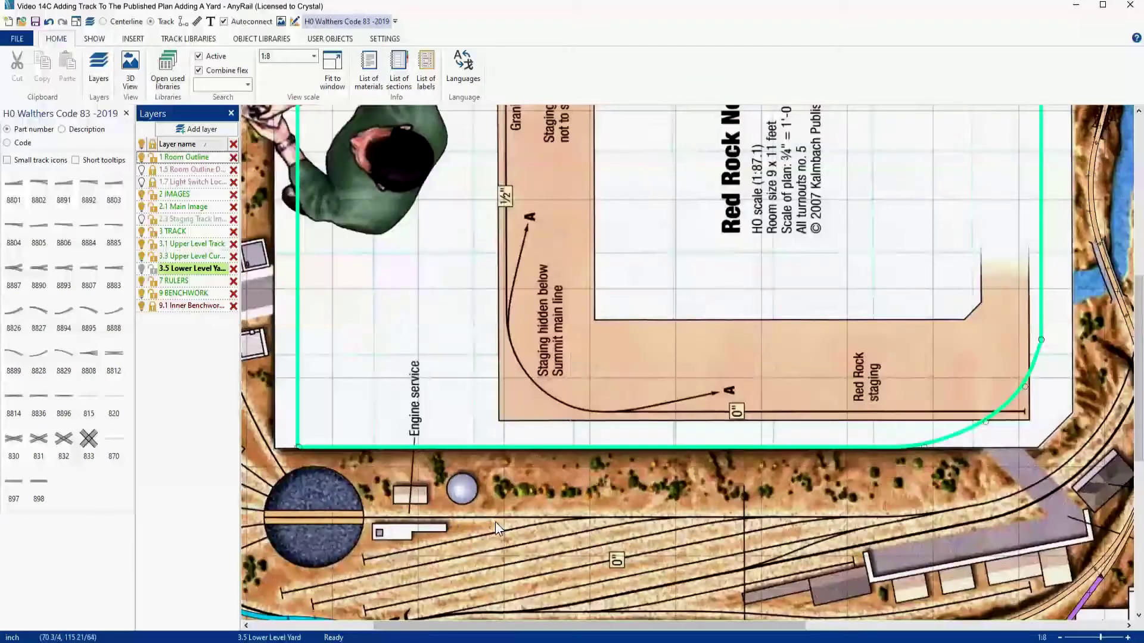
right_click_drag(495, 522, 524, 459)
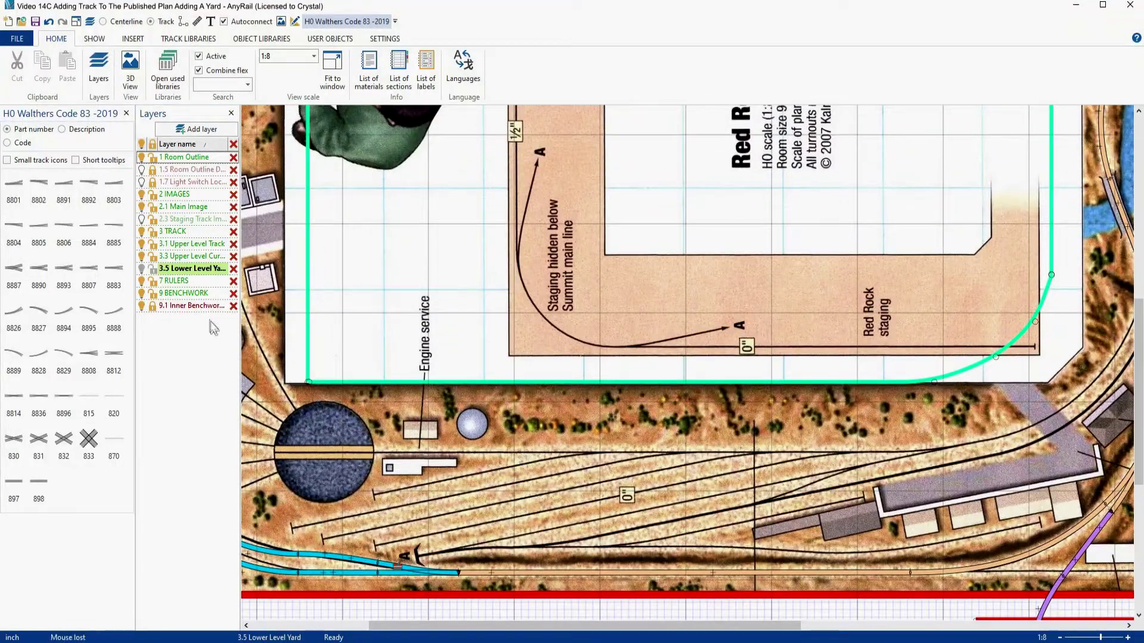
left_click(178, 282)
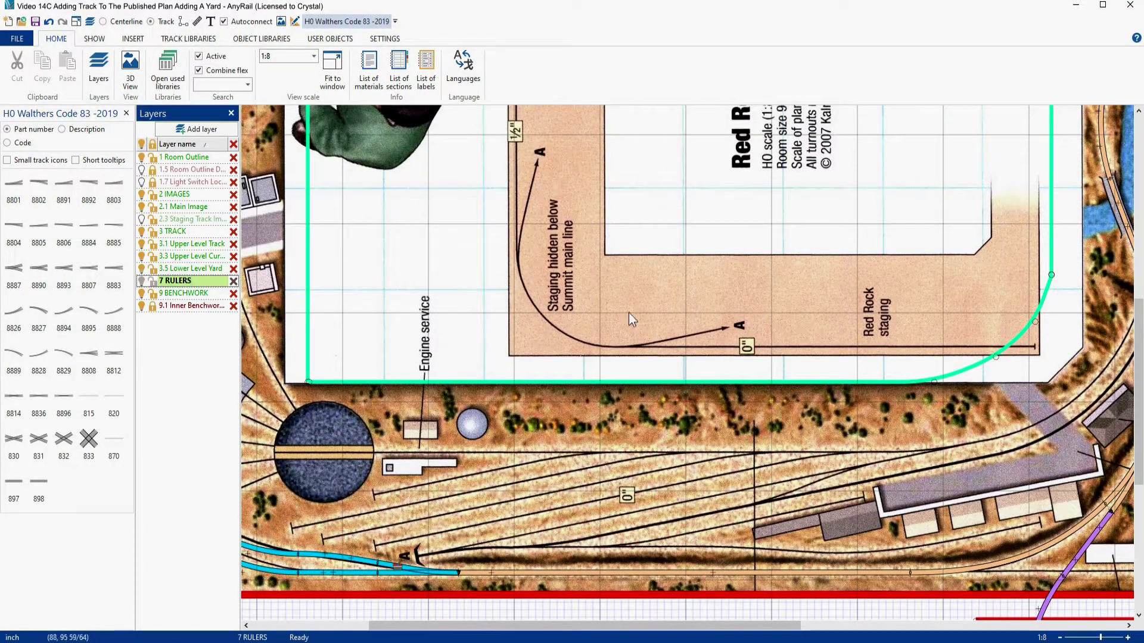
right_click(634, 288)
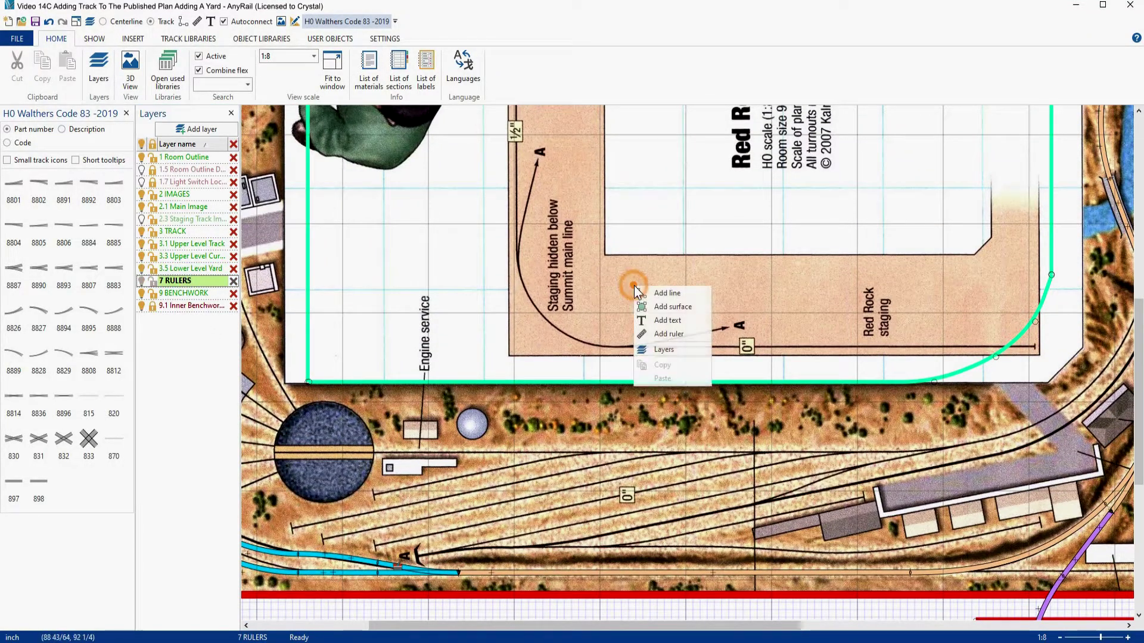
left_click(661, 334)
Set the ruler to length 2, line width 3/8 and red colour
left_click(671, 285)
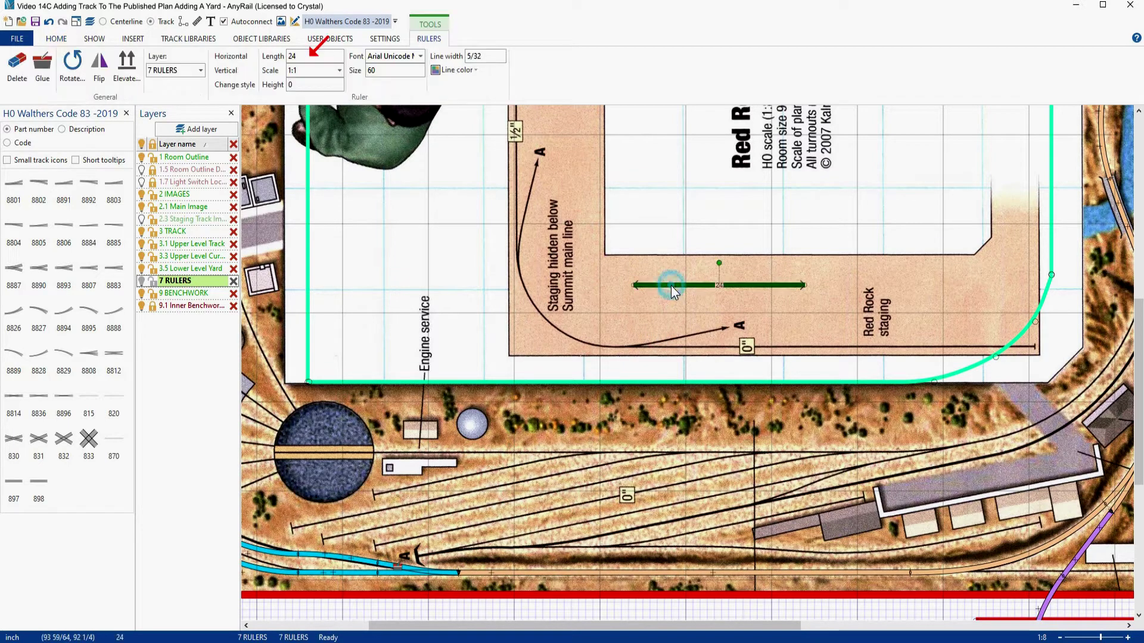
left_click(315, 58)
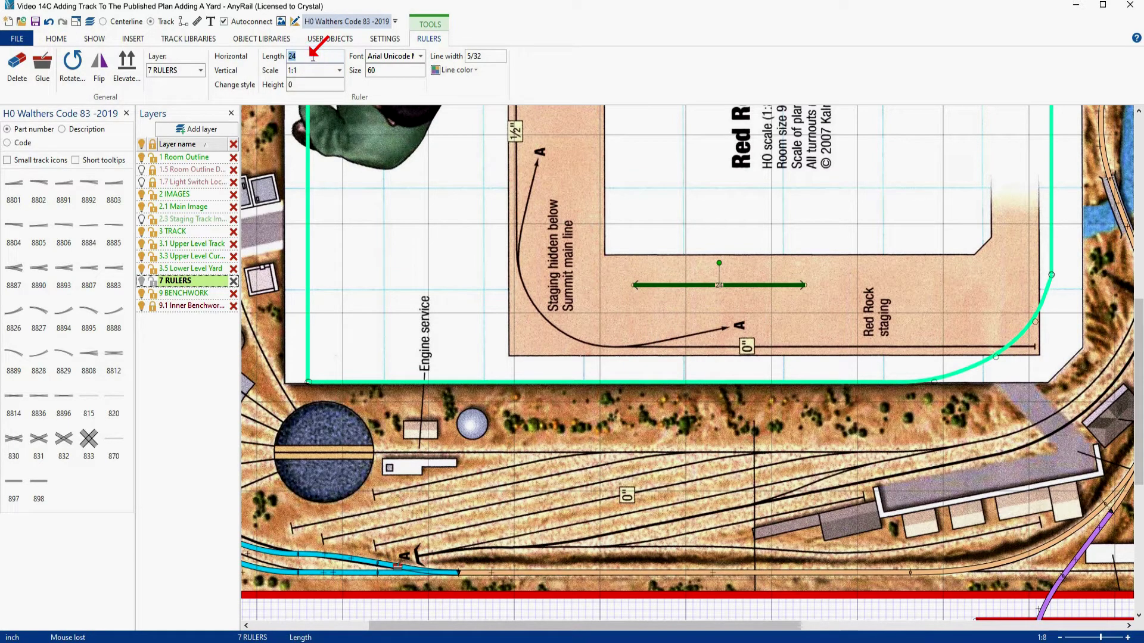
key("BackSpace")
left_click(487, 57)
type("3/8")
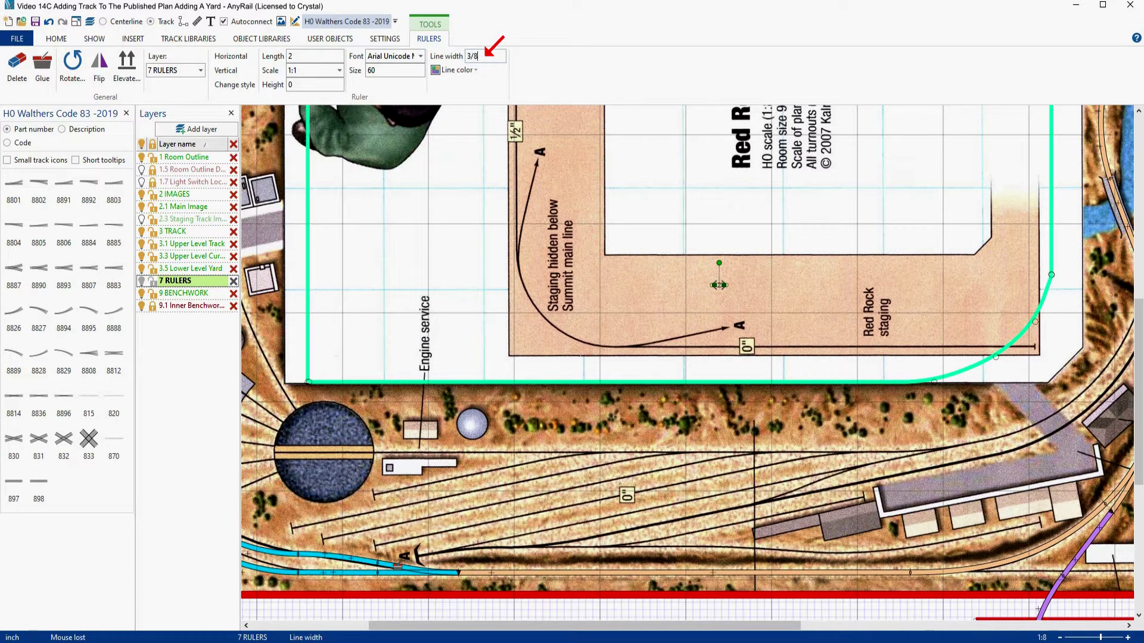
left_click(476, 71)
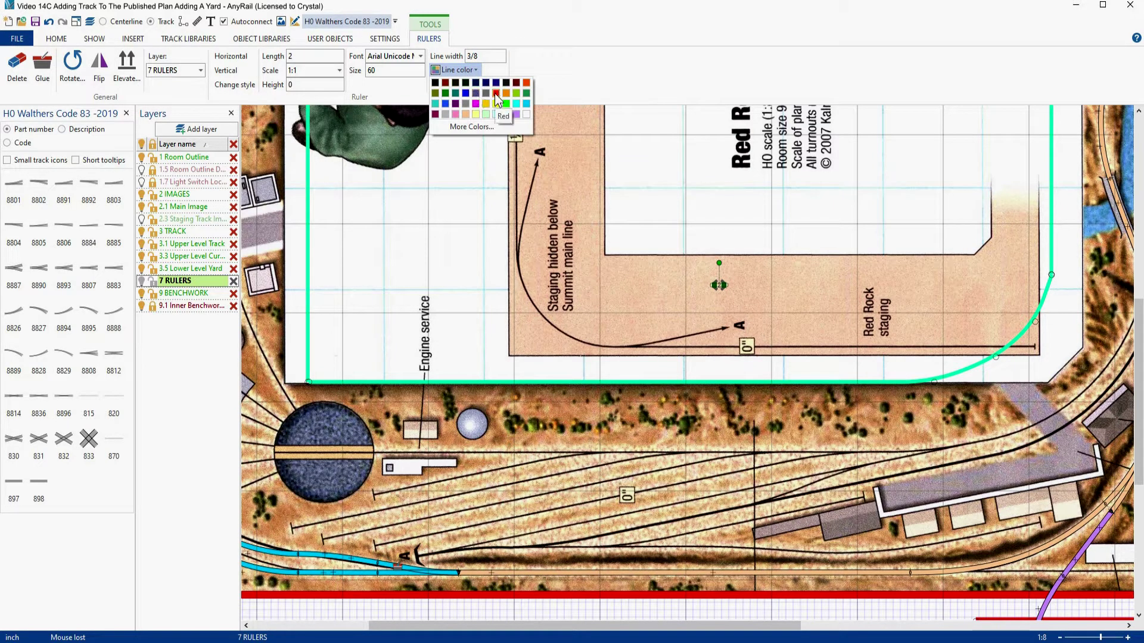
left_click(494, 93)
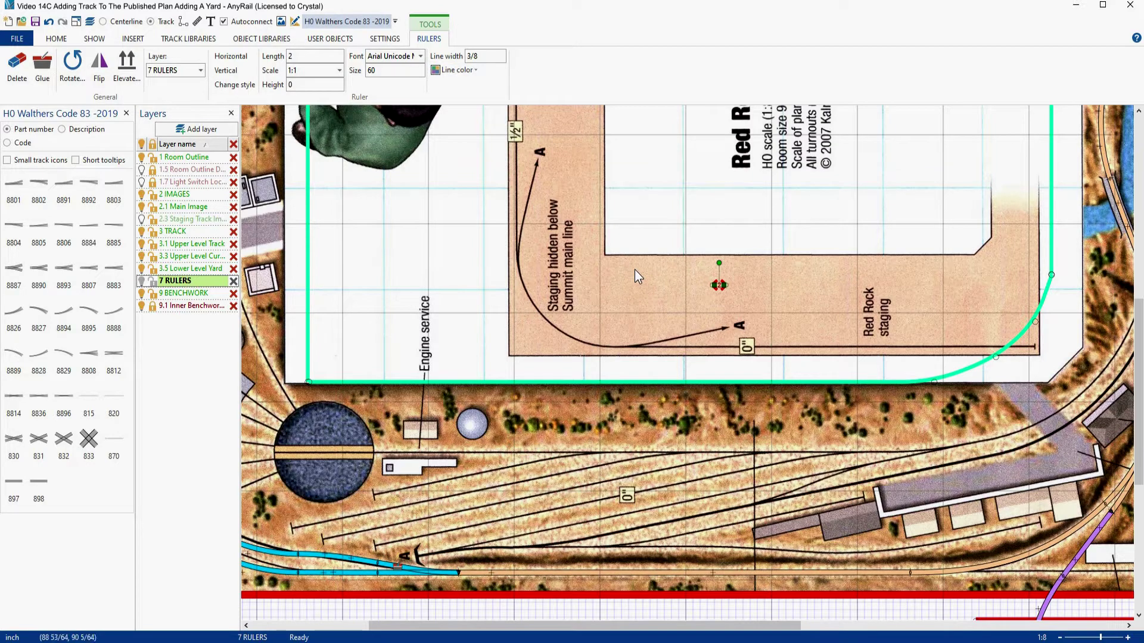
Duplicate the red ruler, make the copy 2 1/2 long, and move both rulers into the yard
left_click(709, 301)
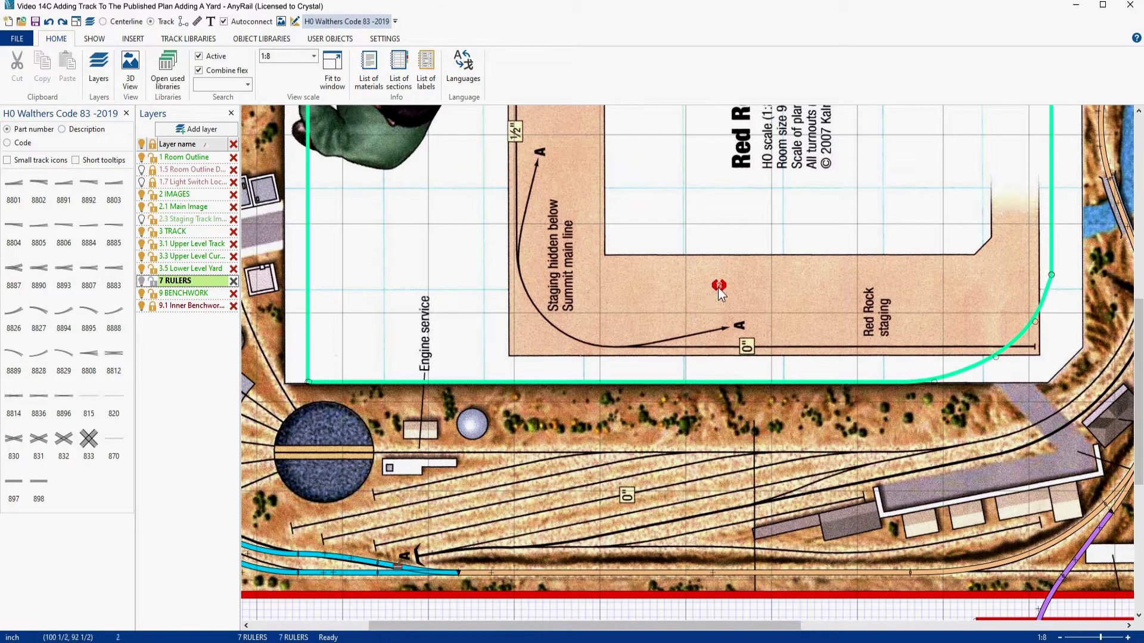
left_click(718, 287)
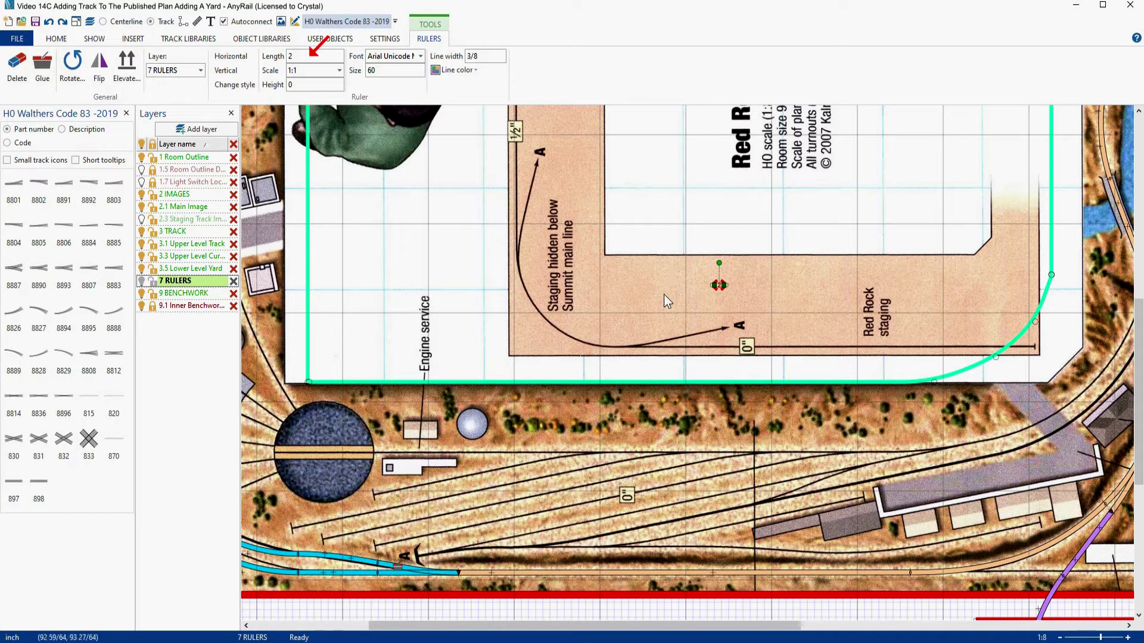
key("ctrl+v")
left_click(295, 56)
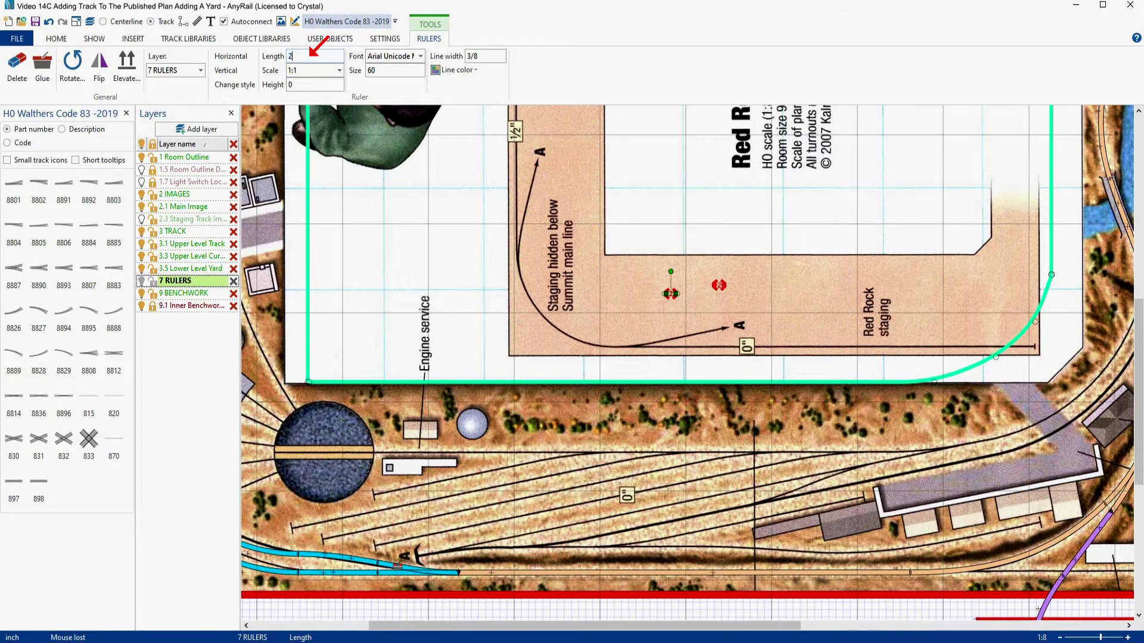
type(".5")
key("Return")
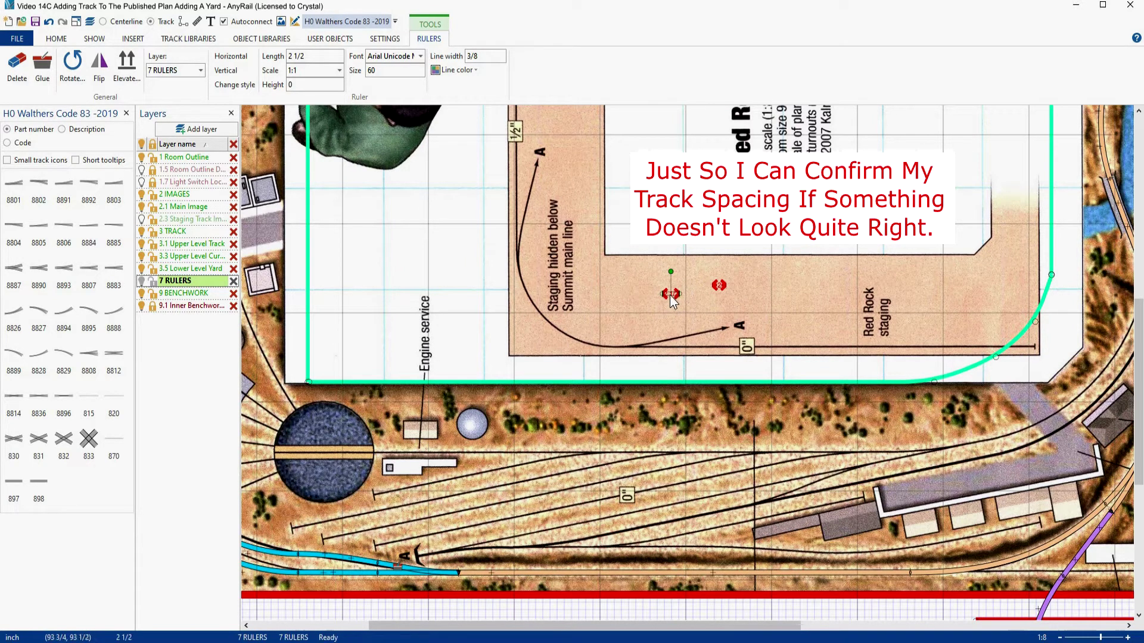
left_click_drag(670, 296, 629, 445)
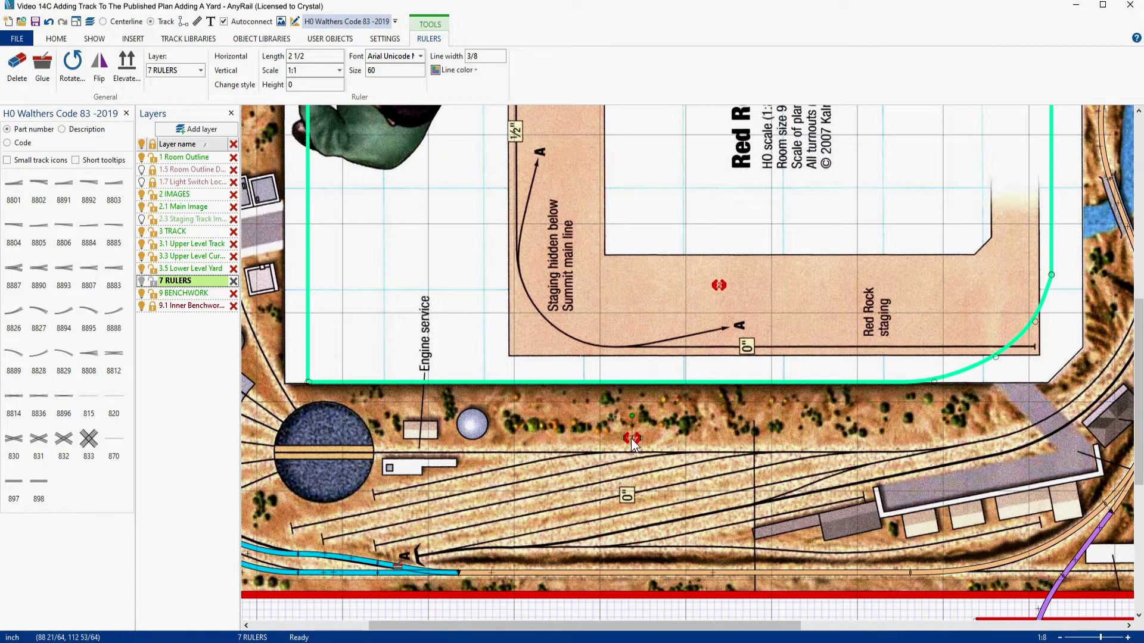
left_click_drag(720, 289, 658, 437)
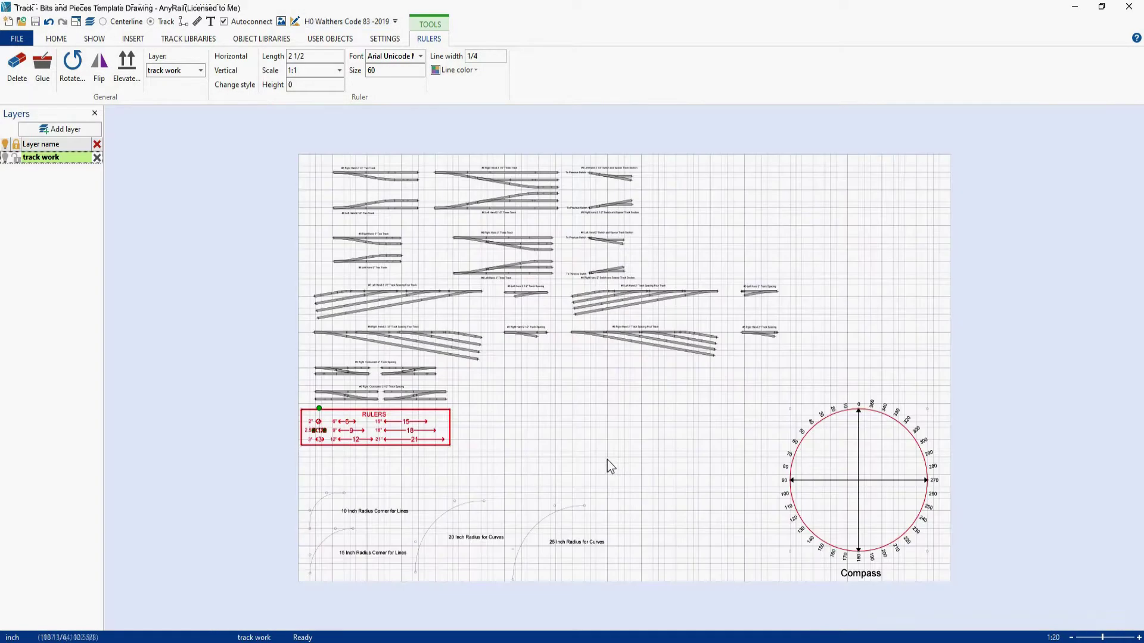
scroll(594, 448, "up", 1)
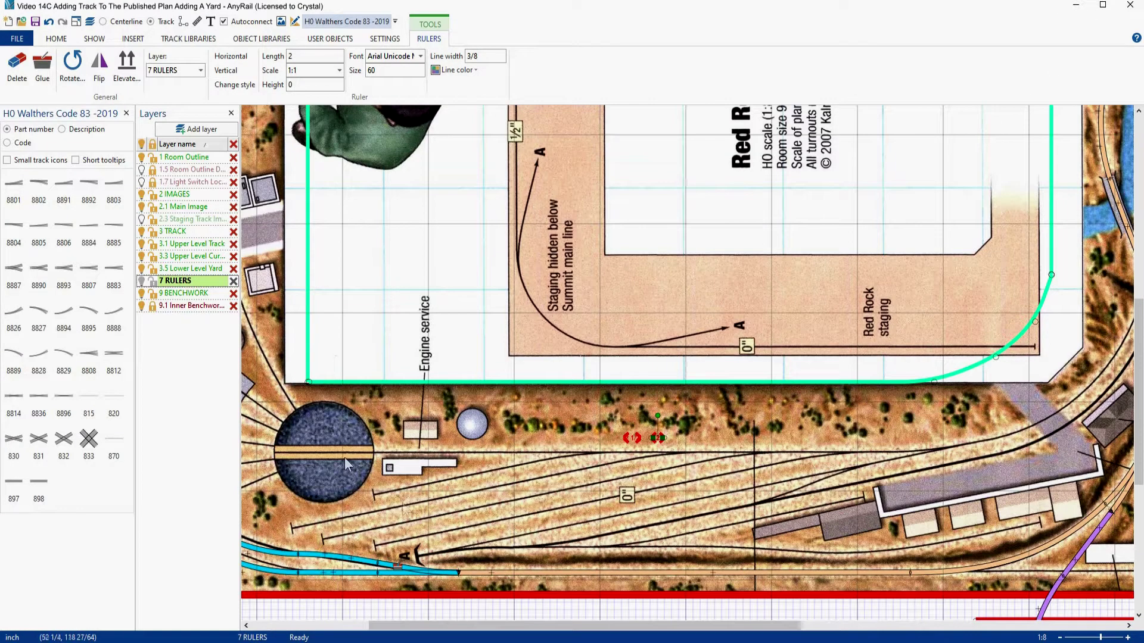
Place an 8804 #6 turnout on the 3.5 Lower Level Yard layer, rotated onto the yard track by the A sign
left_click(189, 268)
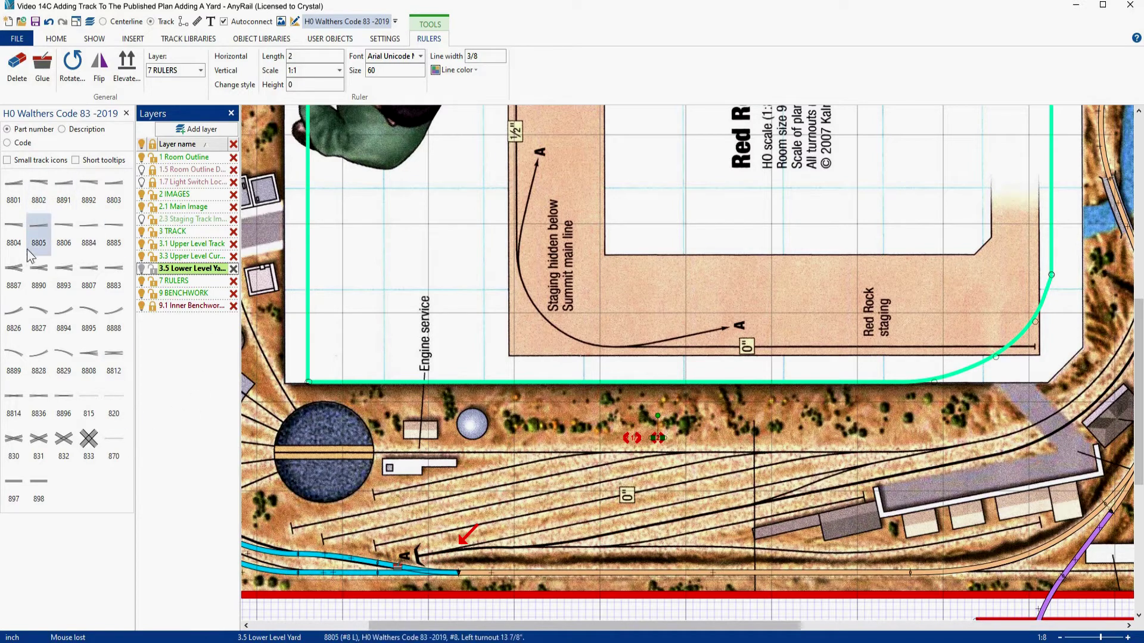
left_click(10, 231)
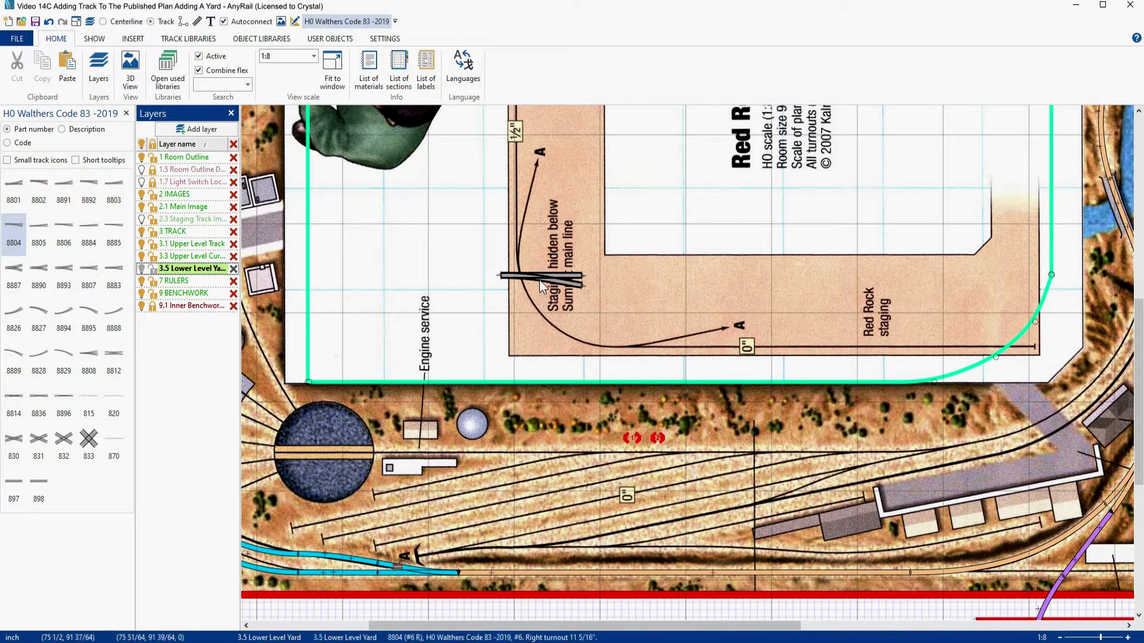
left_click(502, 520)
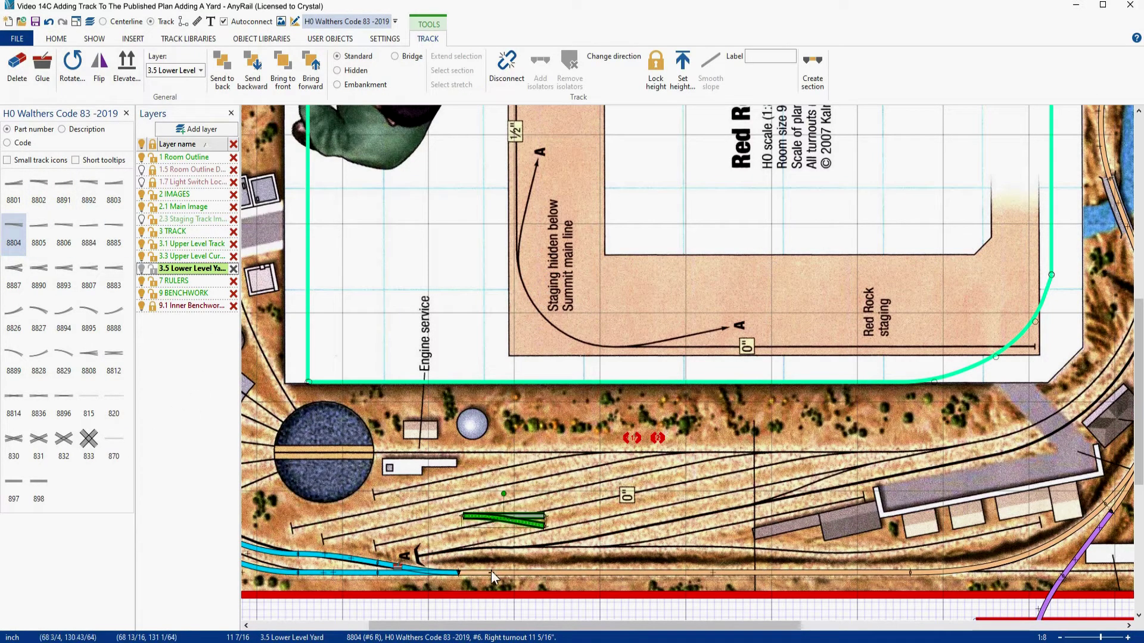
scroll(488, 567, "up", 5)
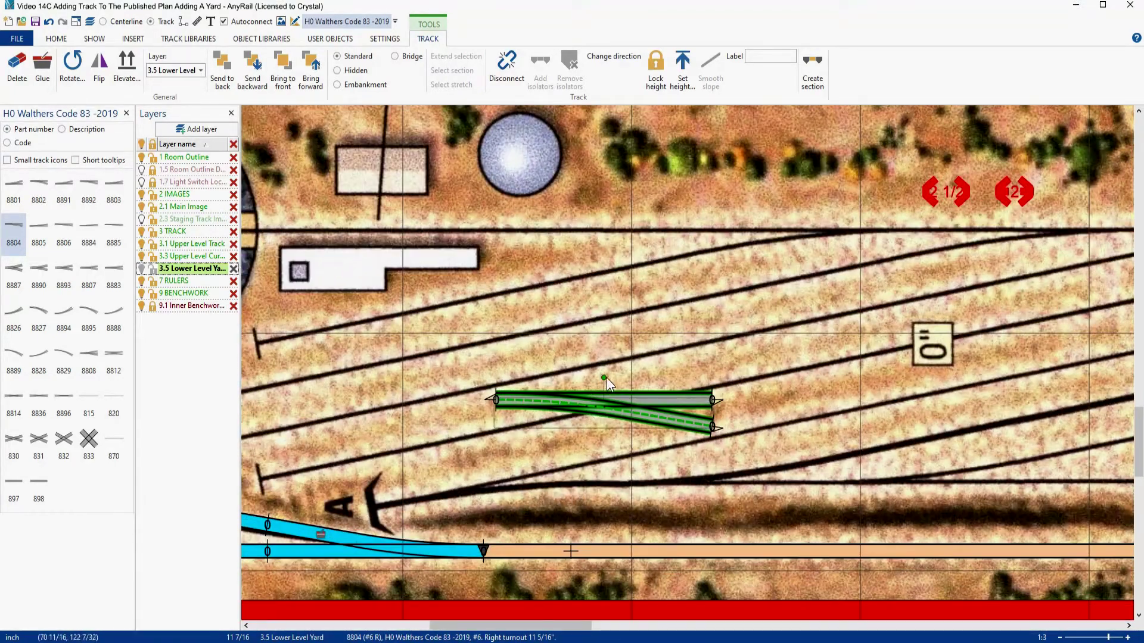
left_click_drag(606, 378, 601, 377)
left_click_drag(585, 417, 513, 492)
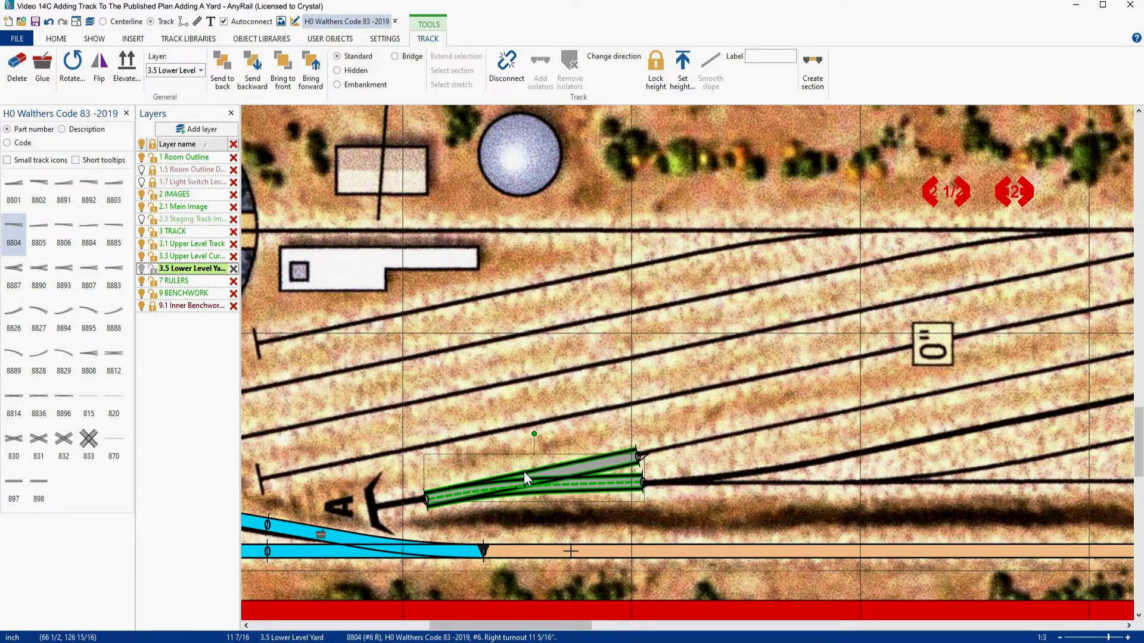
left_click(421, 500)
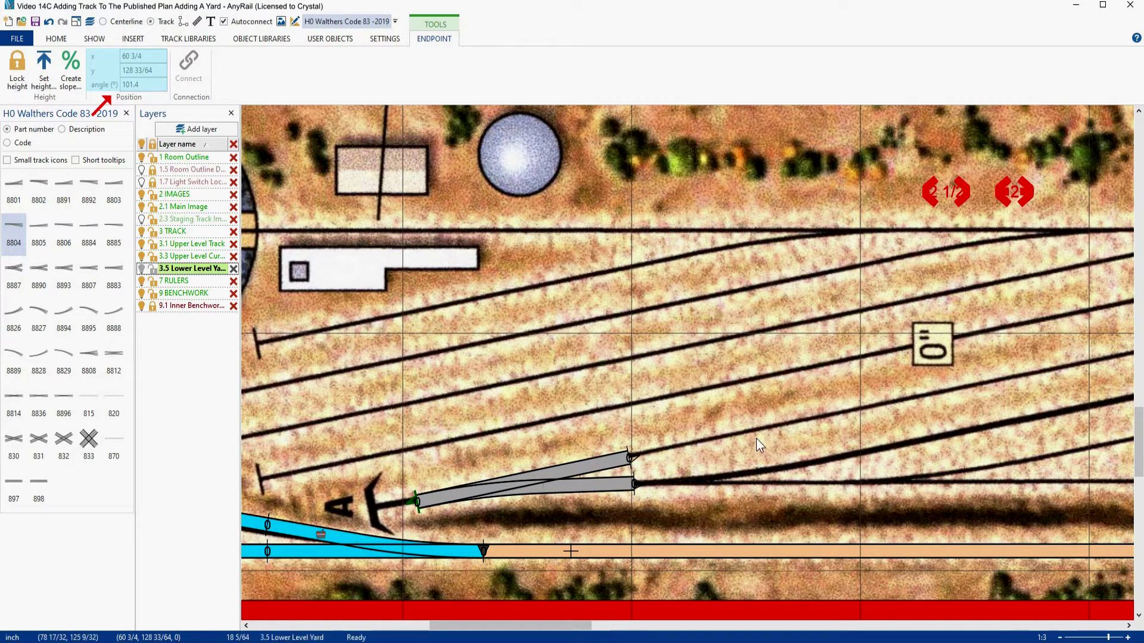
Snap an 815 flex track (39") onto the turnout's diverging end and select it
right_click_drag(815, 438, 547, 396)
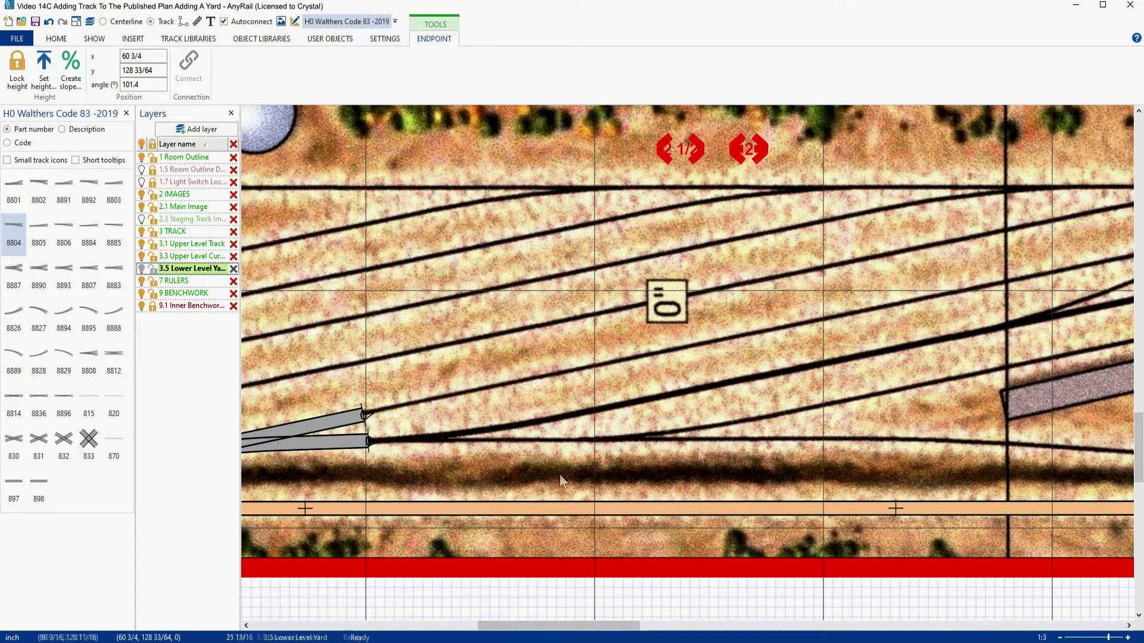
left_click(90, 398)
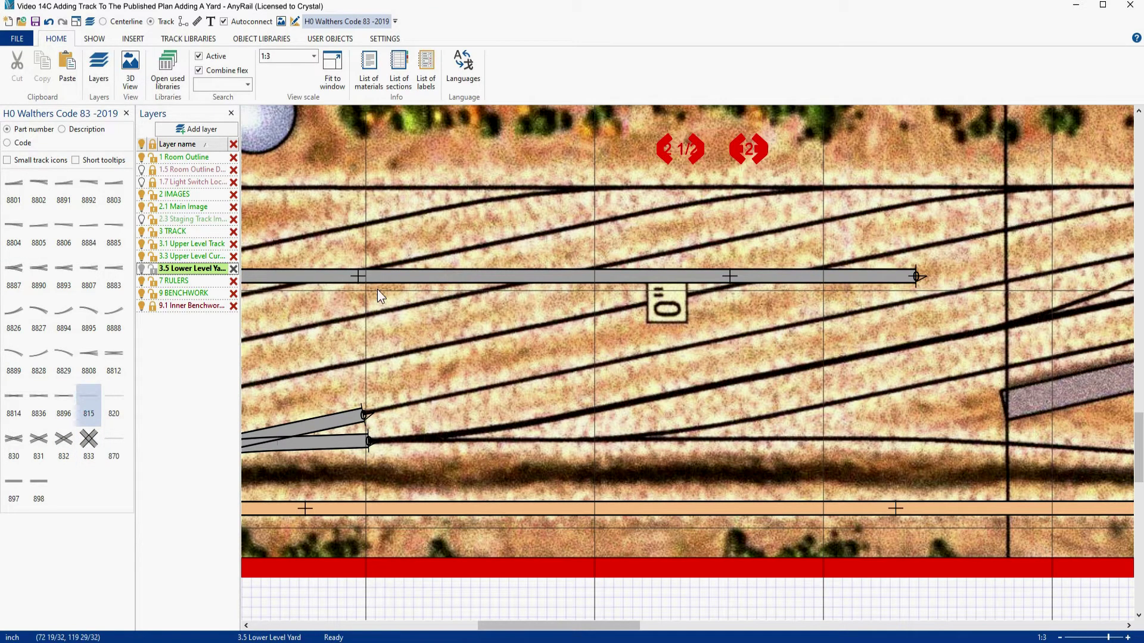
left_click_drag(314, 280, 502, 422)
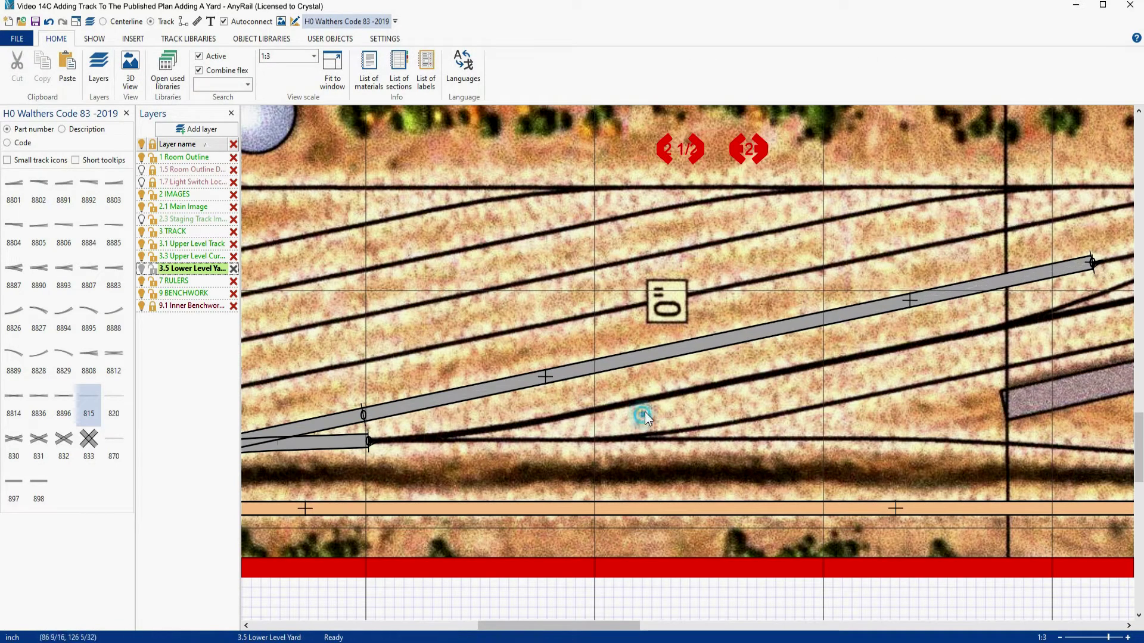
middle_click_drag(647, 410, 850, 355)
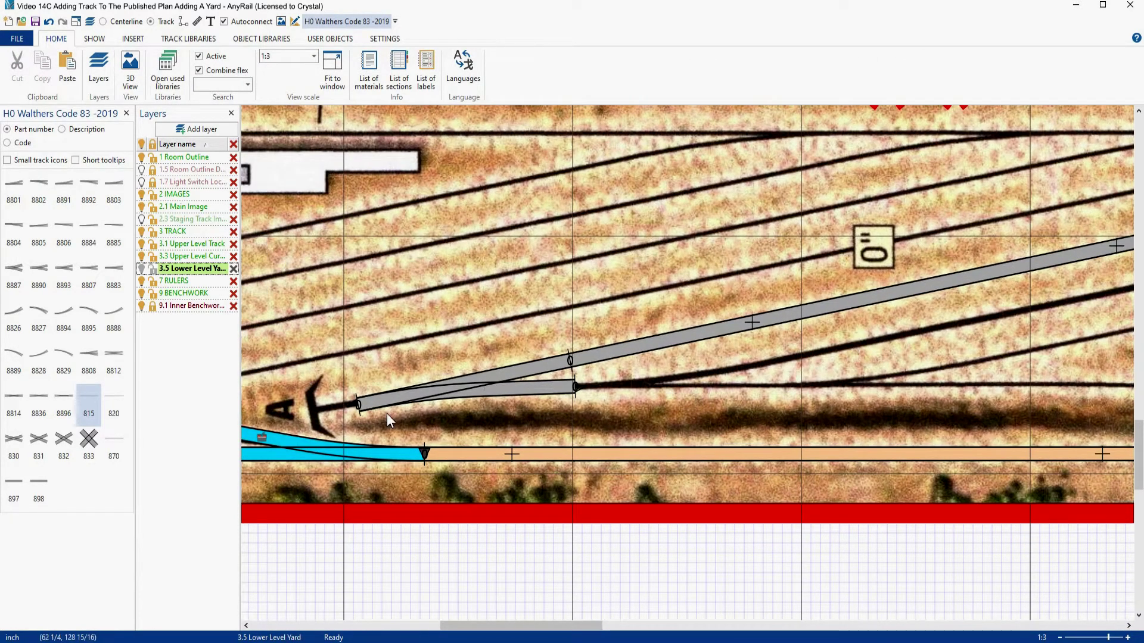
middle_click_drag(910, 328, 686, 328)
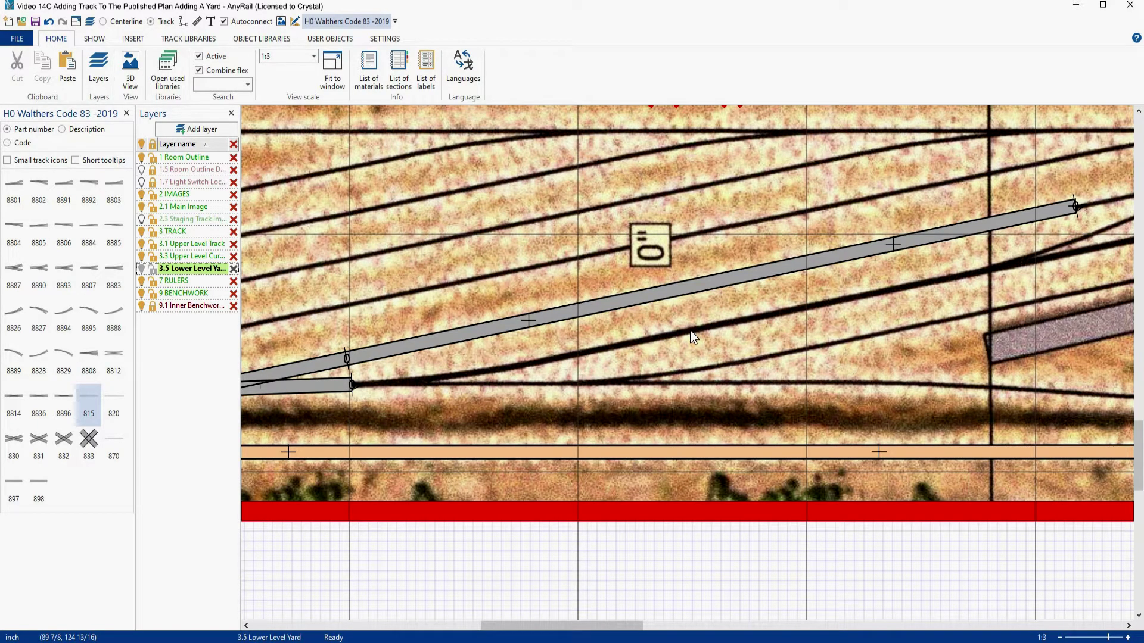
left_click(692, 289)
Add a parallel flex track at distance 2 below the selected flex track
right_click(692, 290)
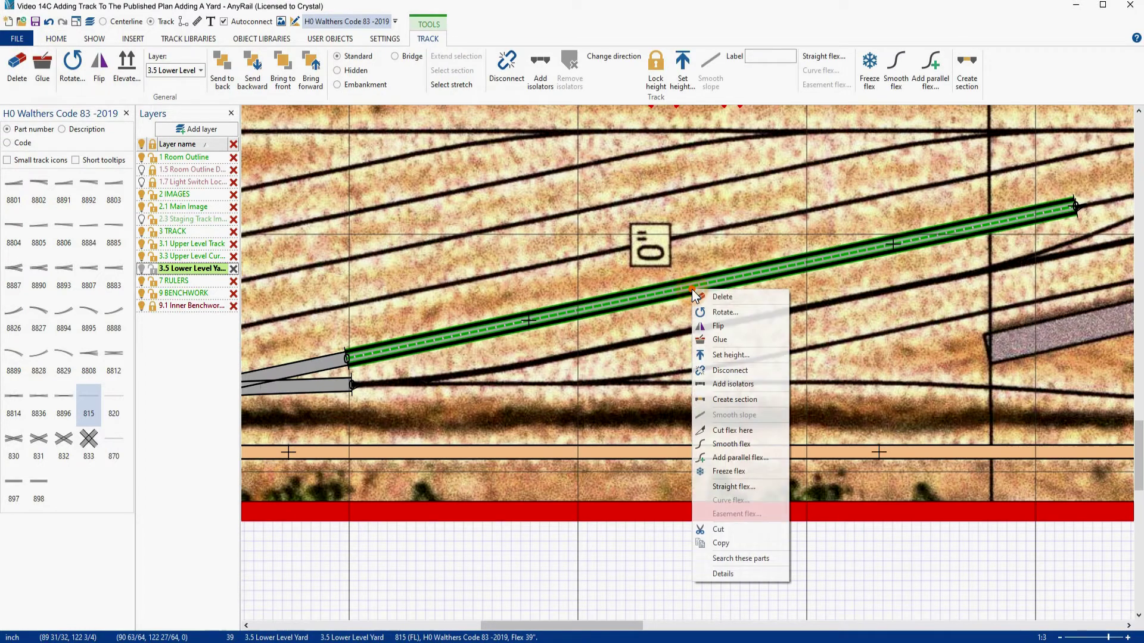
left_click(738, 457)
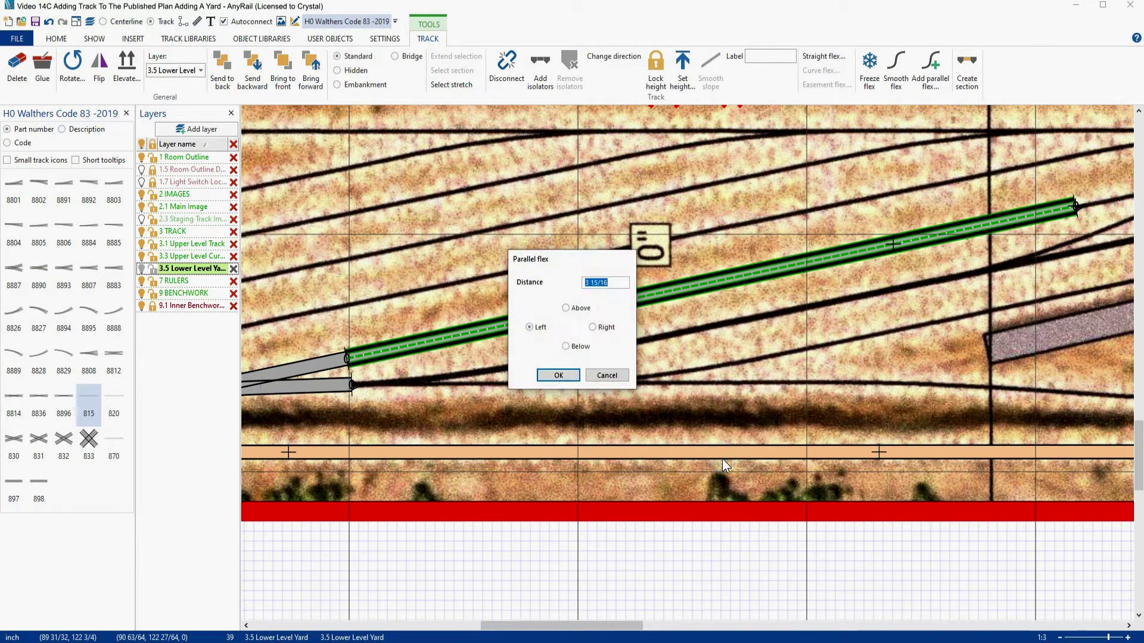
type("2")
left_click(565, 347)
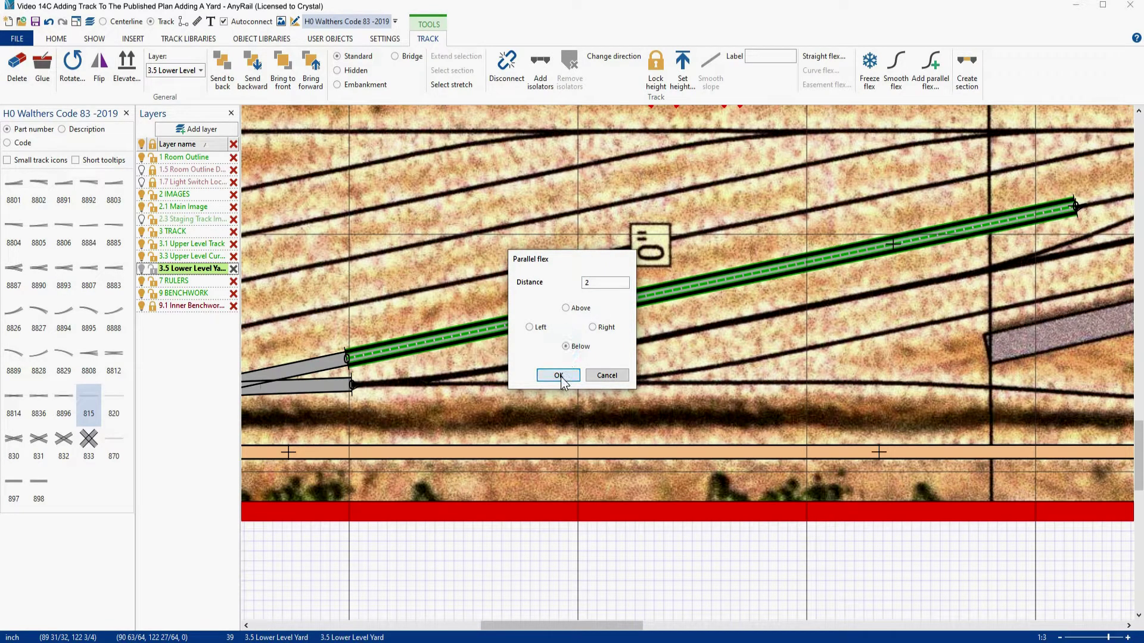
left_click(559, 375)
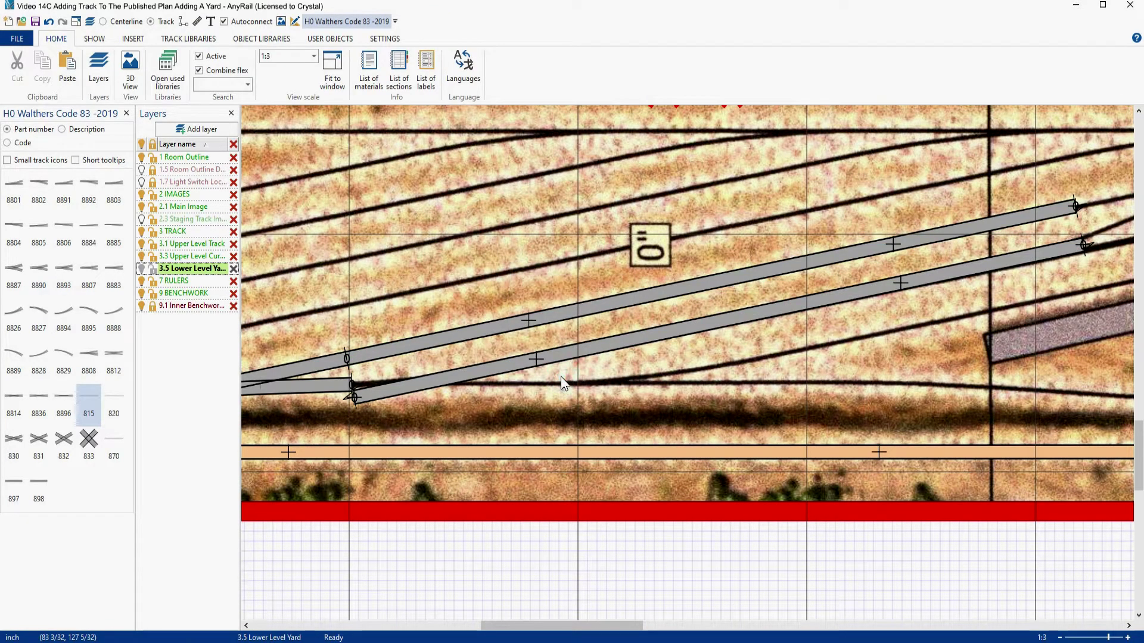
right_click_drag(894, 314, 632, 382)
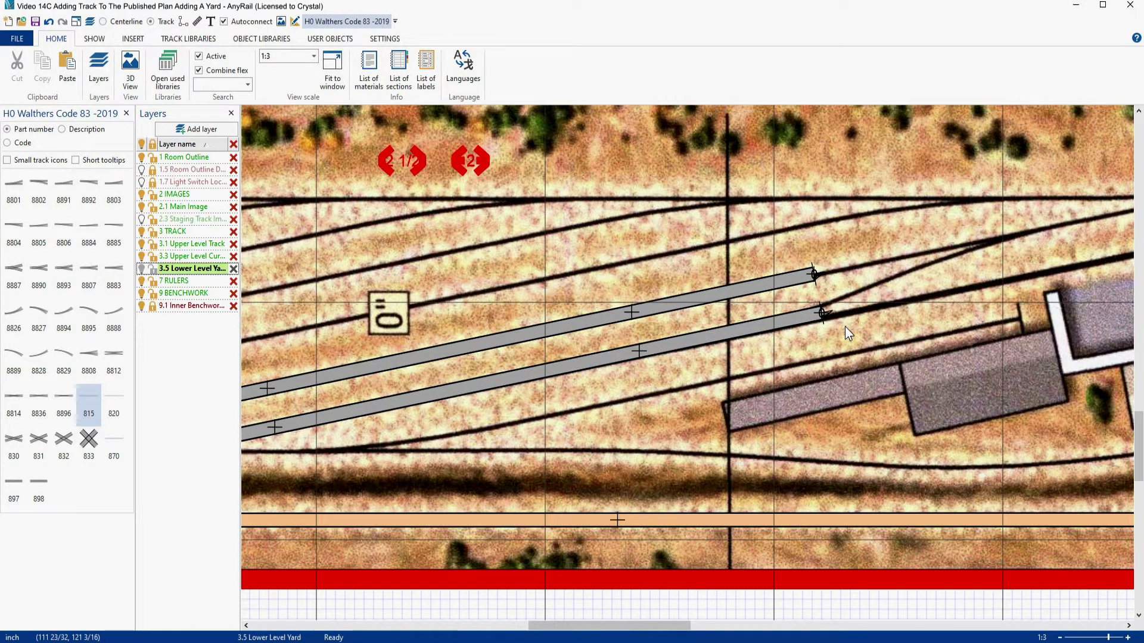
scroll(671, 398, "left", 2)
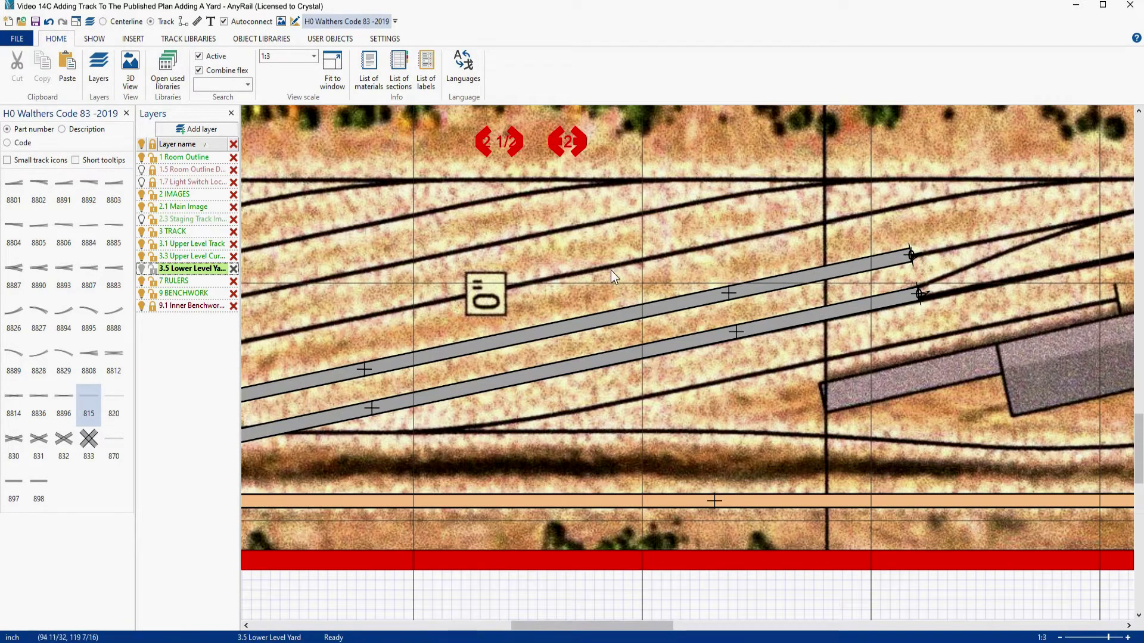
right_click_drag(600, 390, 843, 345)
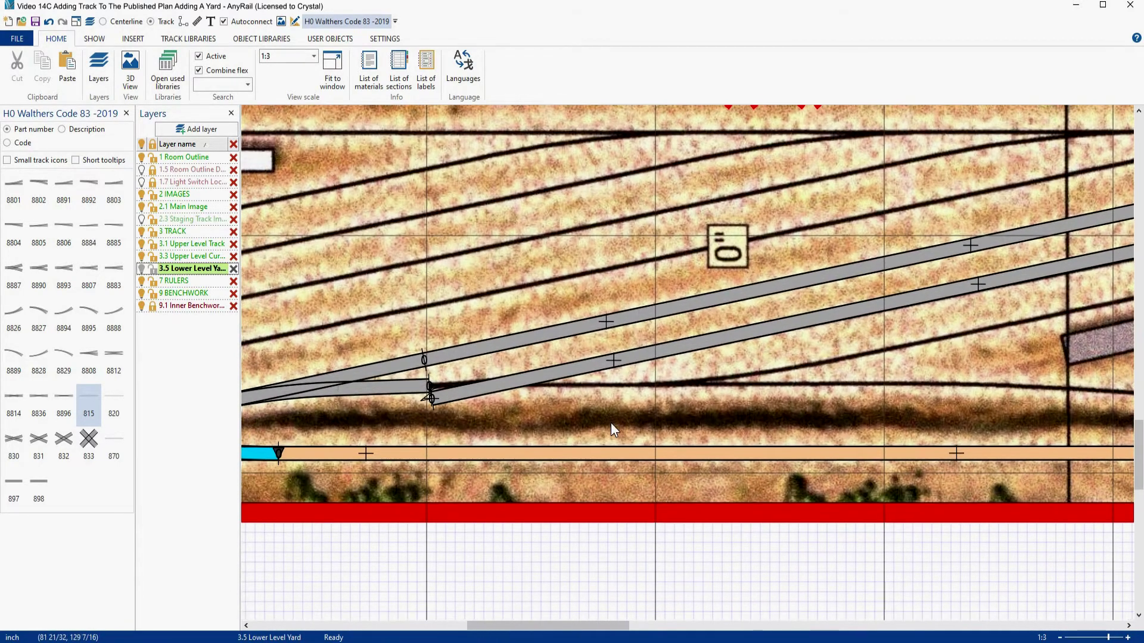
Shorten the lower flex track from its left end and place an 8803 #6 left turnout on it
right_click_drag(610, 423, 701, 421)
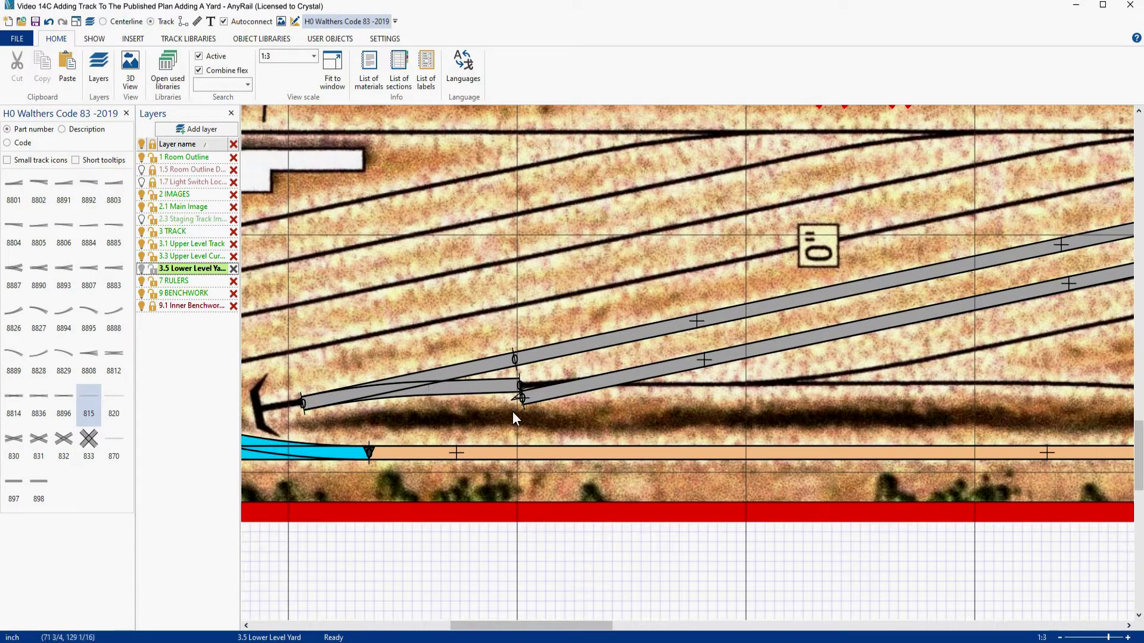
left_click_drag(518, 402, 889, 316)
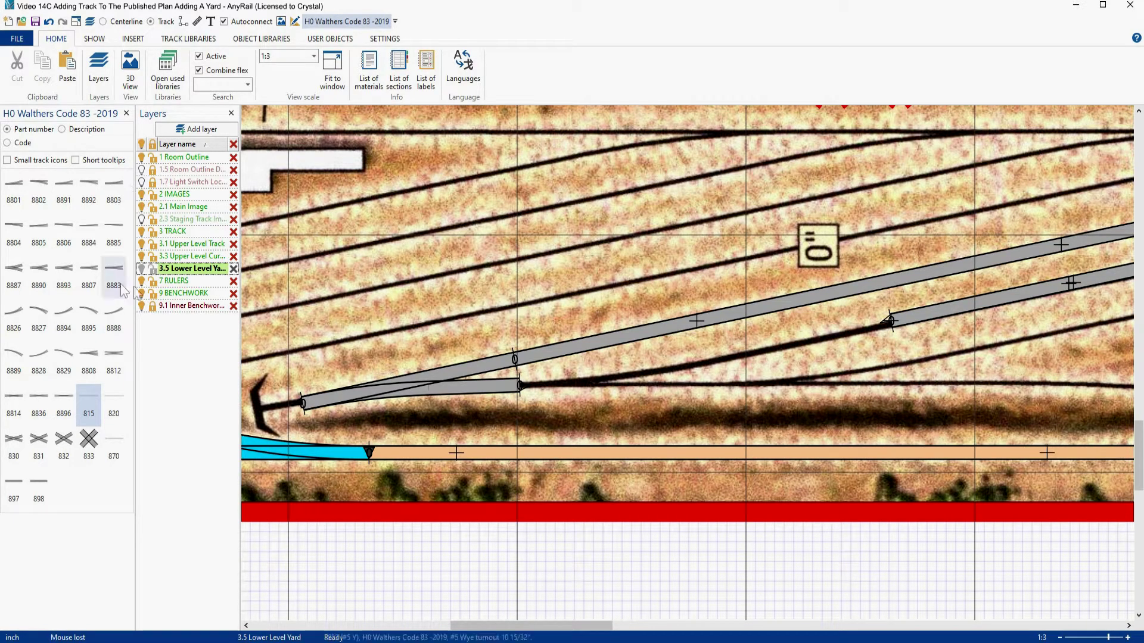
left_click(113, 184)
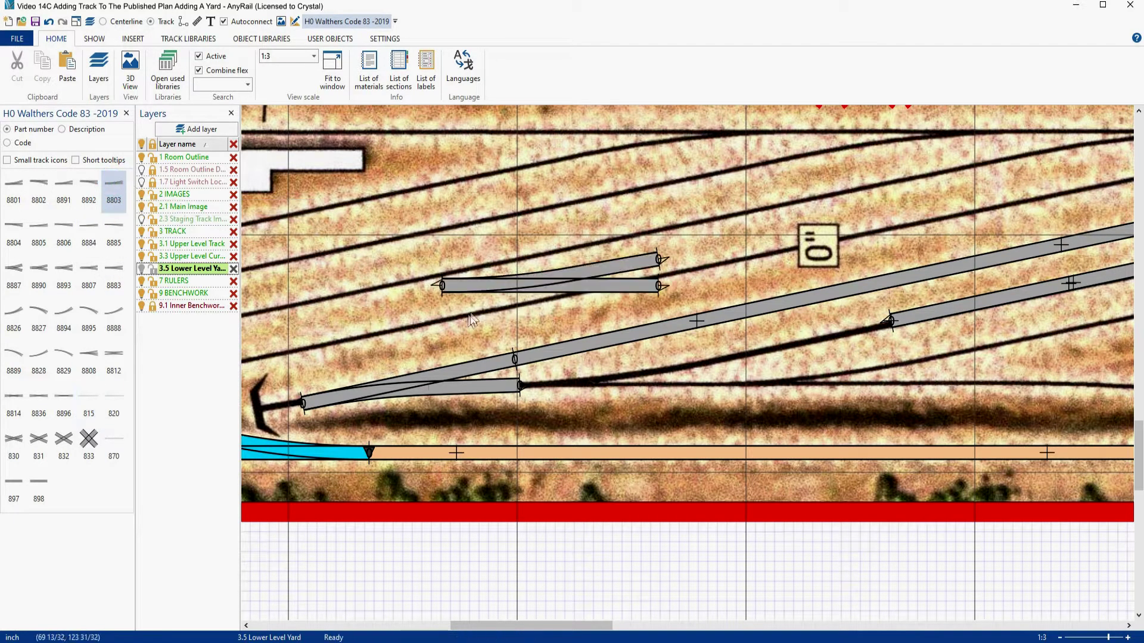
left_click_drag(513, 286, 612, 396)
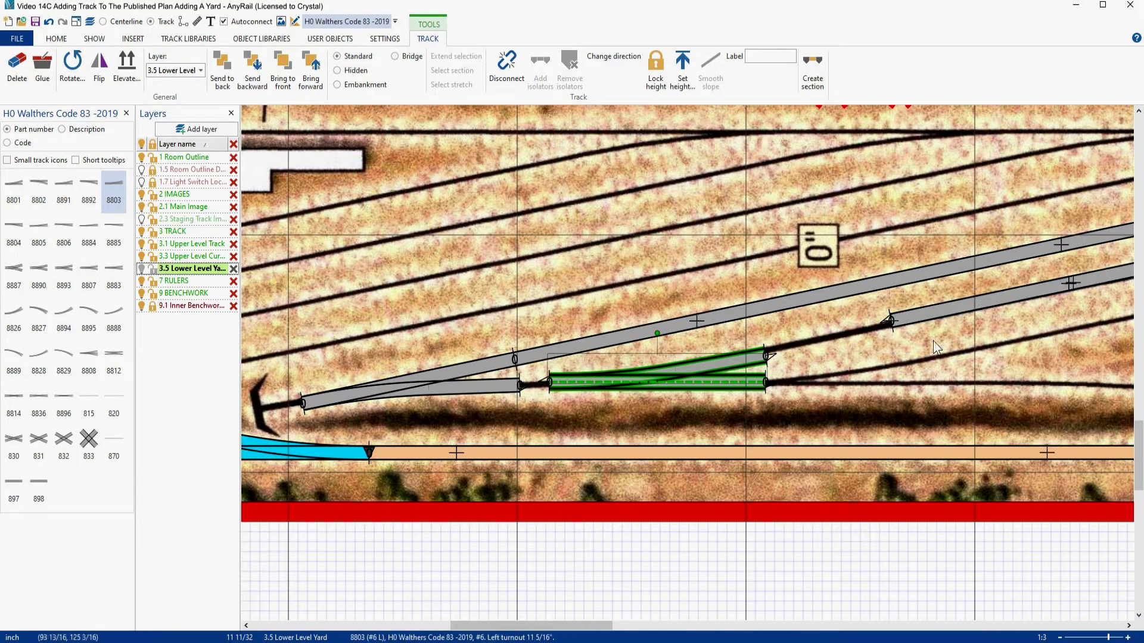
Set the turnout's diverging endpoint angle to 281.4°, copied from the parallel track's far end
left_click(886, 319)
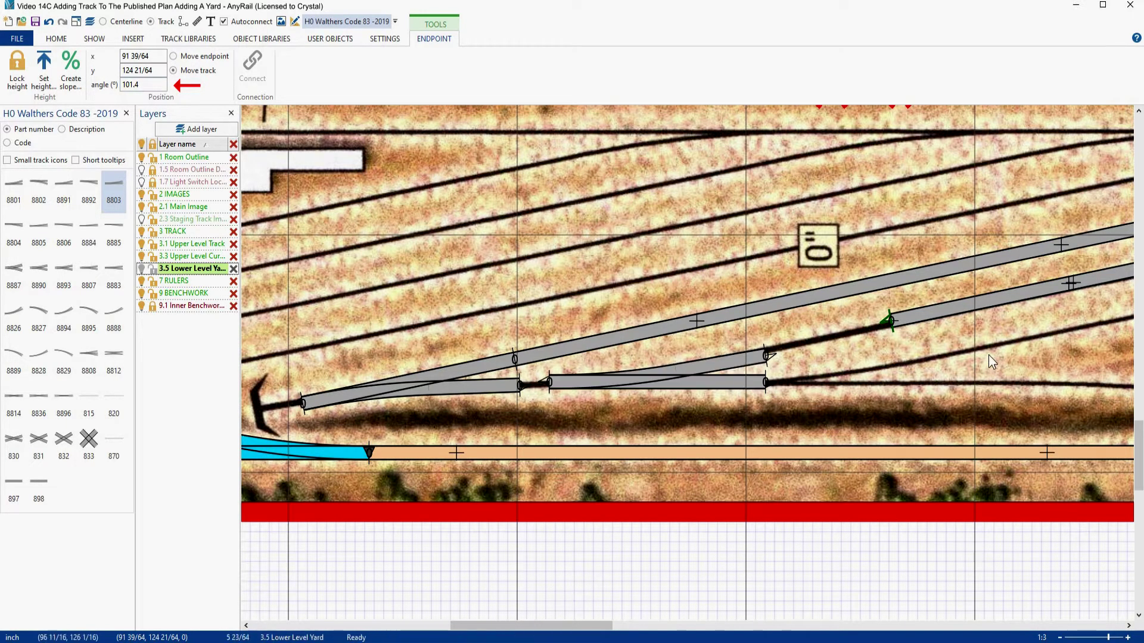
right_click_drag(1003, 351, 419, 474)
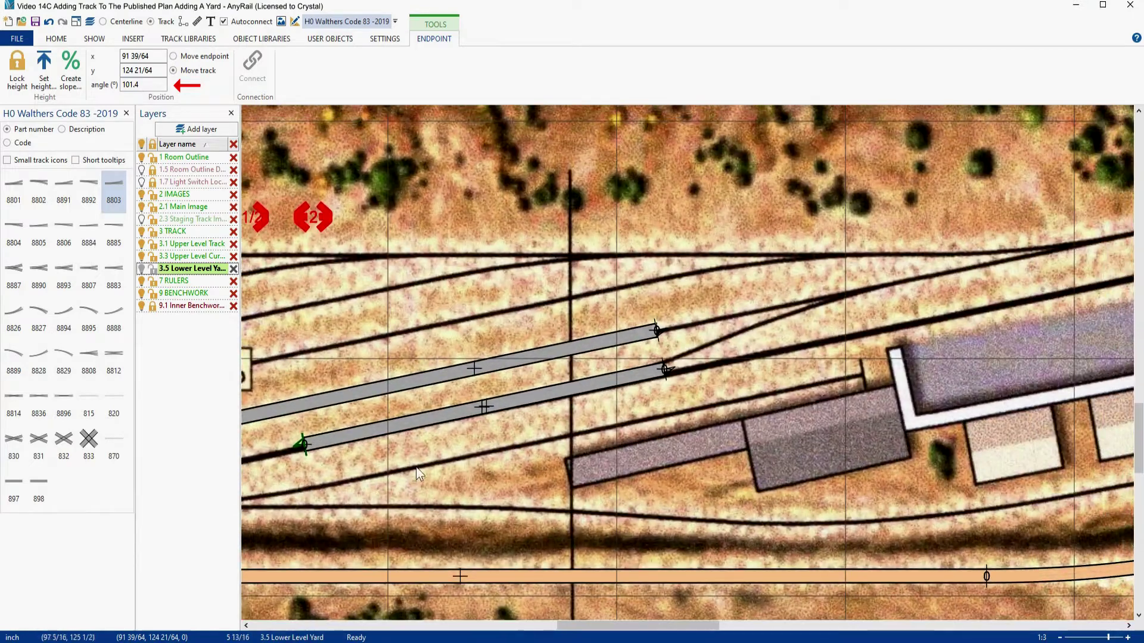
left_click(667, 371)
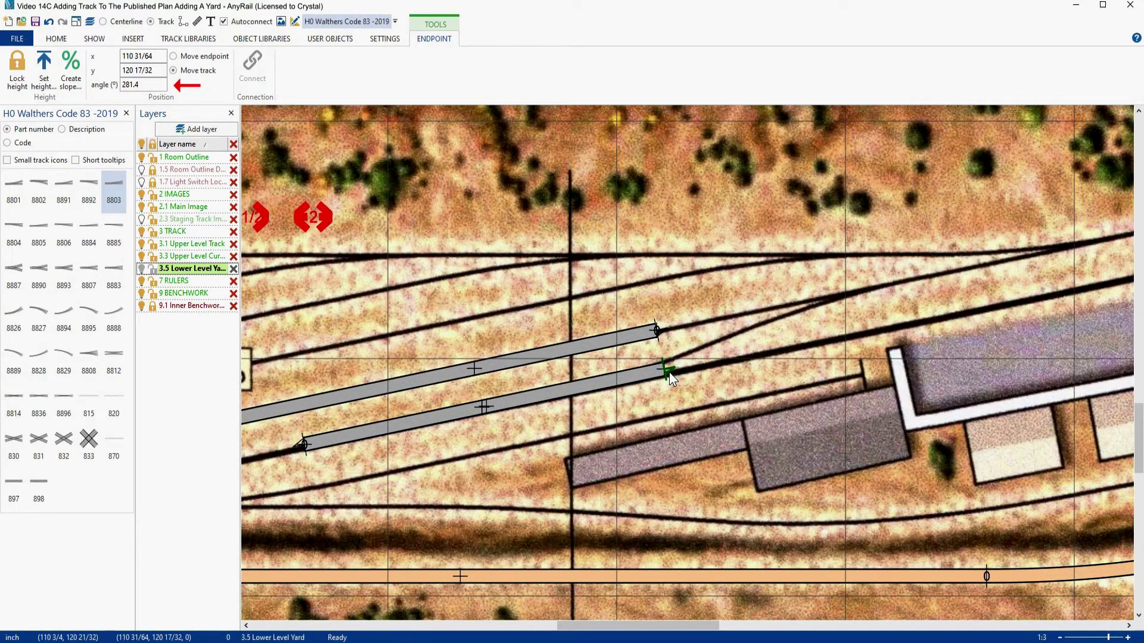
double_click(151, 85)
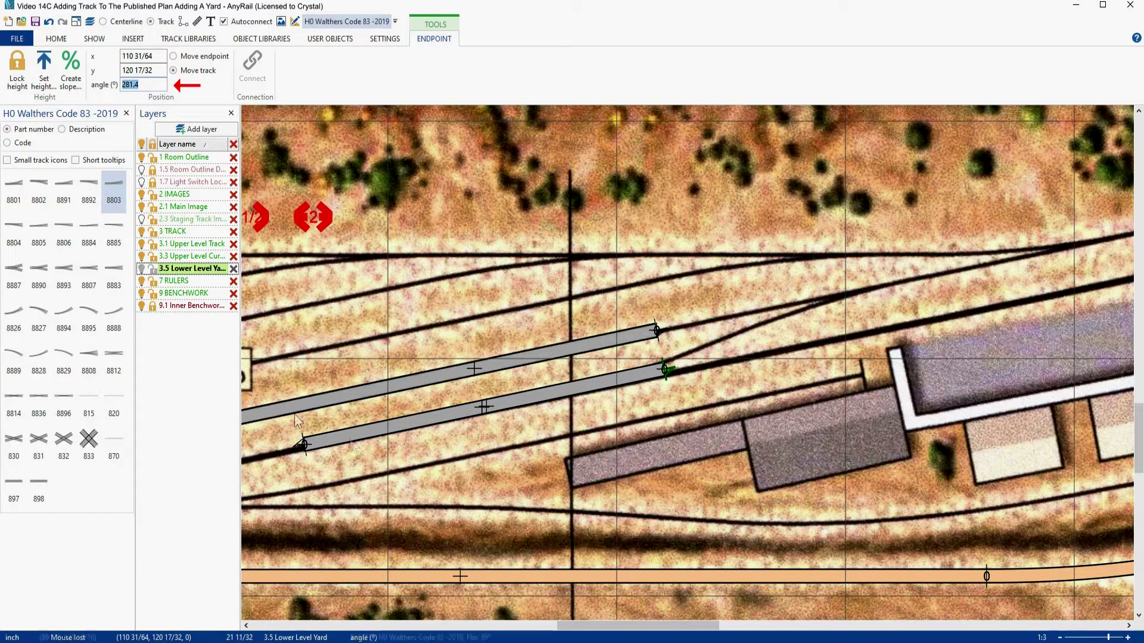
right_click_drag(415, 474, 751, 375)
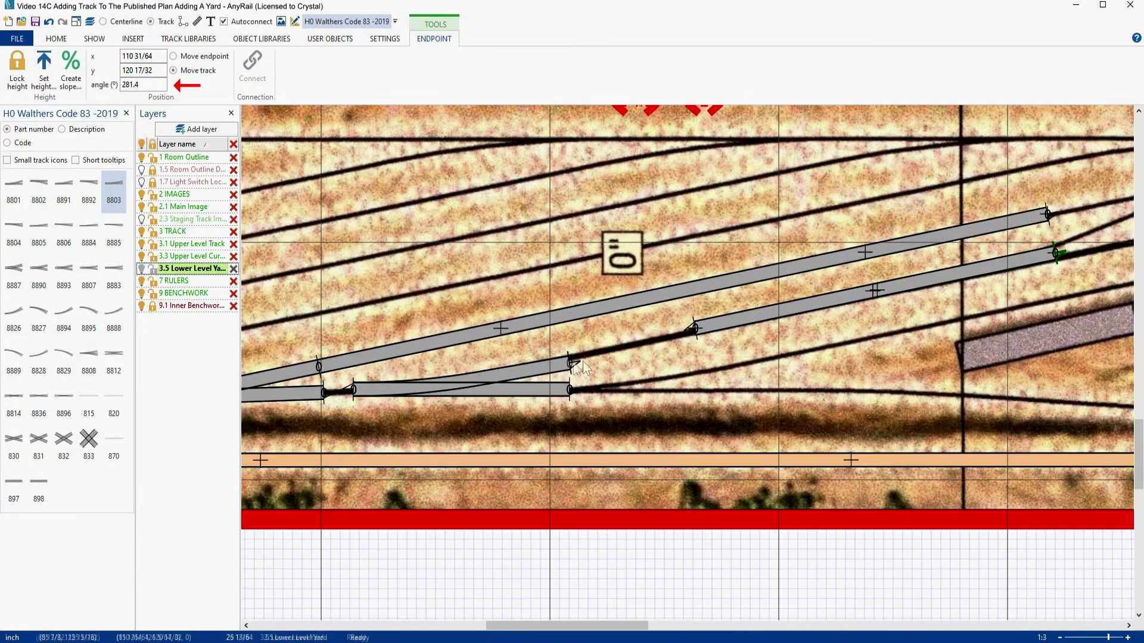
left_click(574, 366)
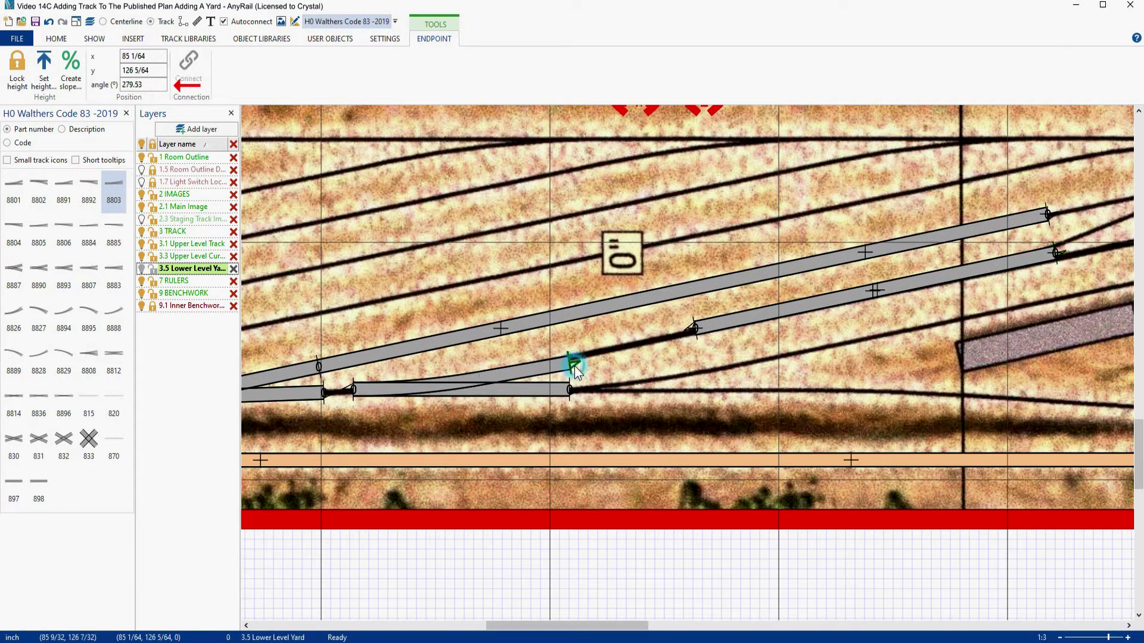
double_click(152, 85)
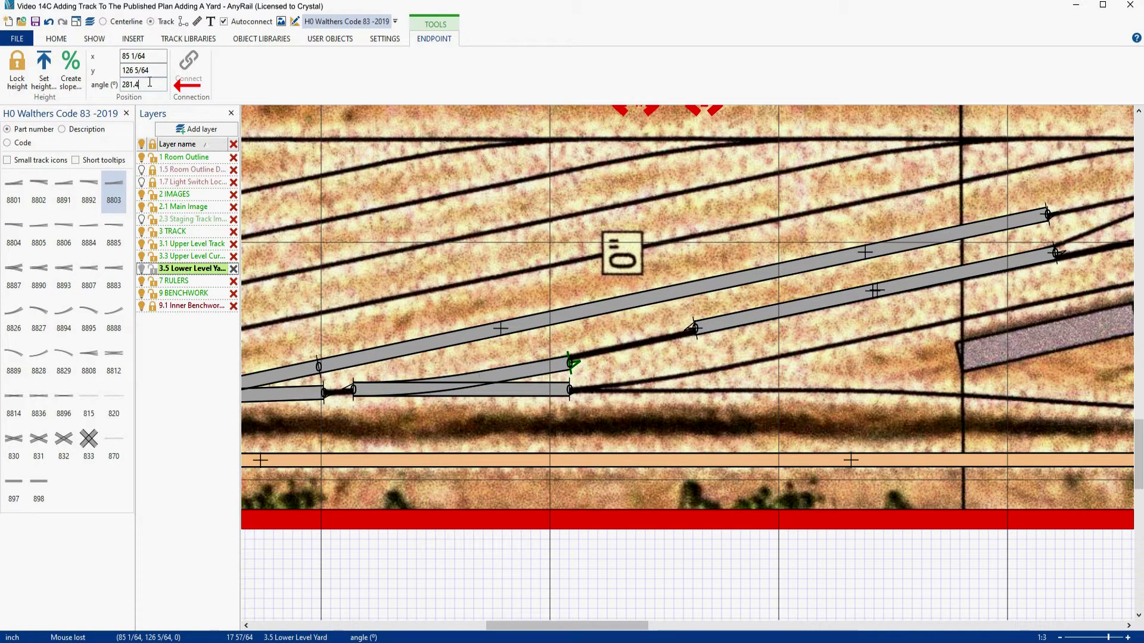
key("Return")
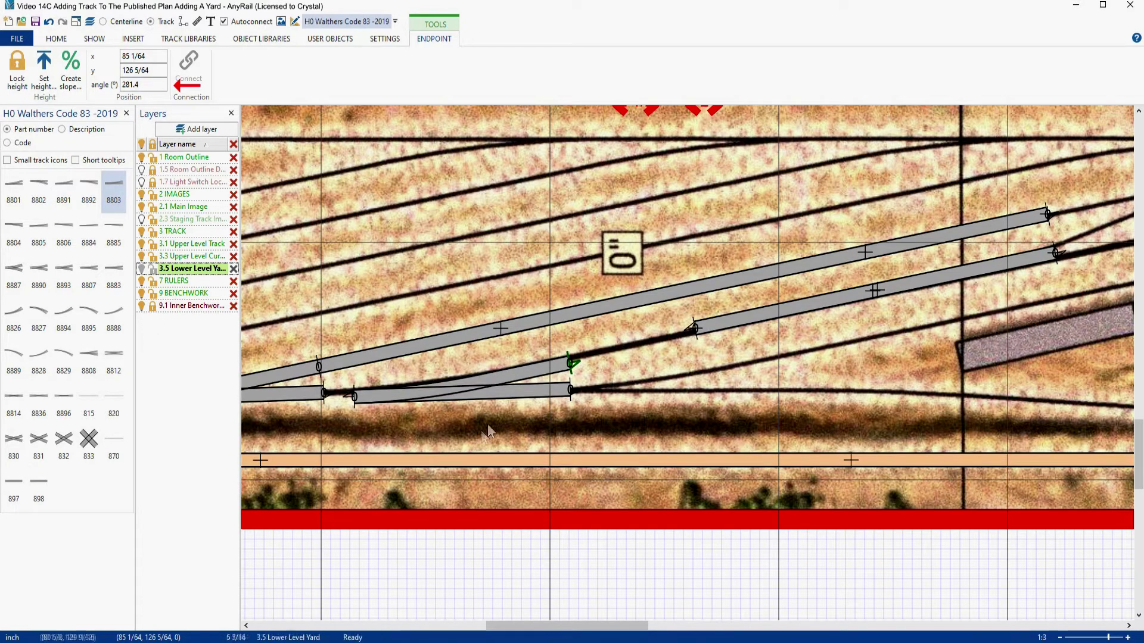
Nudge the new #6 left turnout slightly left and read the joint endpoint's Y position
left_click(468, 401)
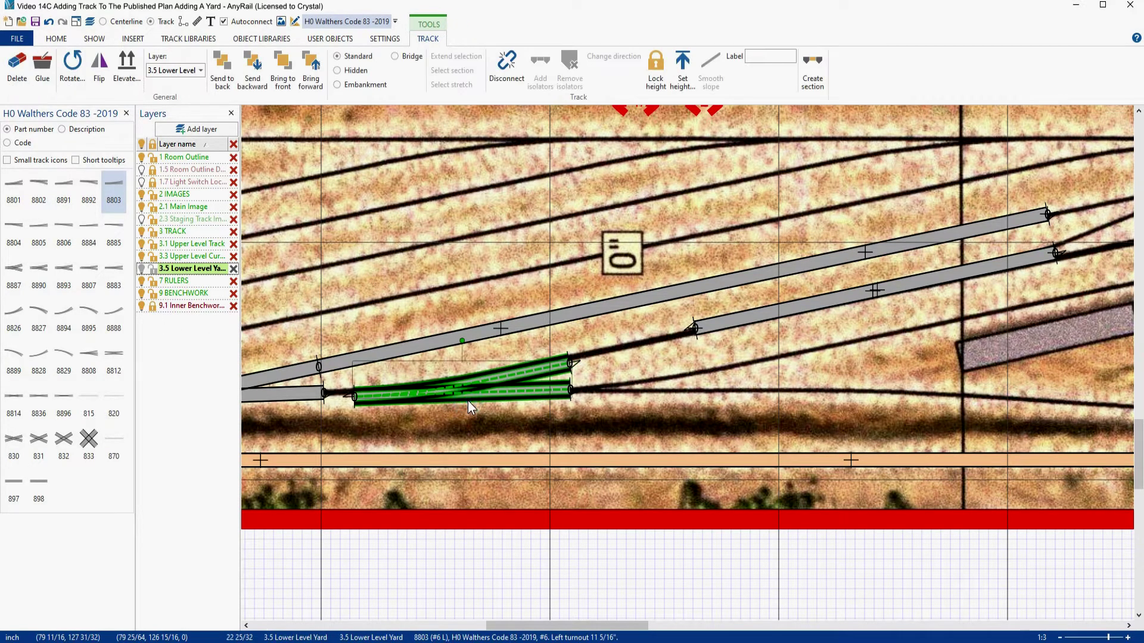
left_click_drag(467, 401, 462, 398)
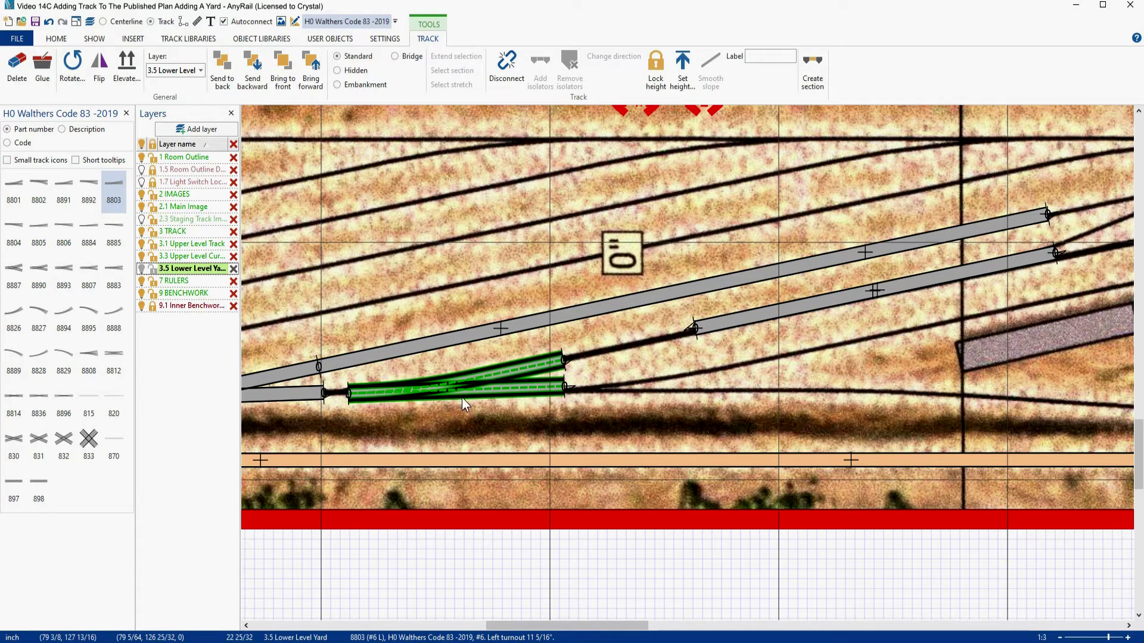
scroll(484, 420, "left", 5, "shift")
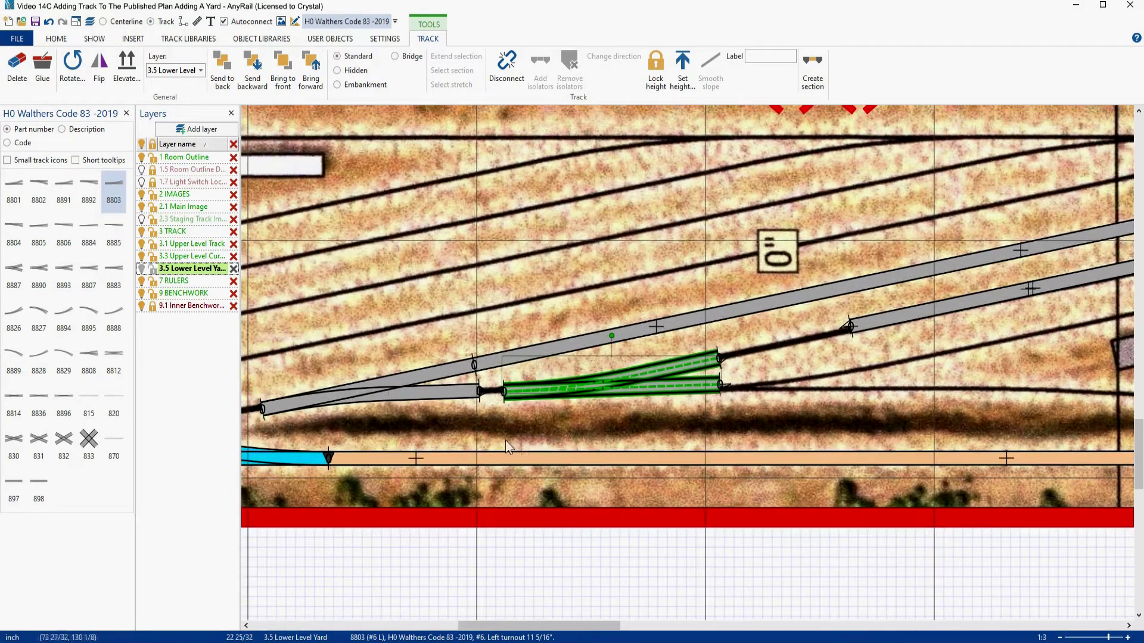
scroll(484, 401, "up", 2)
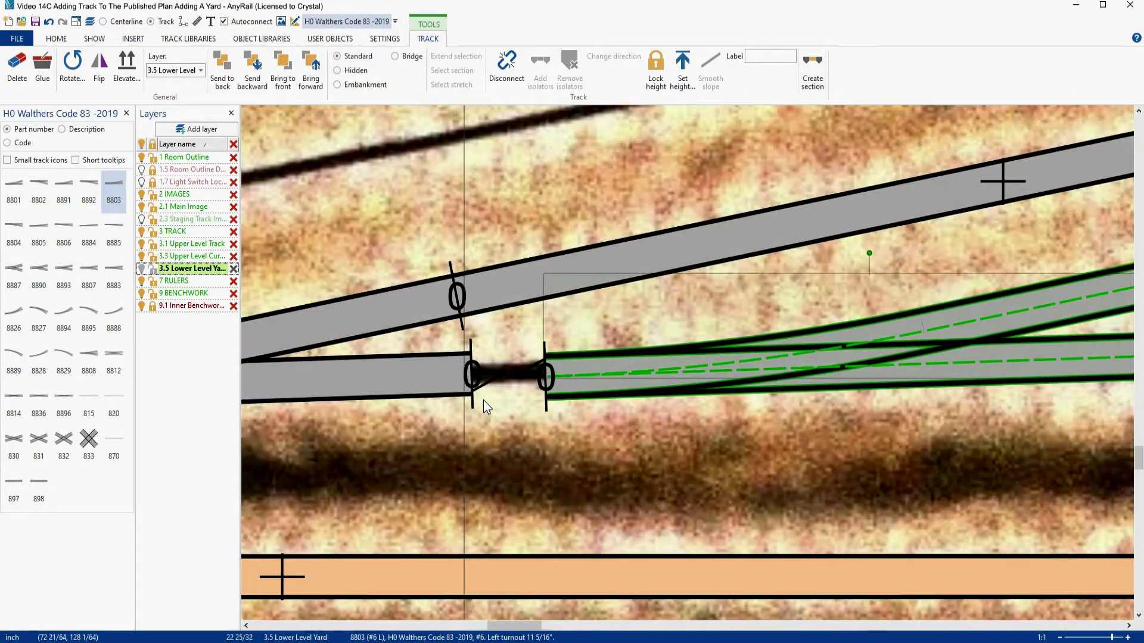
scroll(483, 401, "up", 1)
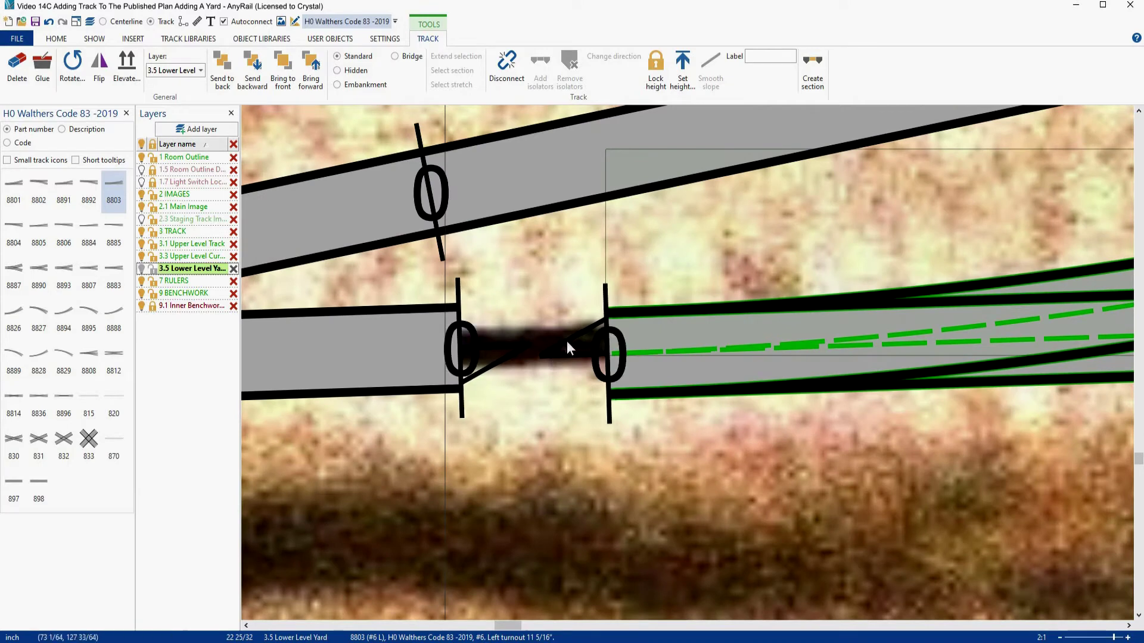
left_click_drag(567, 341, 566, 341)
left_click(344, 332)
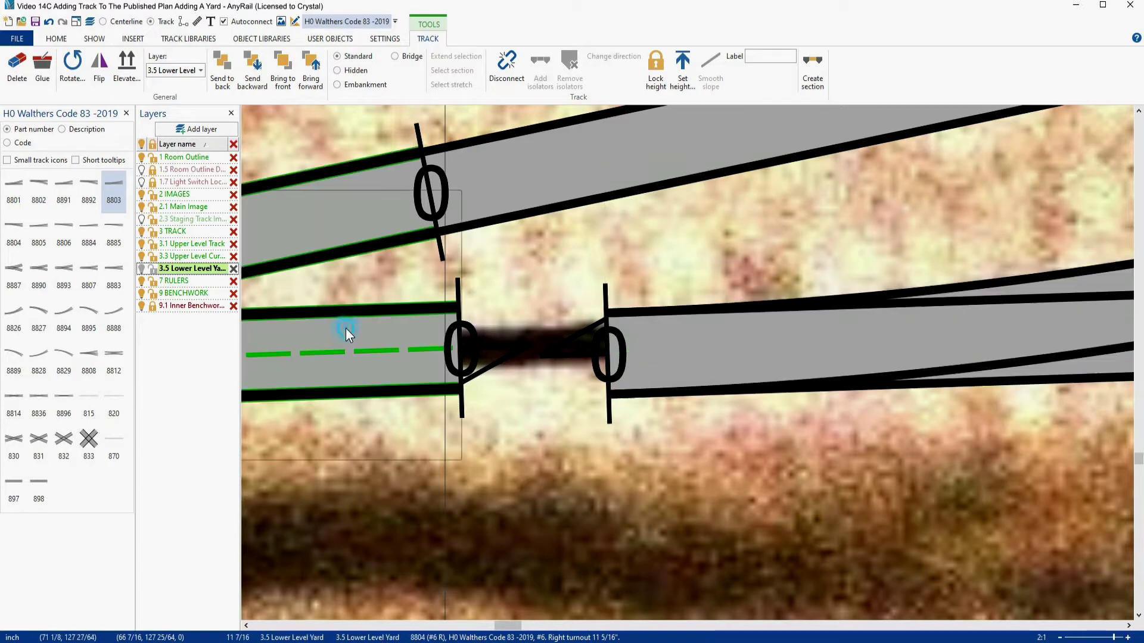
left_click(484, 375)
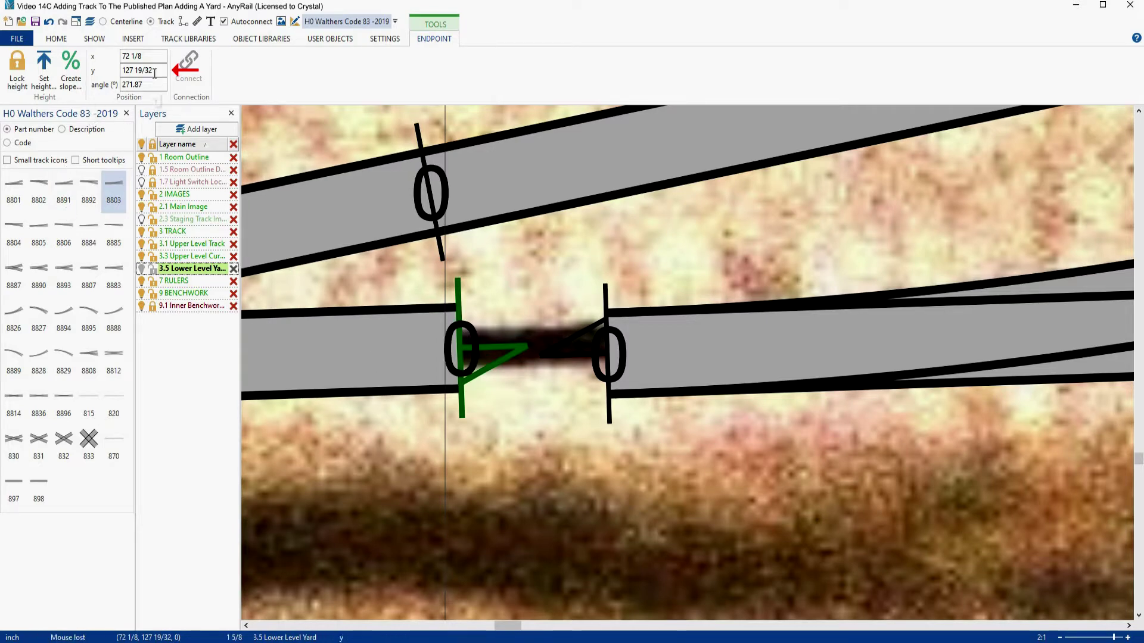
triple_click(157, 70)
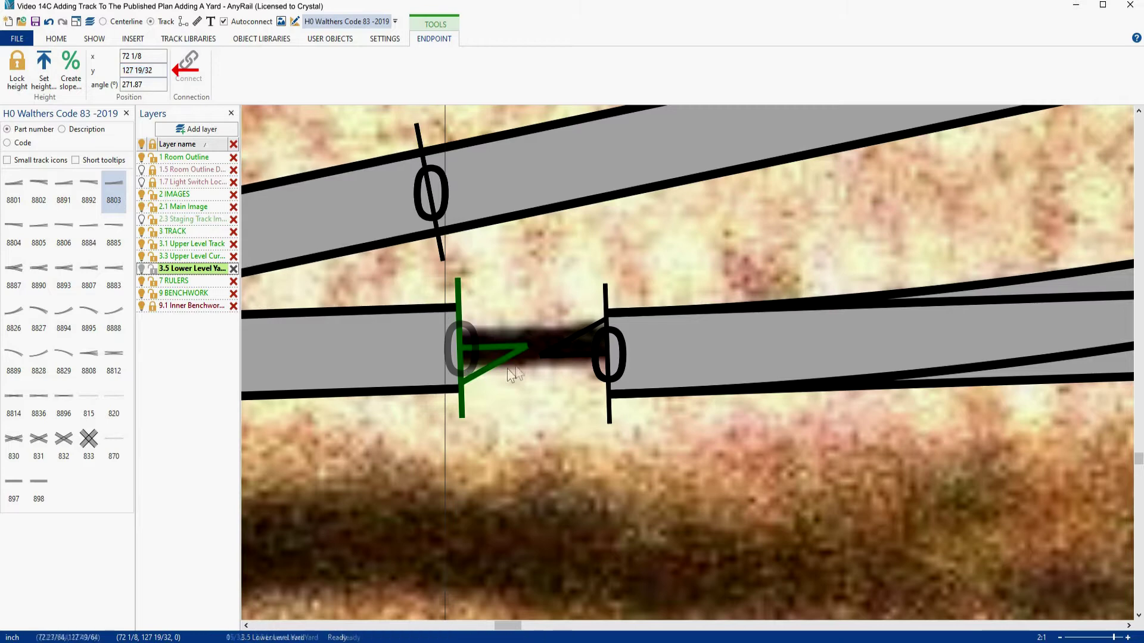
Move the right-hand joint endpoint to Y 127 19/32, then undo the trial join
left_click(570, 341)
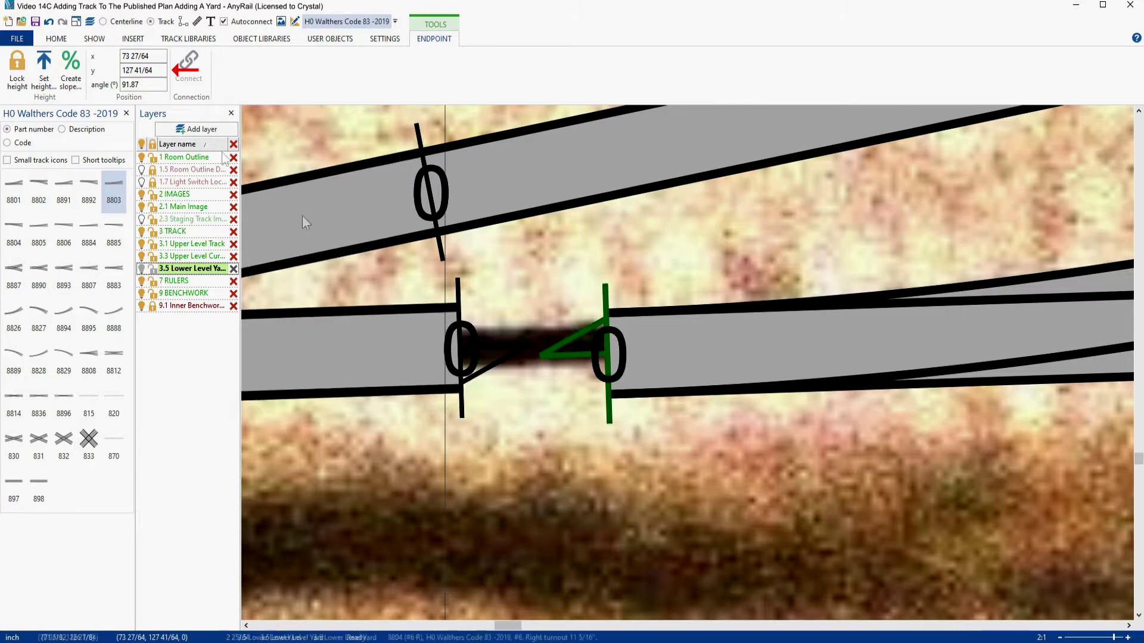
triple_click(157, 70)
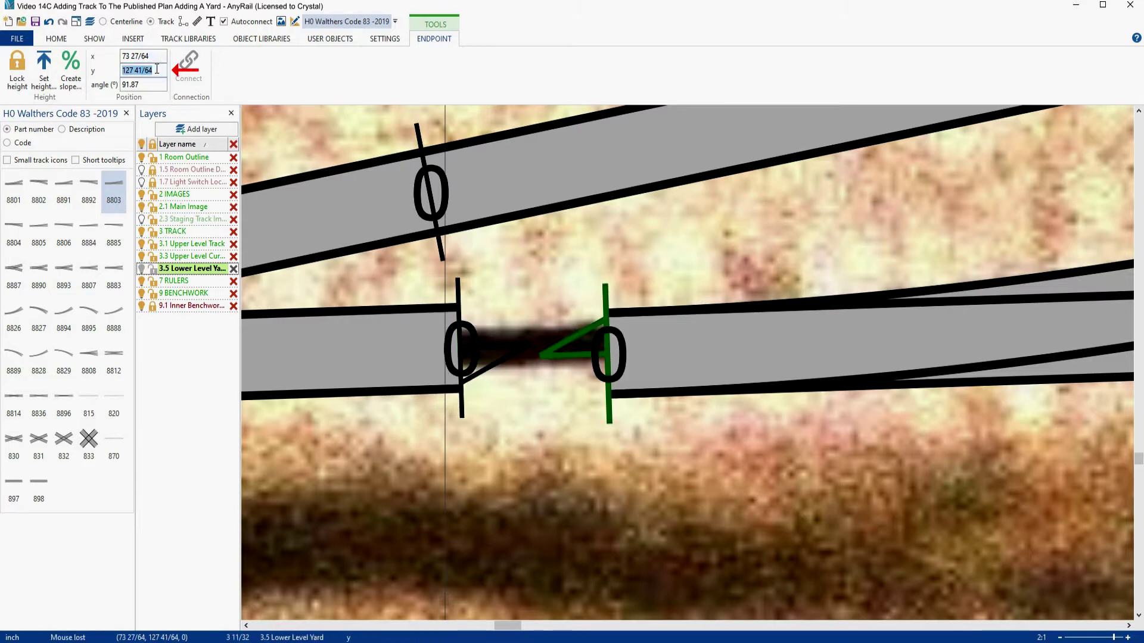
type("127 19/32")
key("Return")
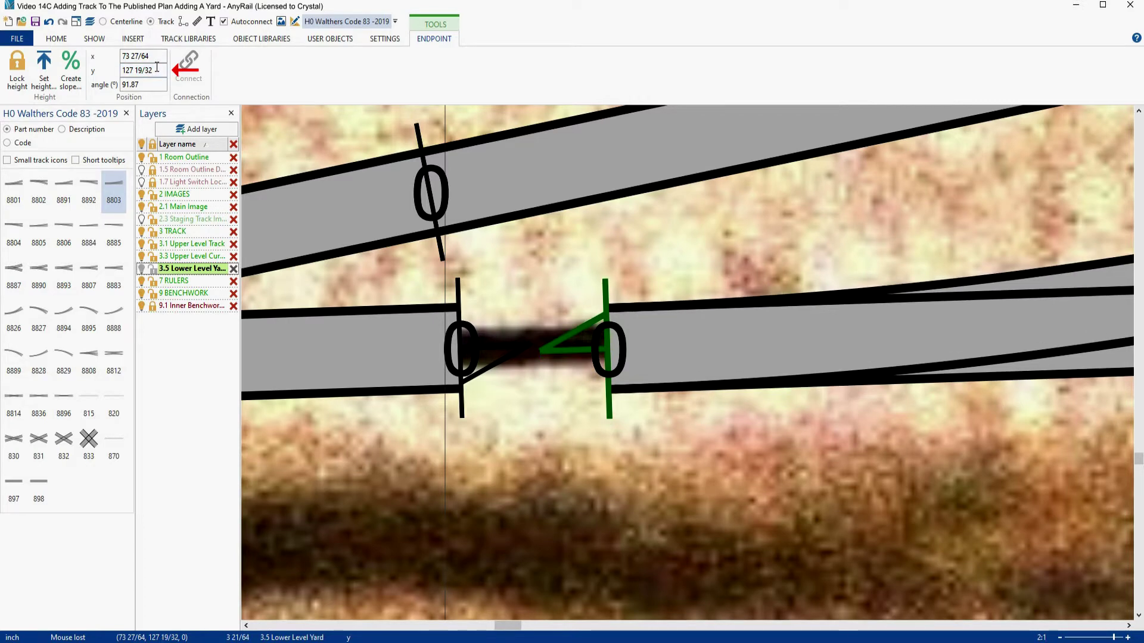
left_click(547, 355)
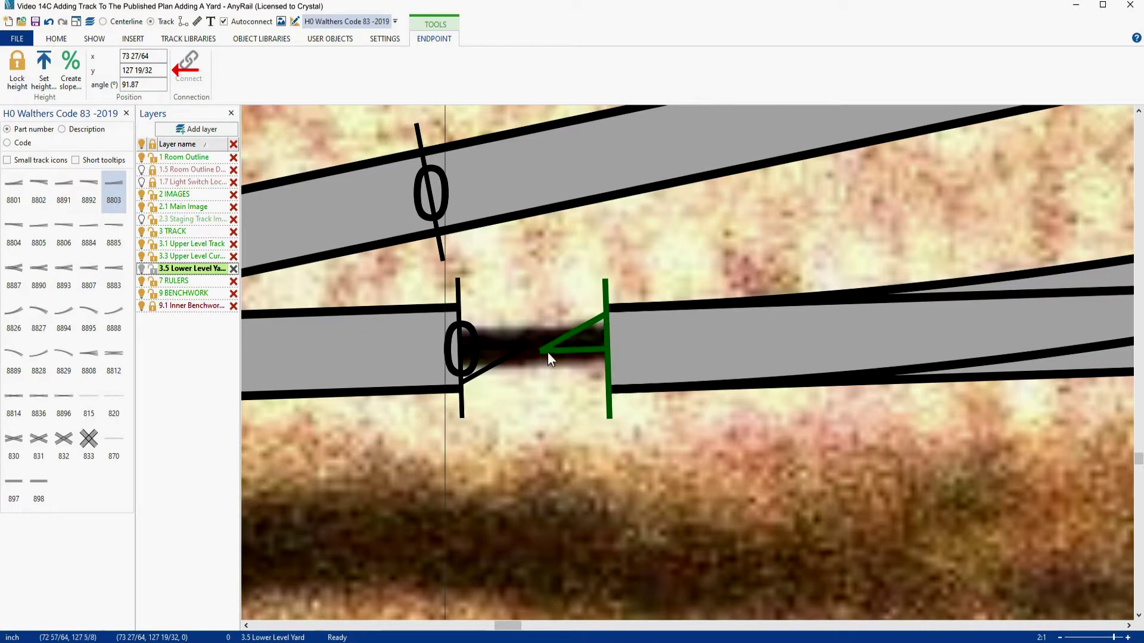
key("ctrl+z")
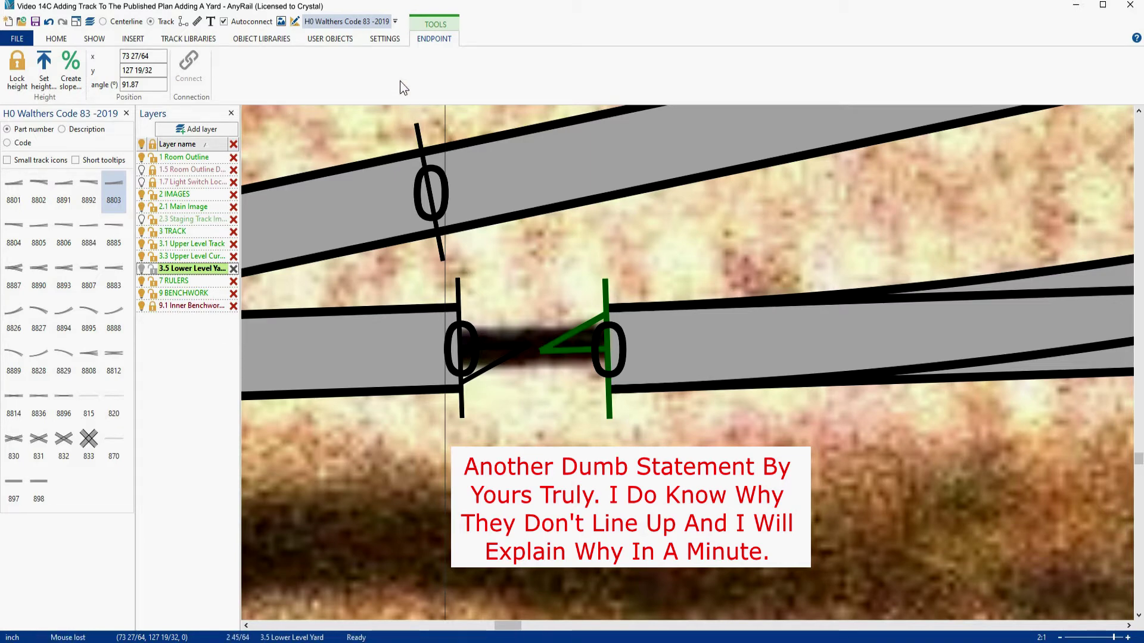
left_click(384, 39)
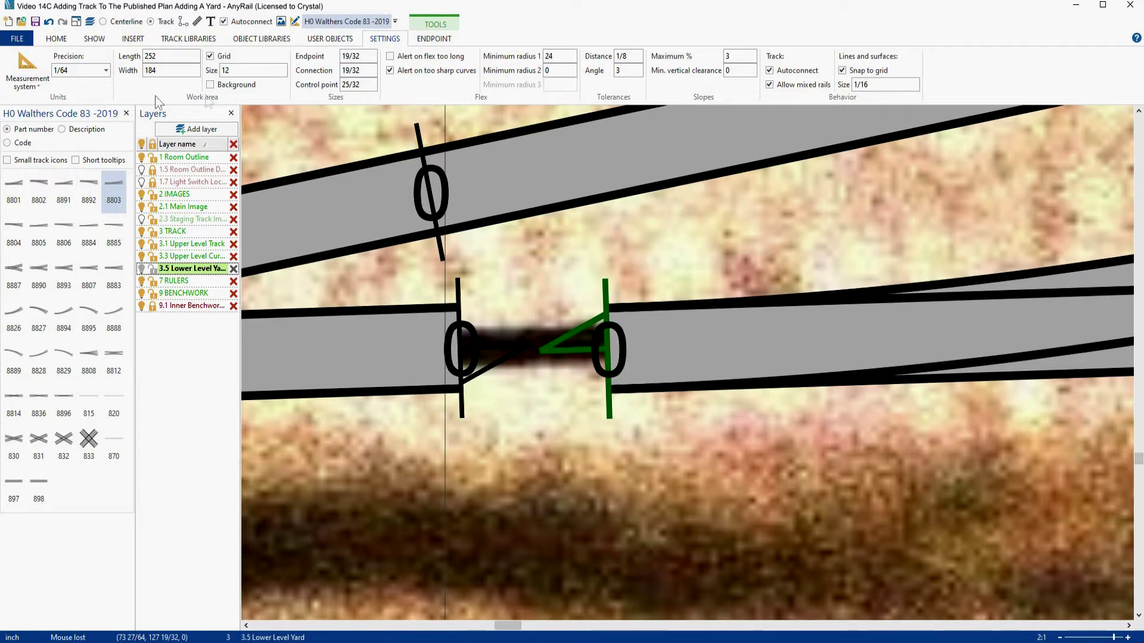
Nudge the second #6 left turnout up and down with the arrow keys, settling it slightly higher
left_click(644, 311)
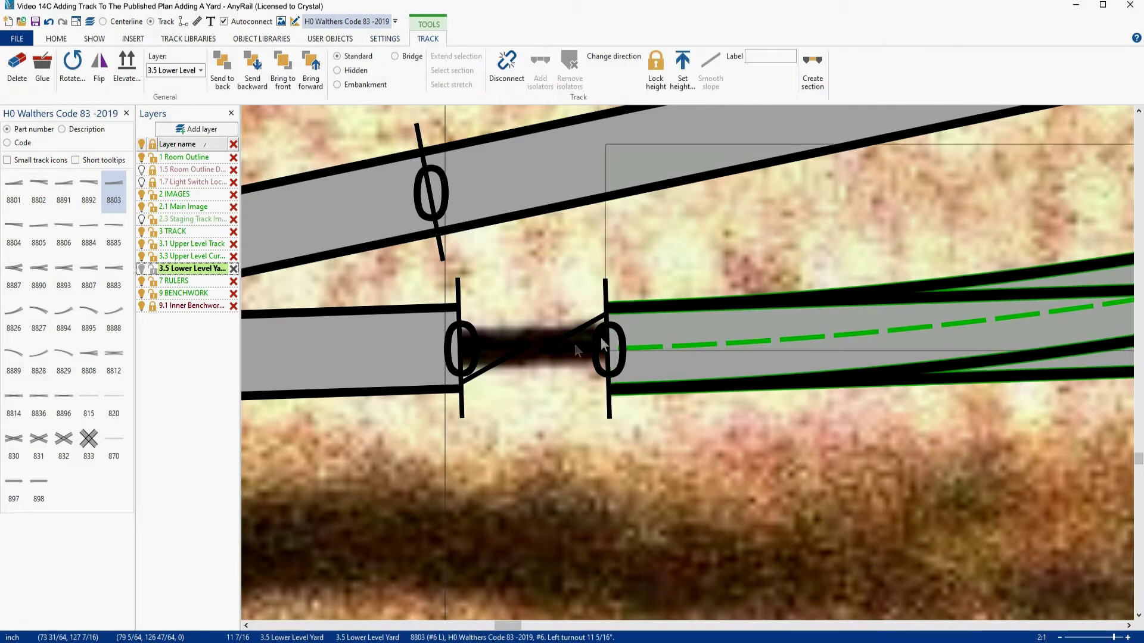
scroll(560, 361, "up", 2)
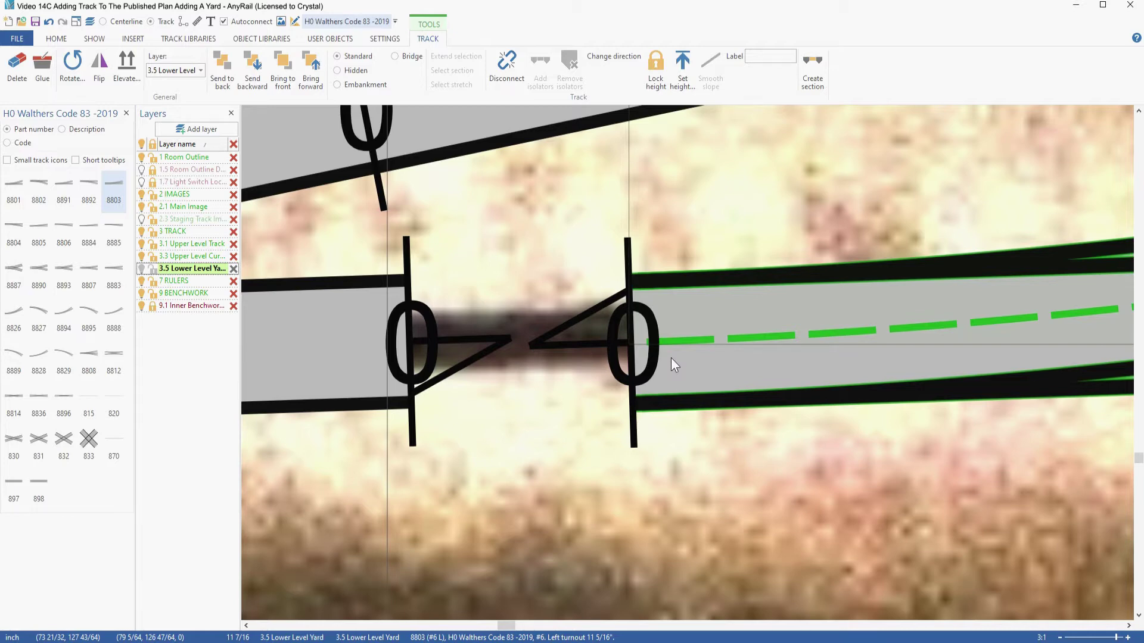
key("Up")
key("Up")
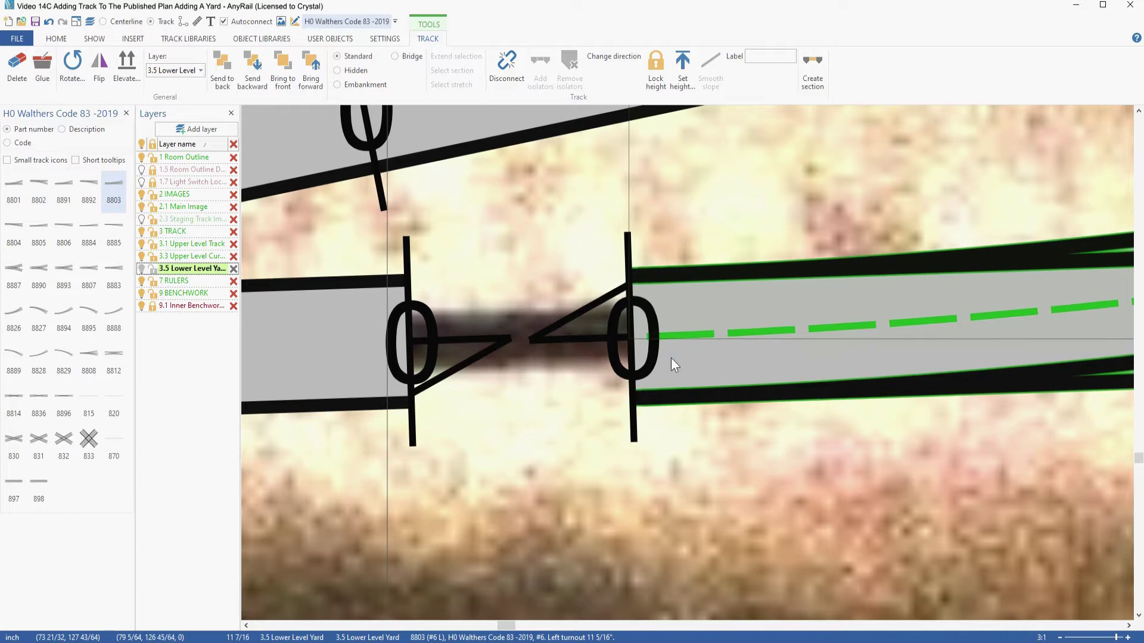
key("Up")
key("Down")
key("Up")
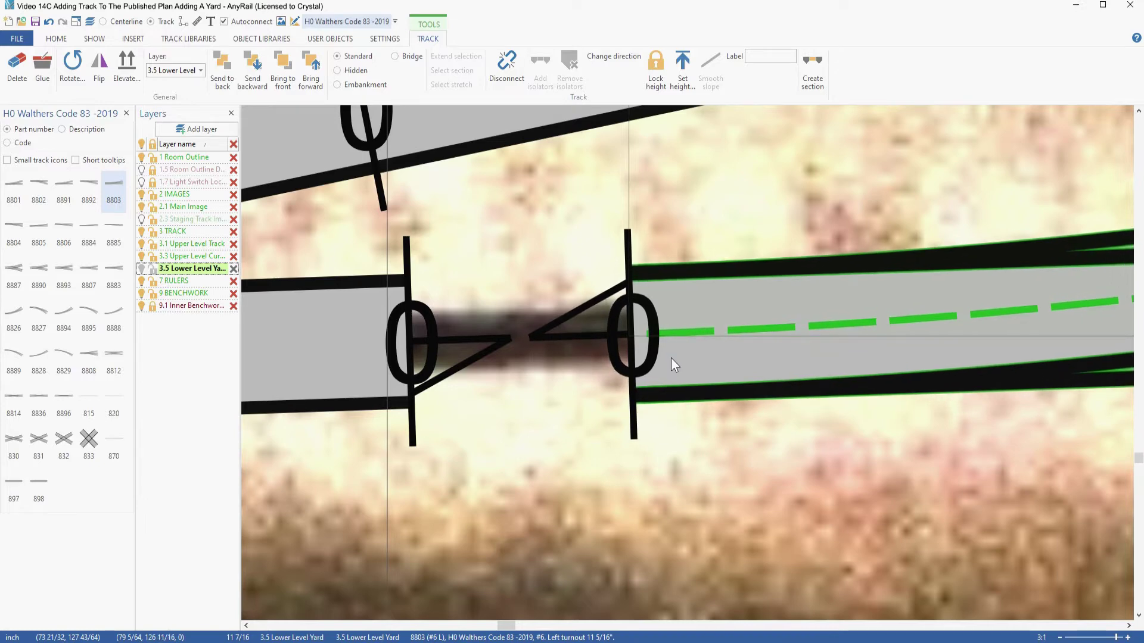
key("Down")
key("Up")
scroll(767, 260, "down", 5)
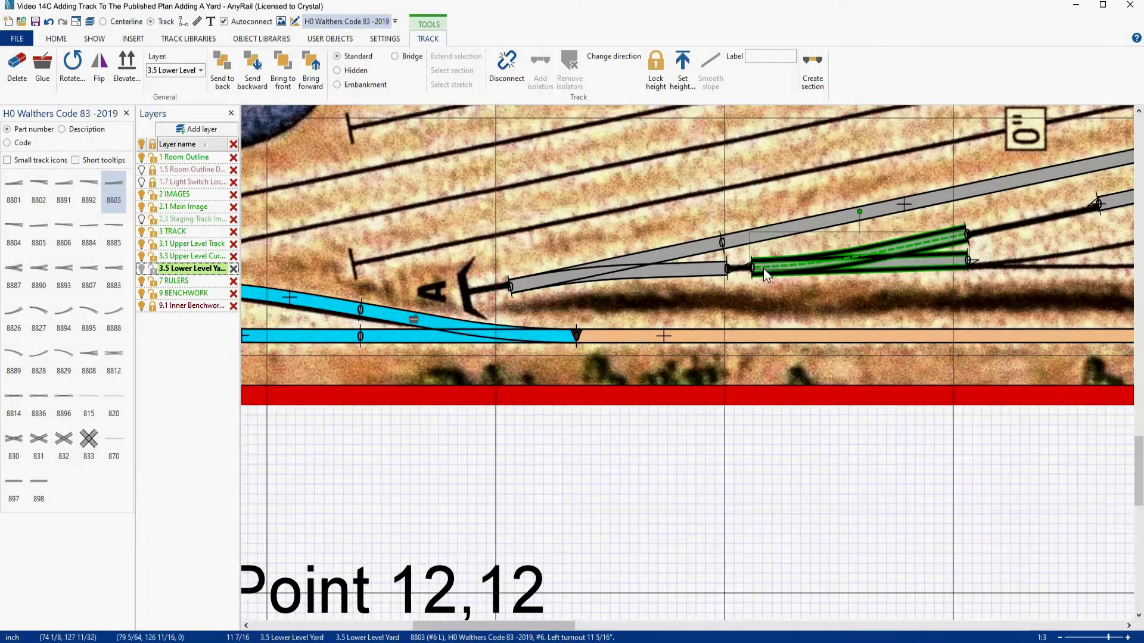
scroll(765, 267, "down", 1)
right_click_drag(877, 306, 669, 393)
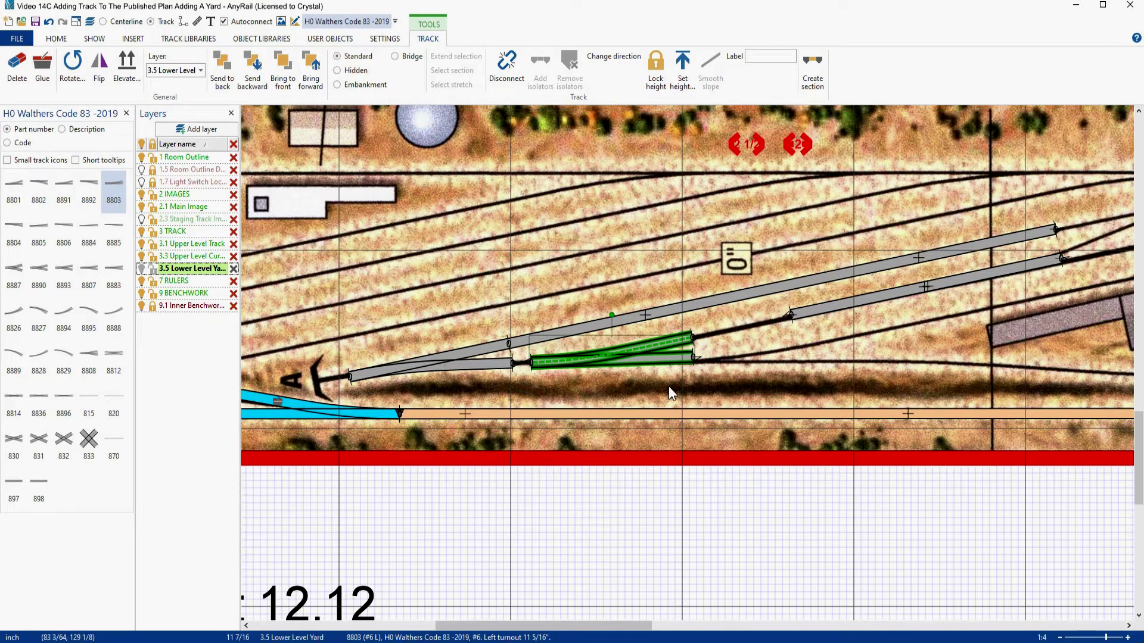
Hide the 2.1 Main Image layer, switch to centerline display, and stretch the flex end to the turnout
left_click(141, 207)
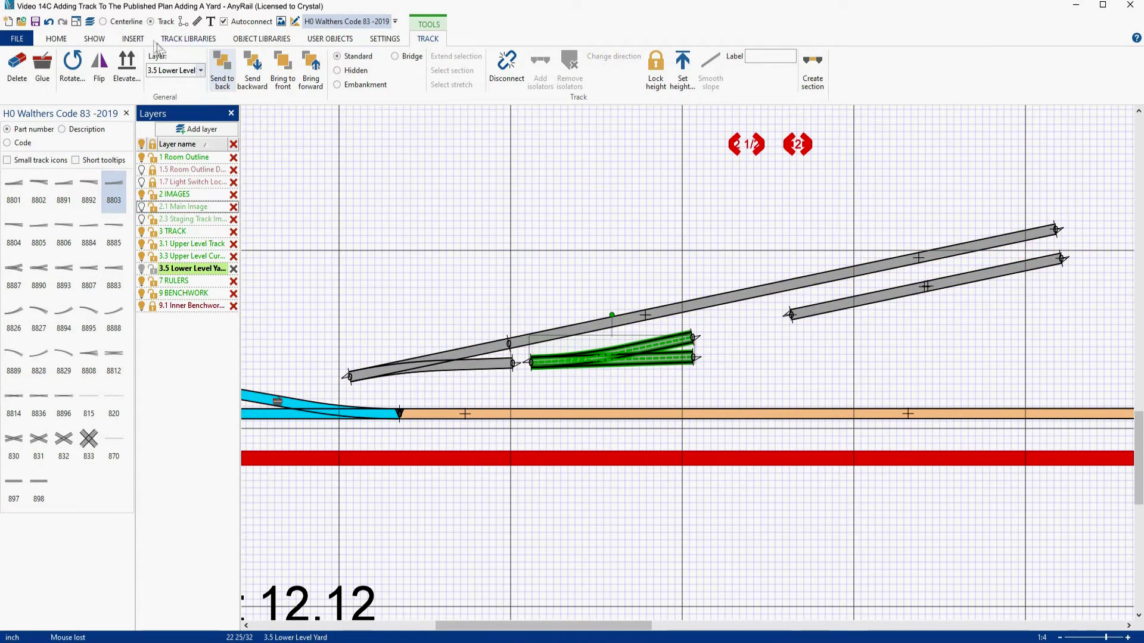
left_click(103, 22)
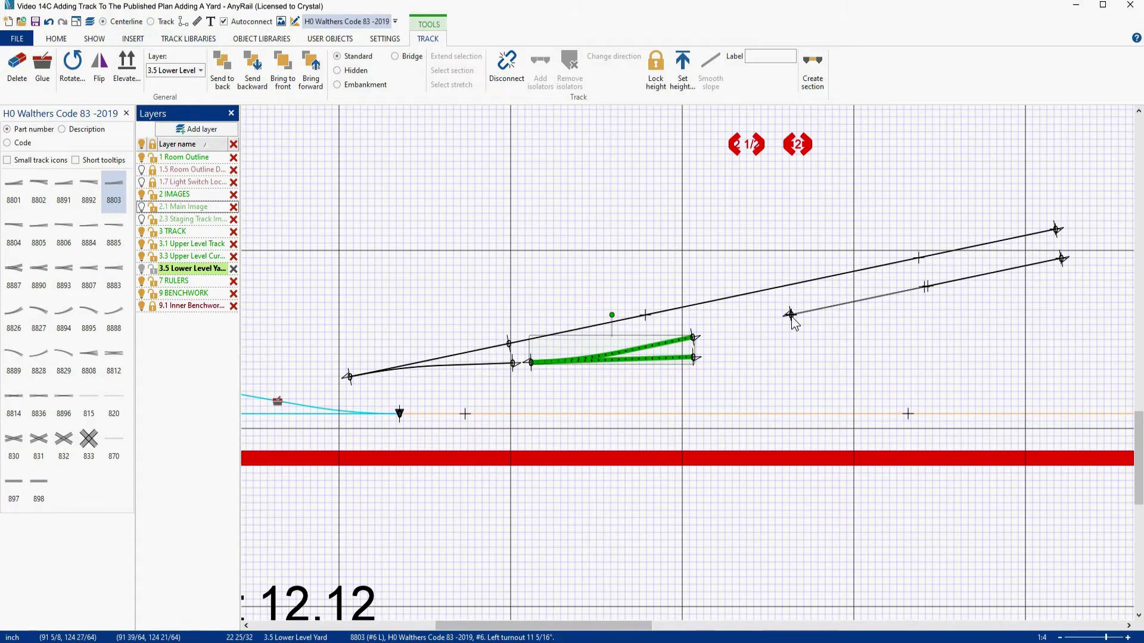
left_click_drag(791, 316, 485, 386)
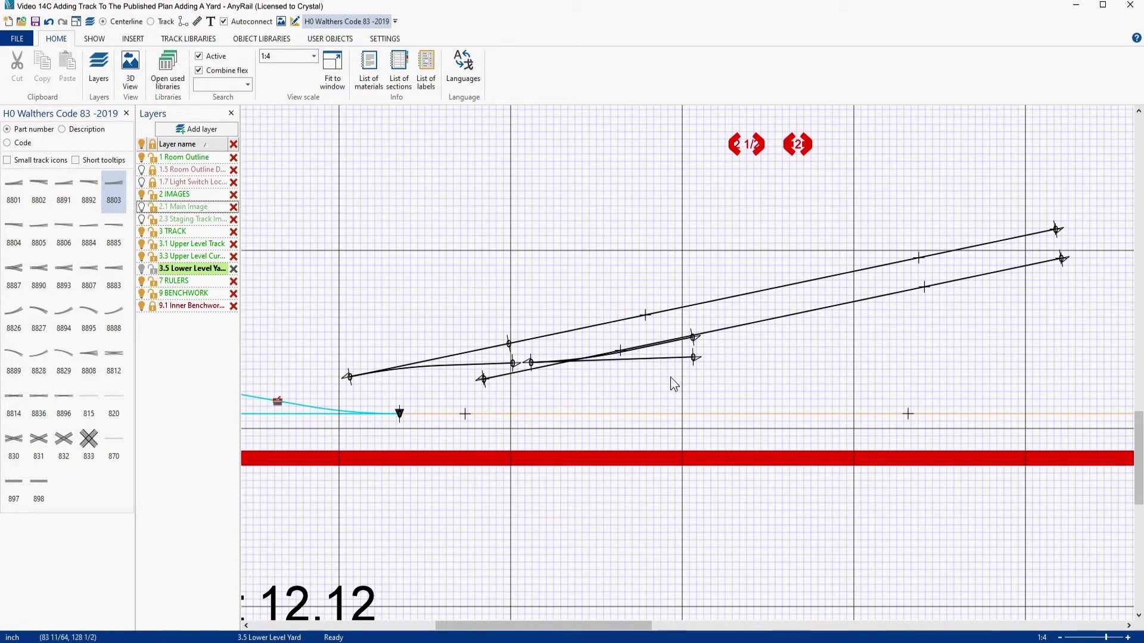
scroll(661, 352, "up", 3)
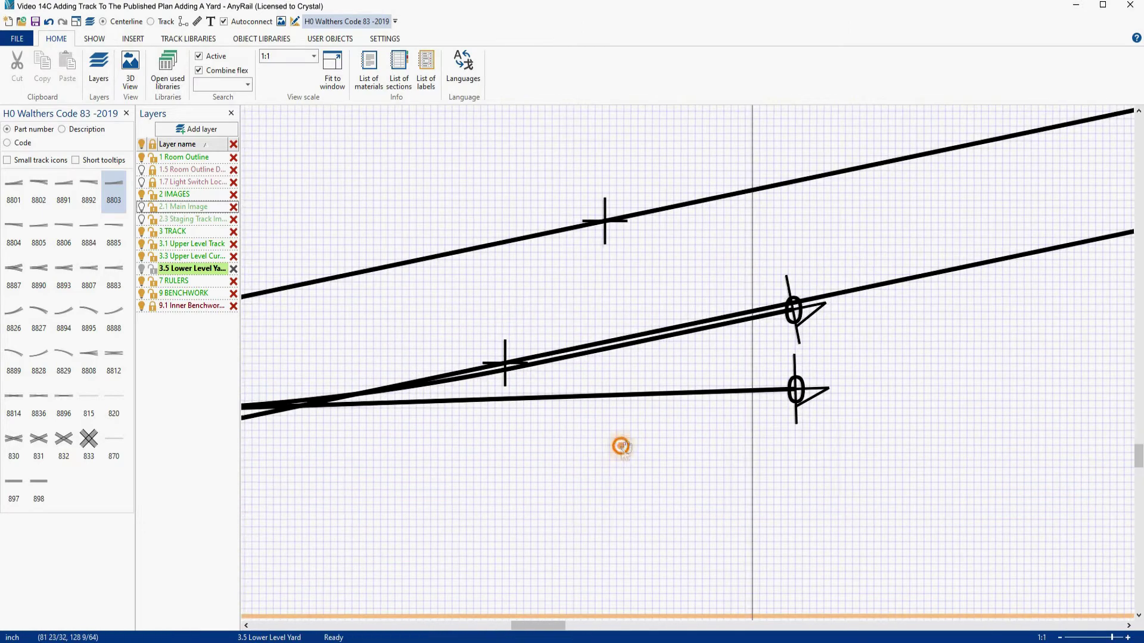
right_click_drag(618, 447, 732, 457)
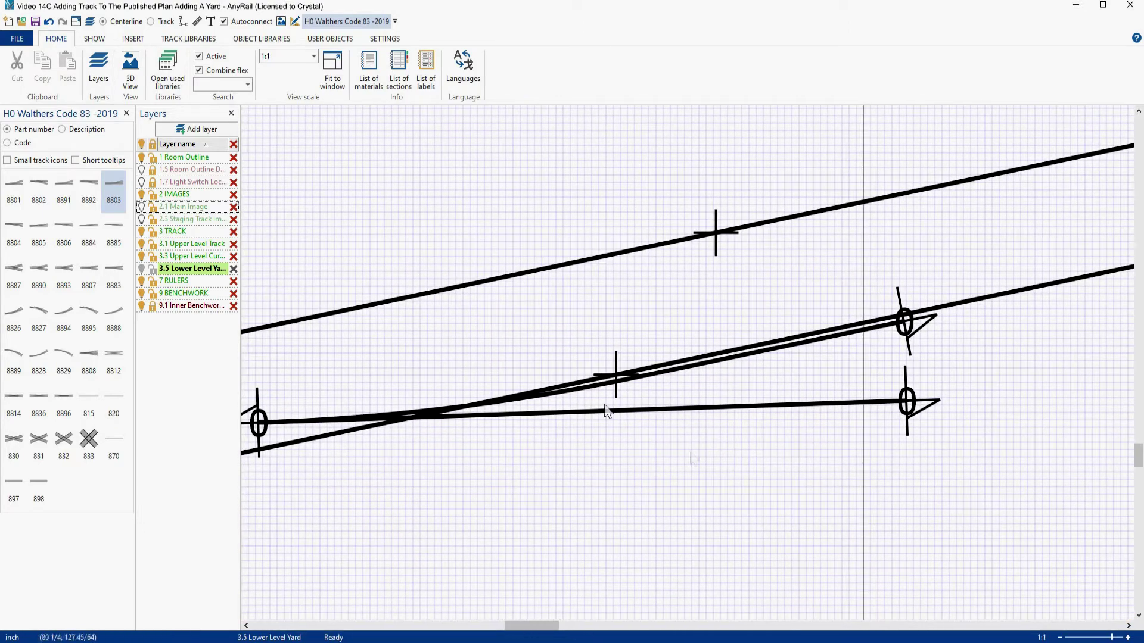
left_click(231, 113)
right_click_drag(508, 449, 656, 451)
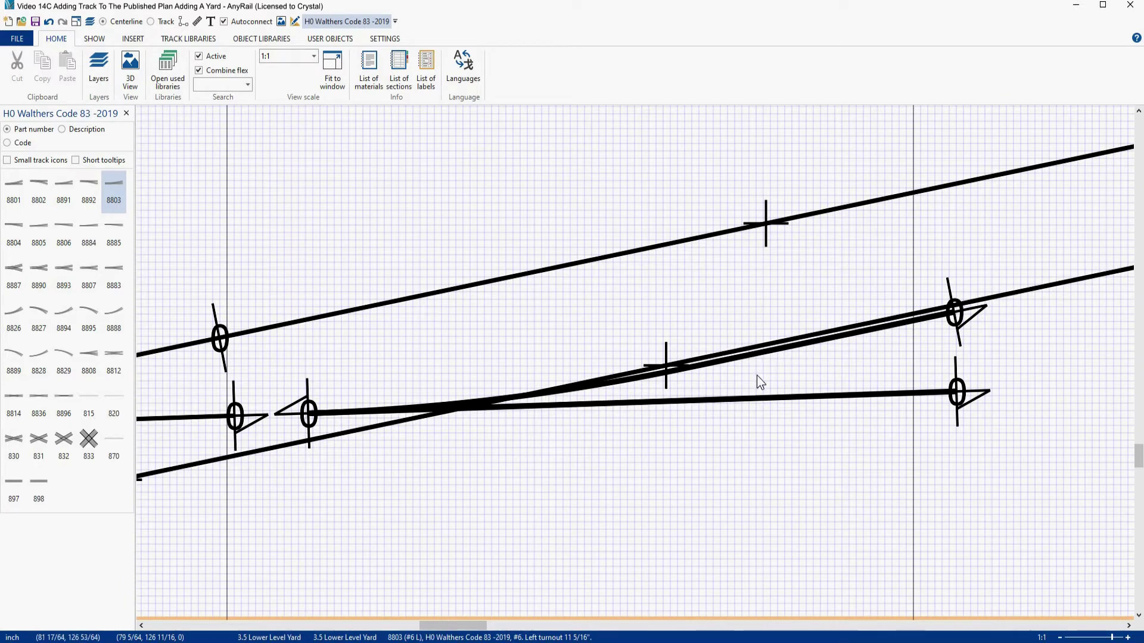
Nudge the second left turnout three steps left until its joint meets the preceding track
left_click(750, 397)
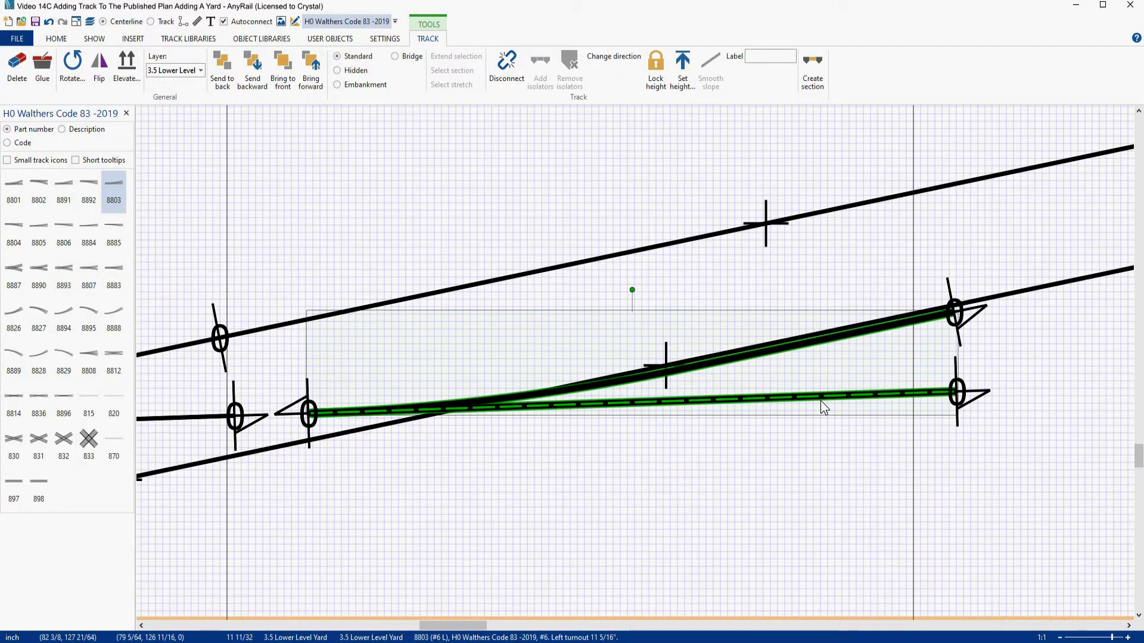
key("Left")
key("Left")
key("Left")
key("Left")
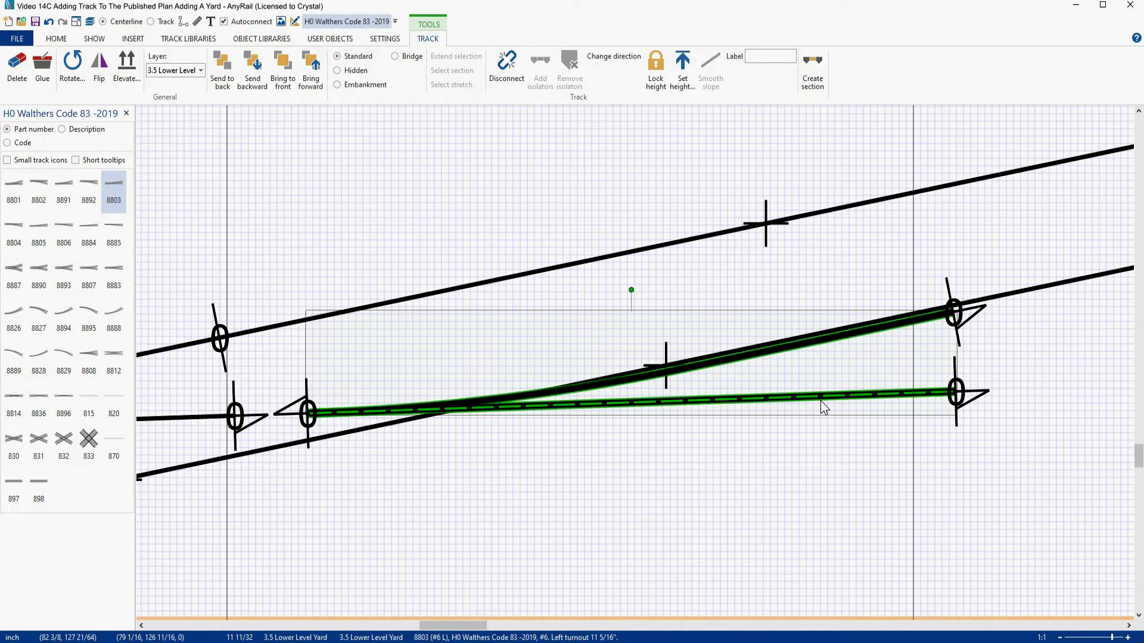
key("Left")
key("Left")
key("Left")
key("Left")
key("Left")
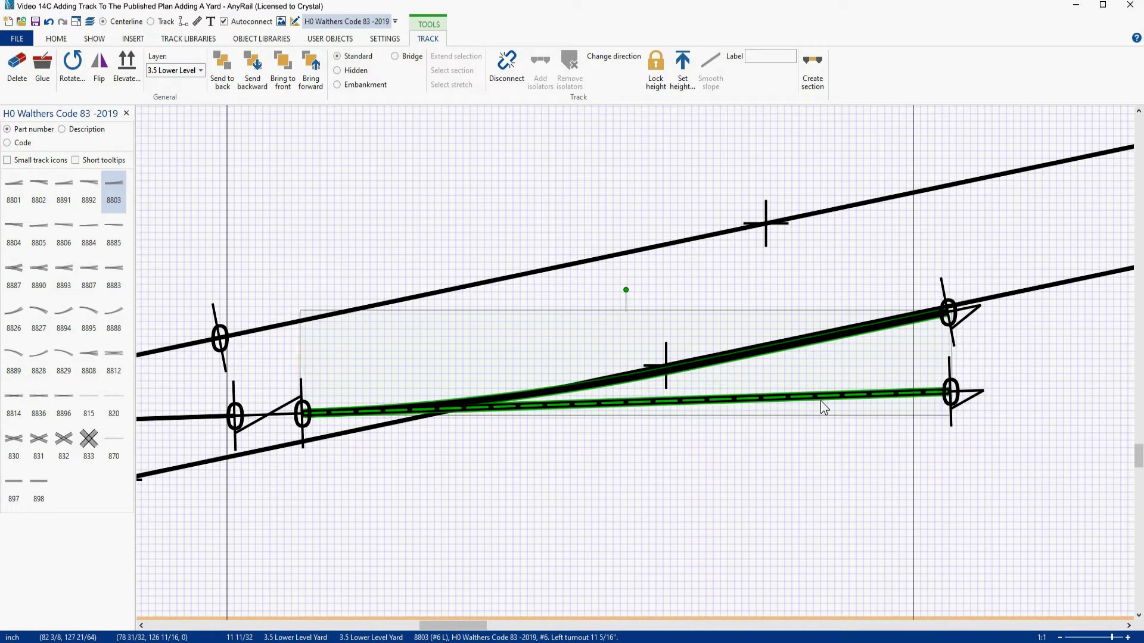
key("Left")
key("Left")
key("Left")
key("Left")
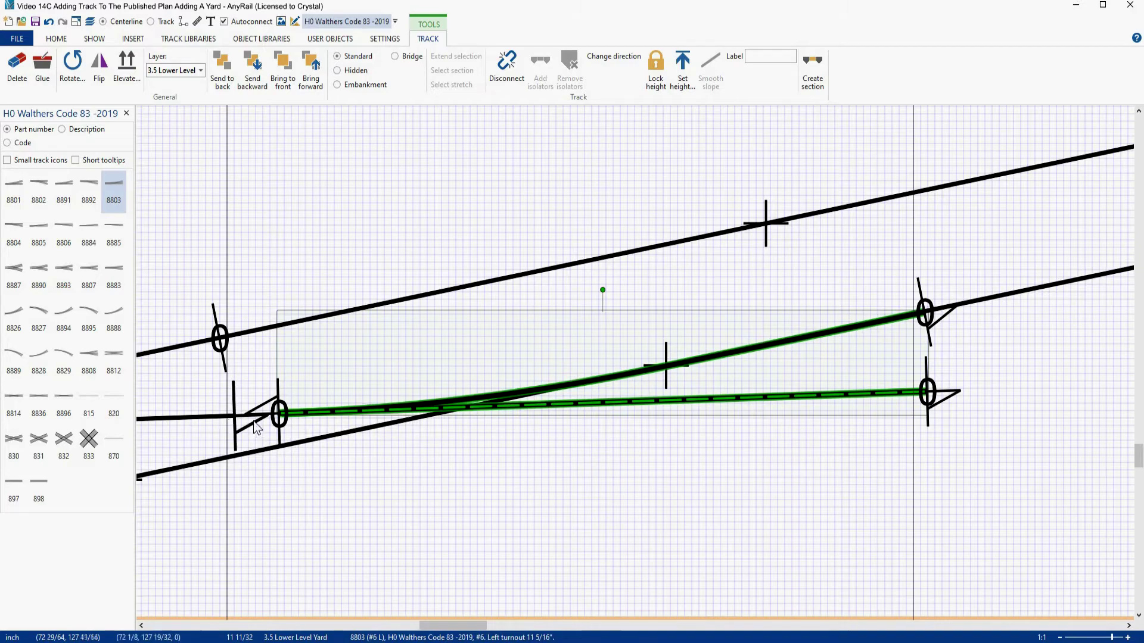
scroll(250, 418, "up", 4)
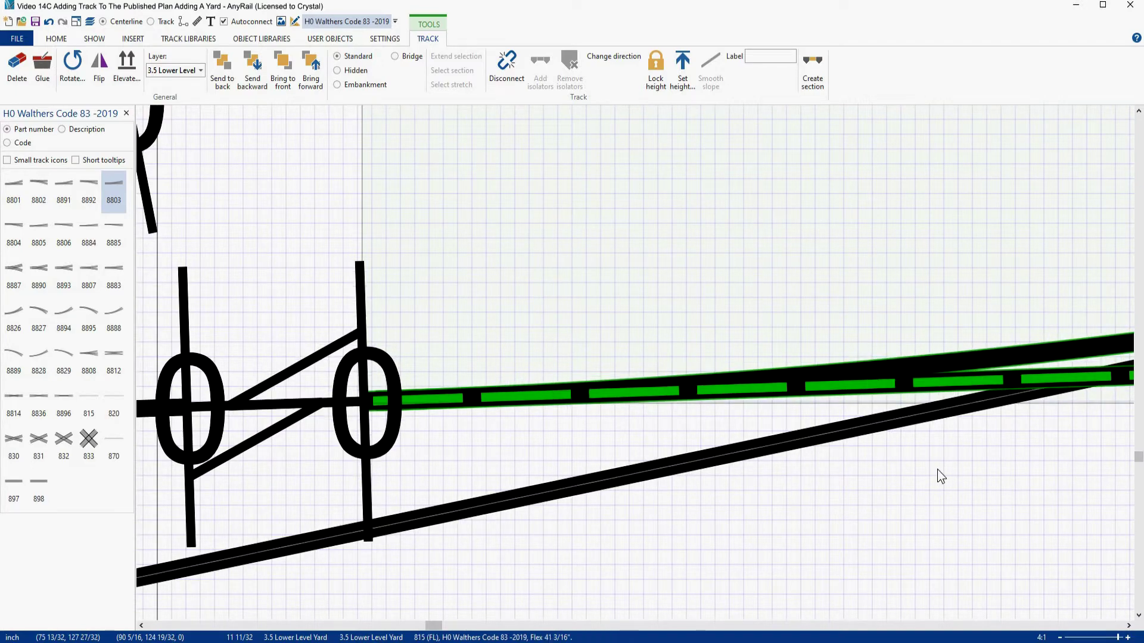
scroll(940, 476, "down", 4)
scroll(954, 398, "up", 2)
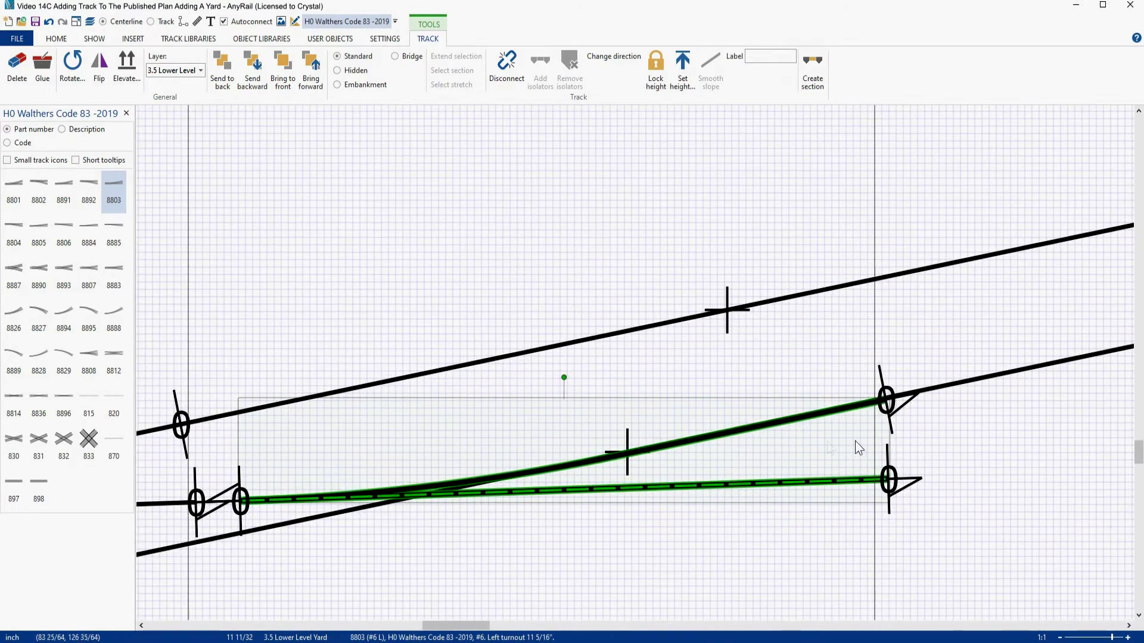
scroll(924, 420, "up", 3)
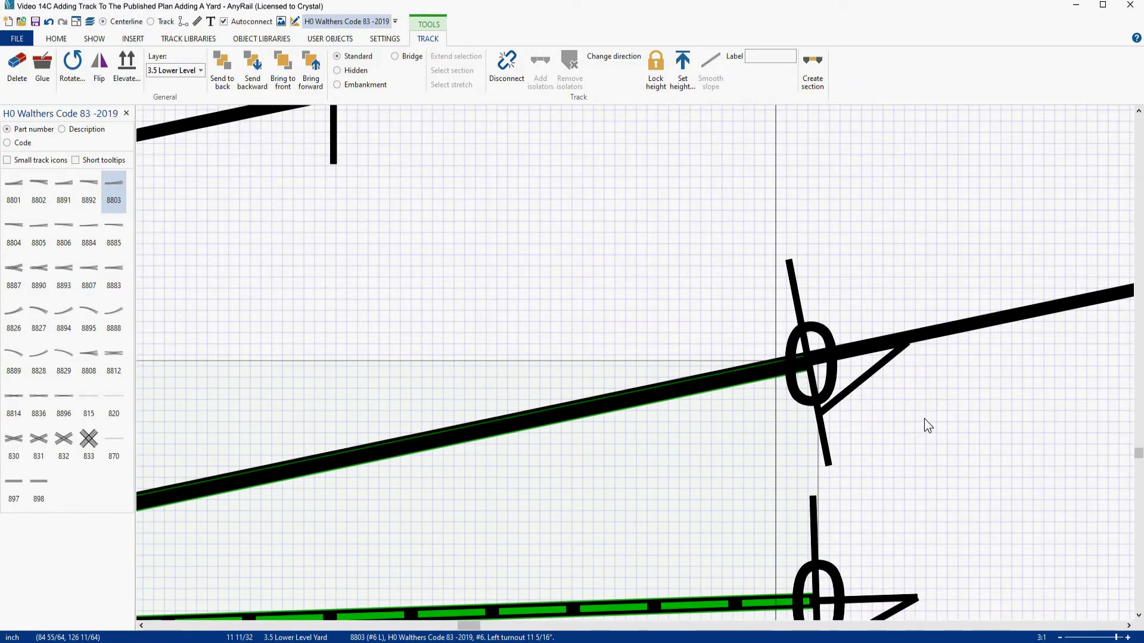
Shift the selected tracks and turnouts two more steps left
key("Left")
key("Left")
key("Left")
key("Left")
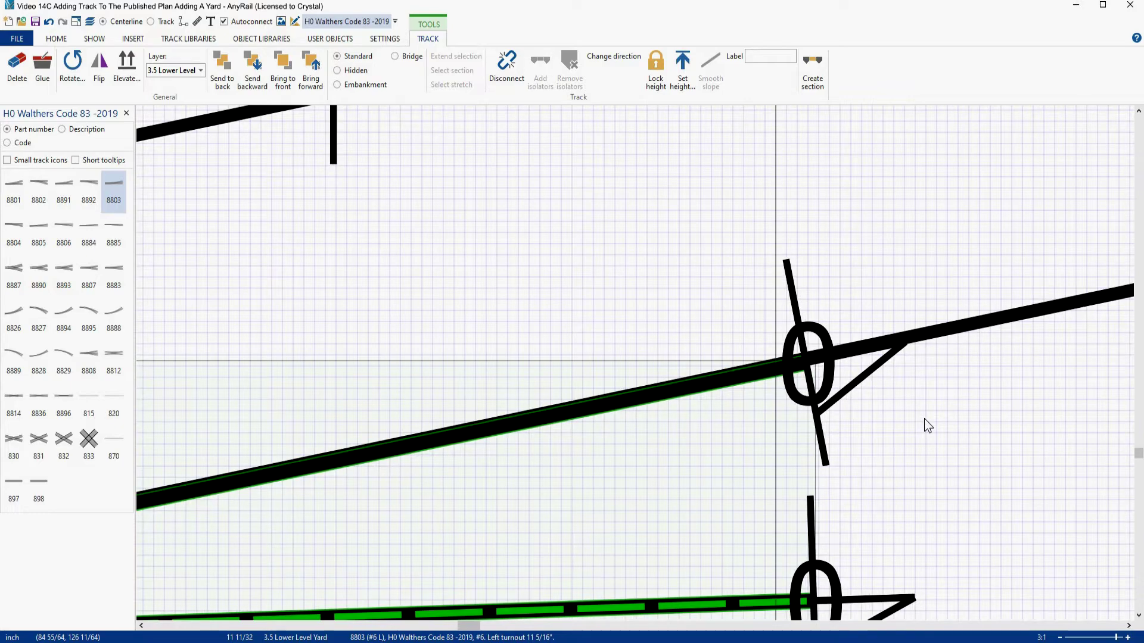
key("Left")
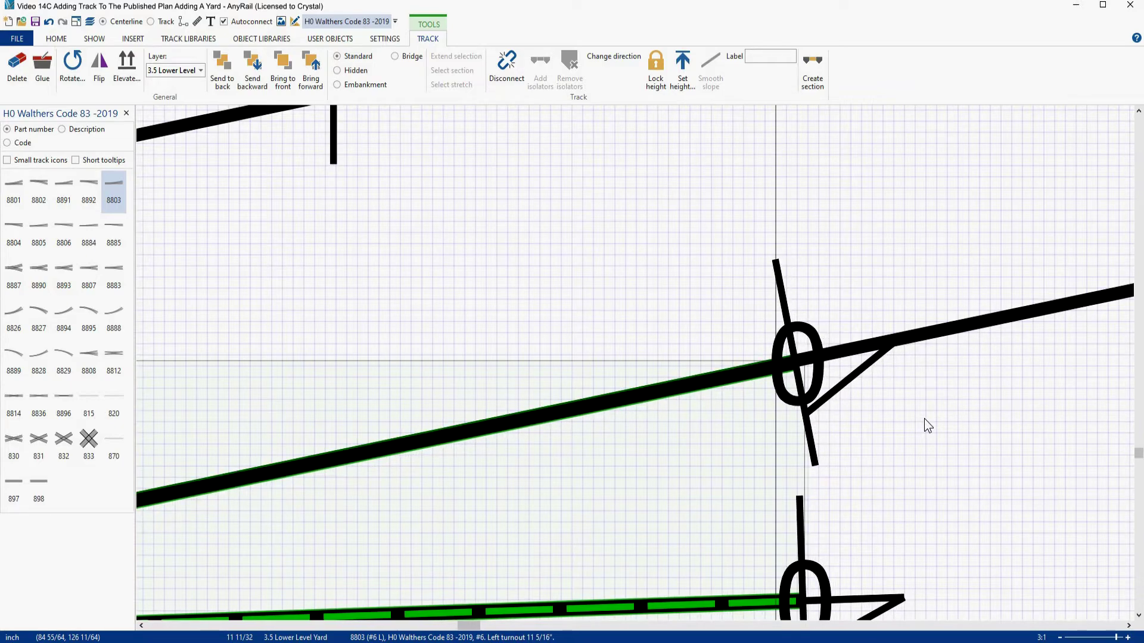
scroll(459, 494, "down", 3)
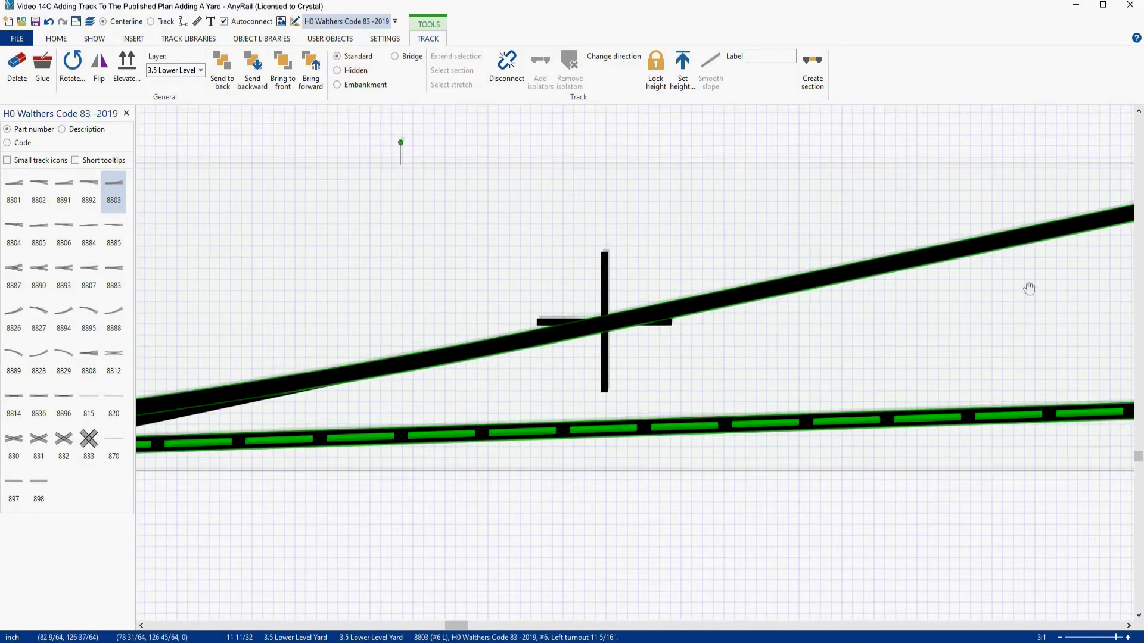
right_click_drag(370, 583, 863, 491)
right_click_drag(501, 544, 698, 556)
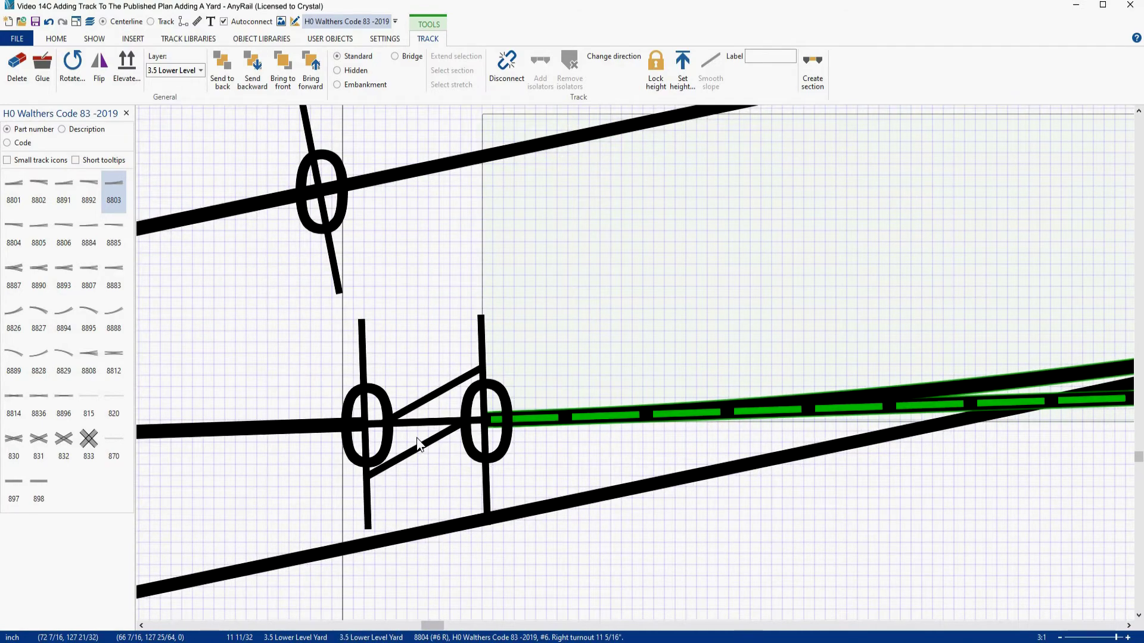
scroll(794, 364, "down", 5)
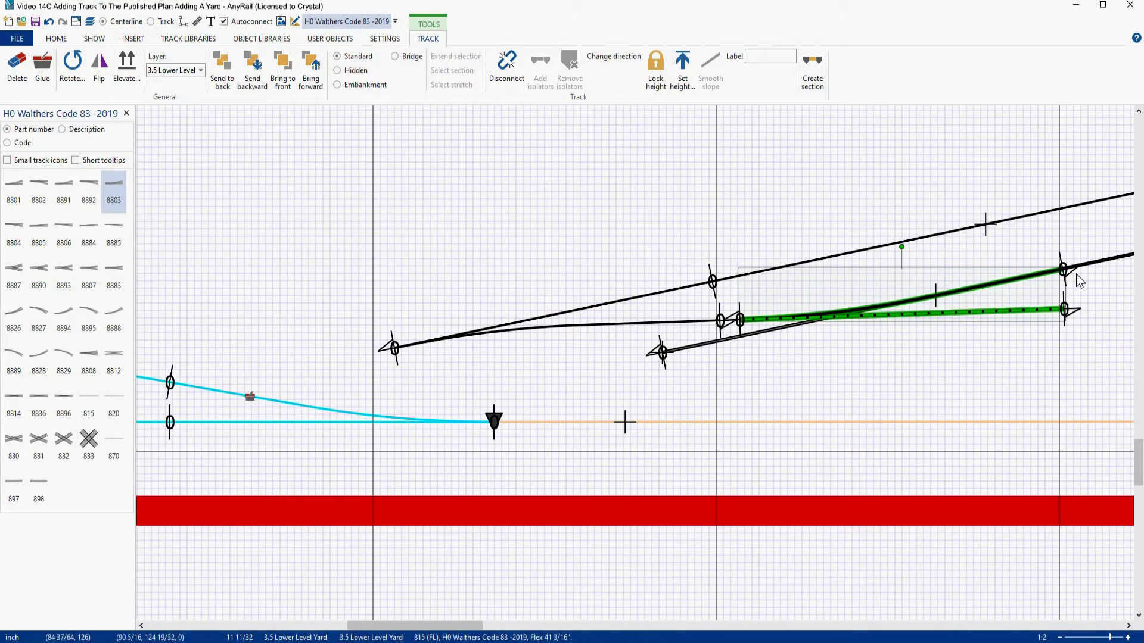
right_click_drag(784, 359, 549, 445)
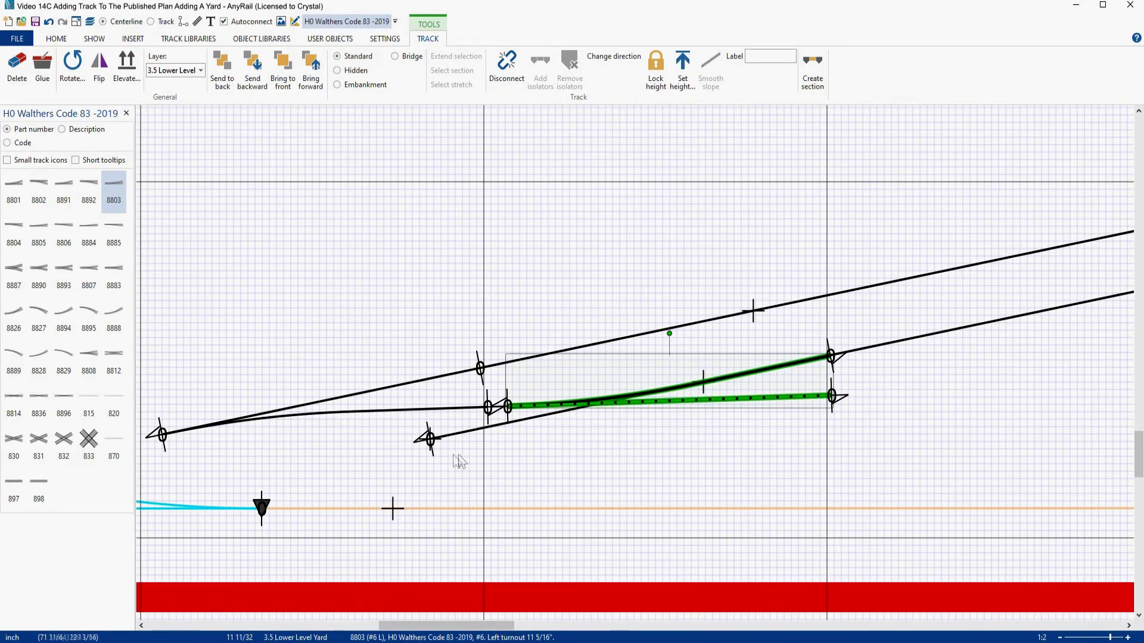
Join the flex track's free end to the turnout's diverging leg and confirm its 26 29/32-inch length
left_click_drag(430, 444, 832, 369)
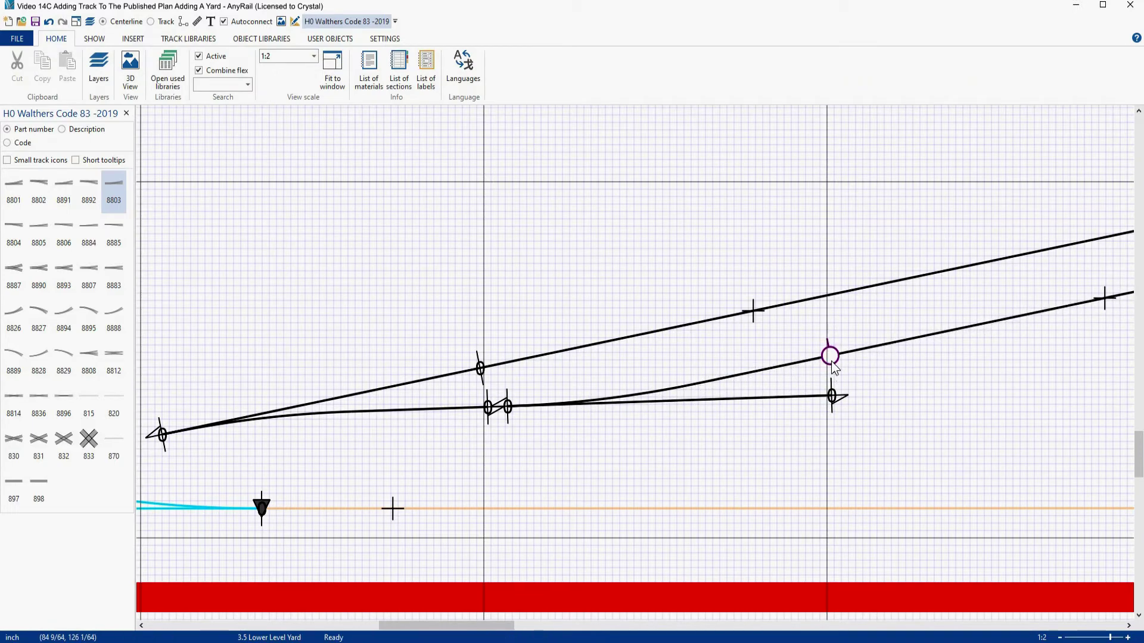
left_click(932, 334)
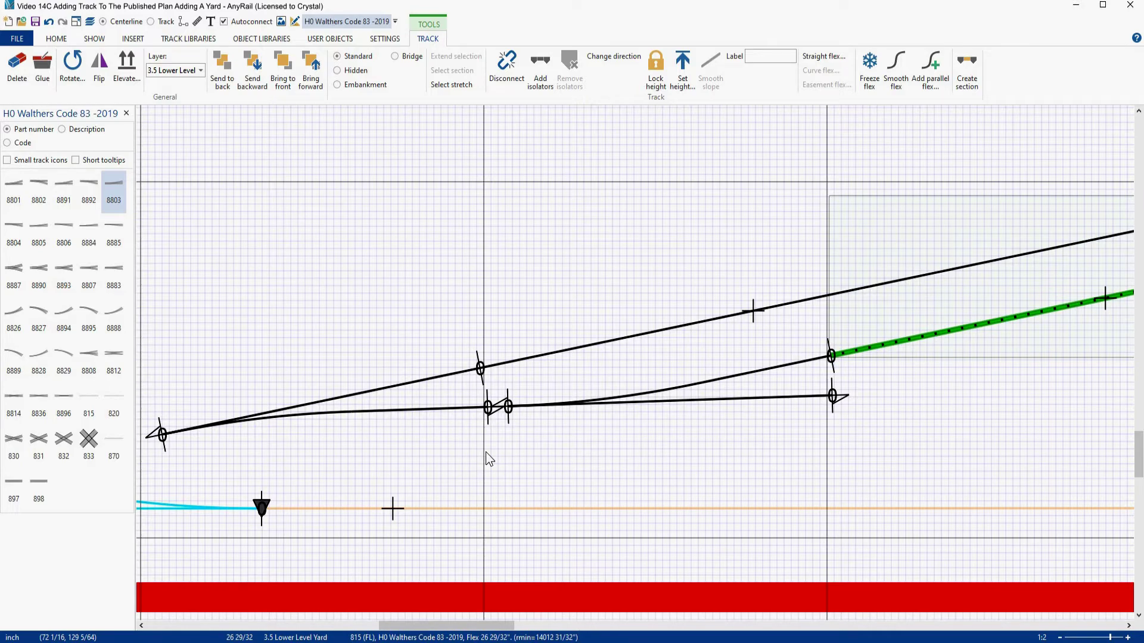
Inspect both turnout ends and read the joint at 72 1/8, 127 19/32, angled 271.87°
scroll(465, 448, "up", 3)
scroll(466, 451, "up", 1)
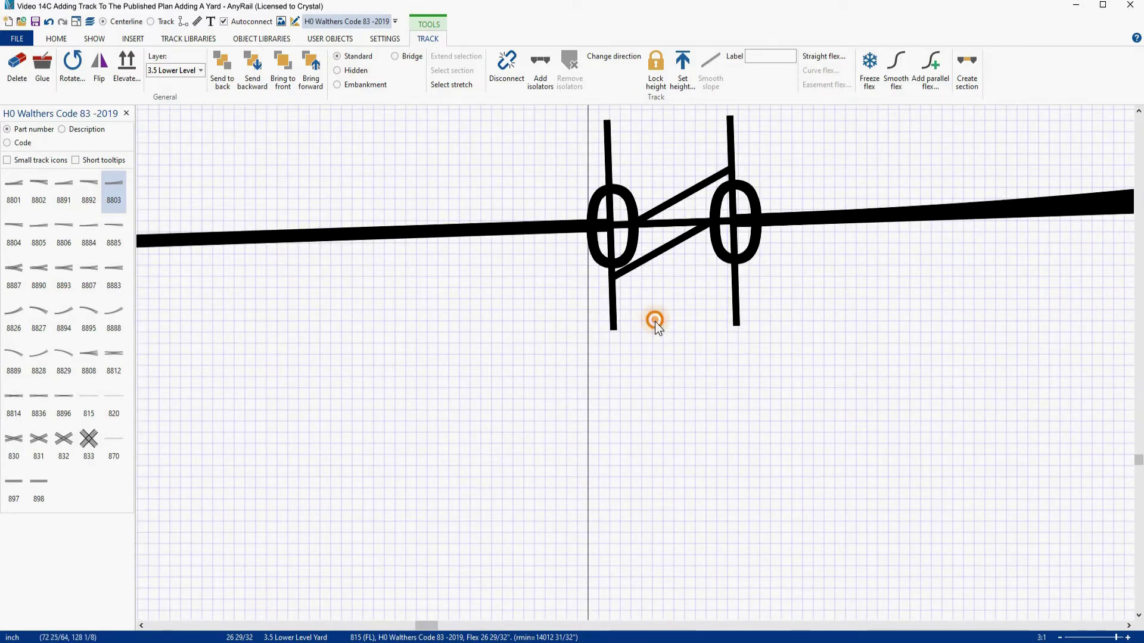
right_click_drag(654, 319, 592, 480)
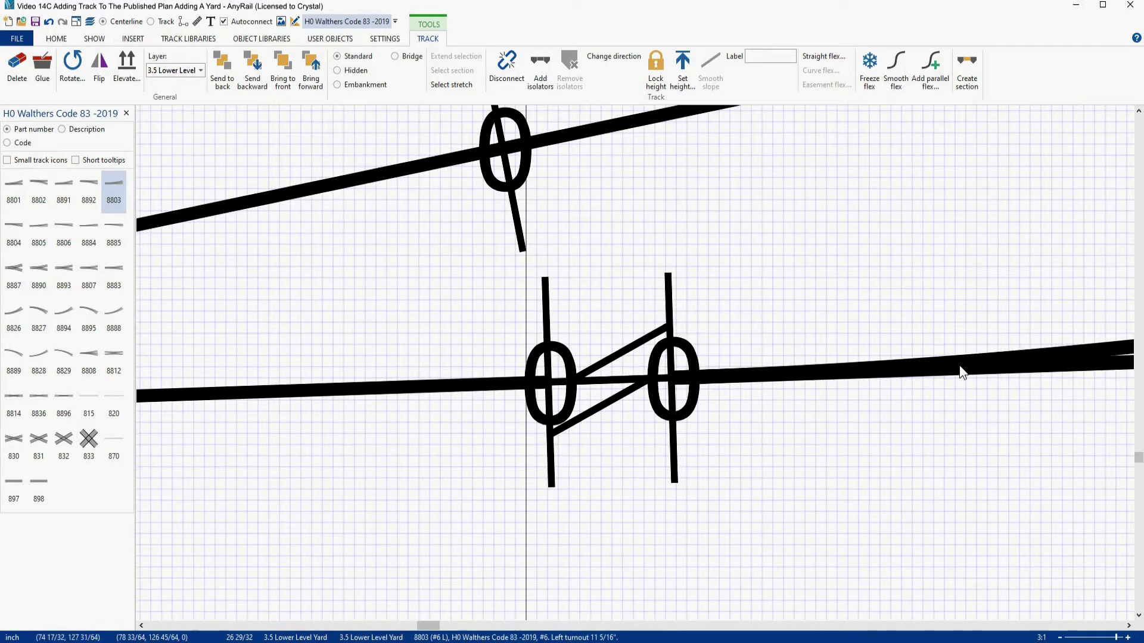
left_click(629, 350)
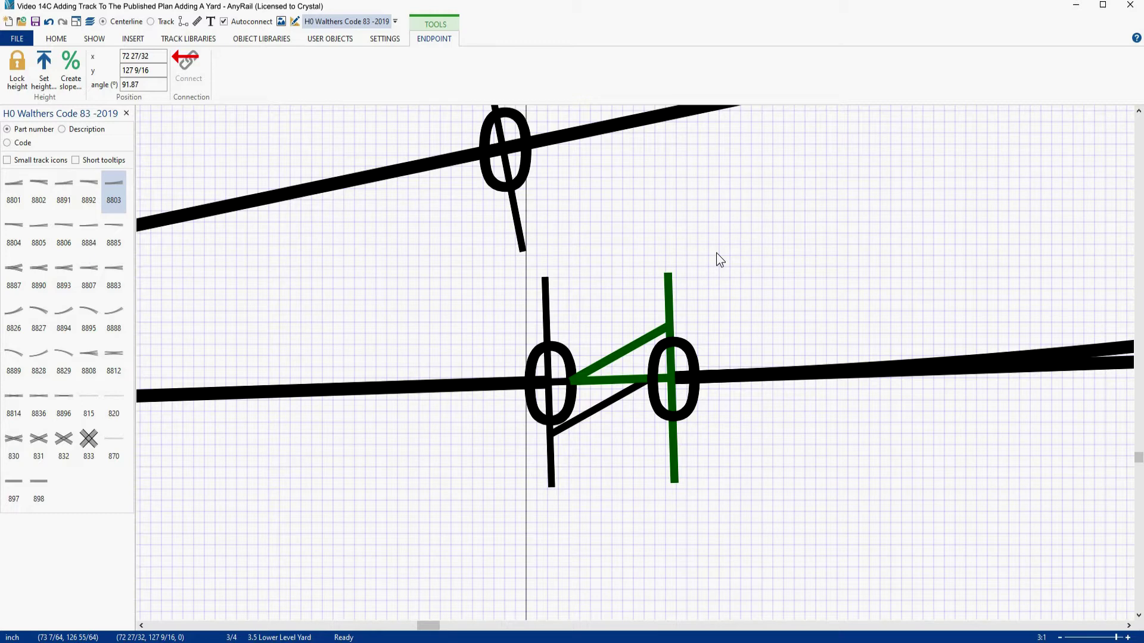
left_click(587, 416)
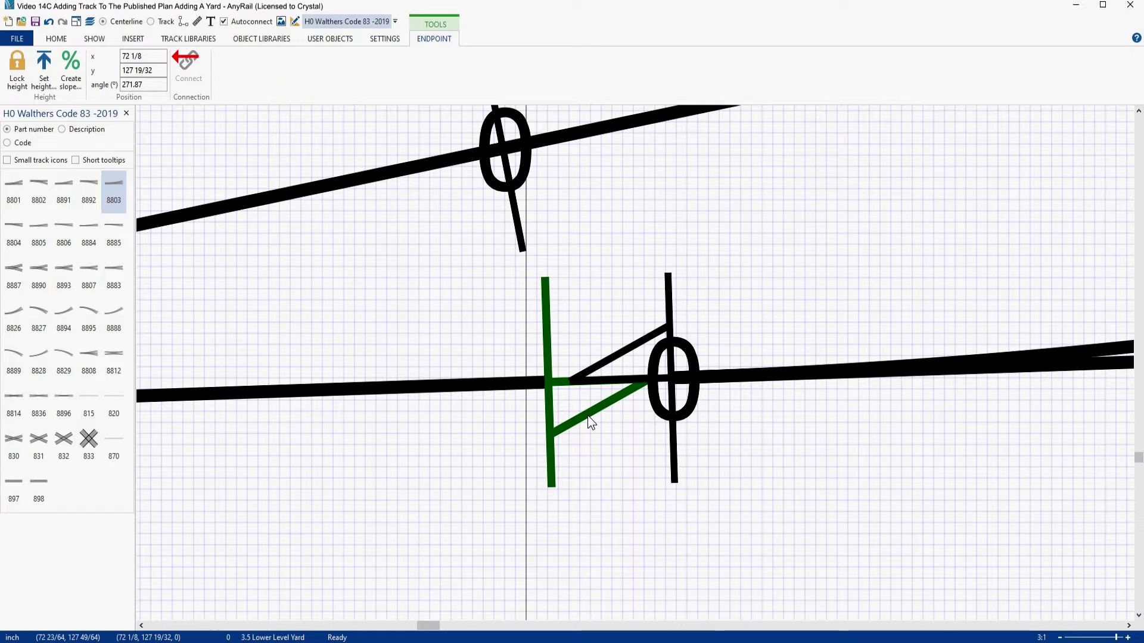
left_click(588, 416)
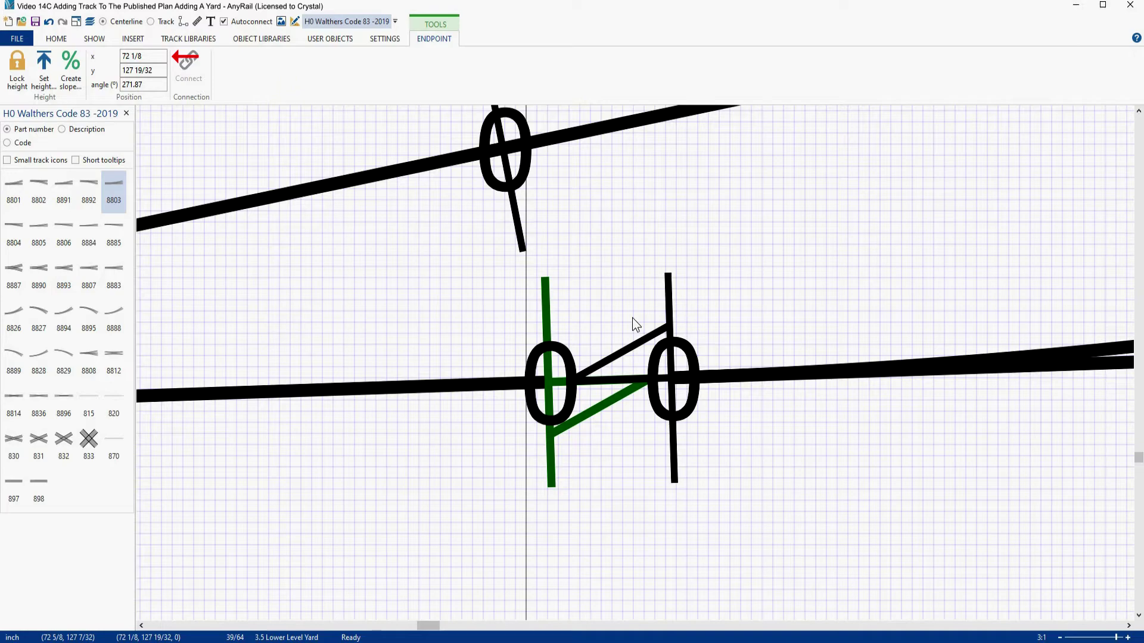
scroll(631, 342, "down", 10)
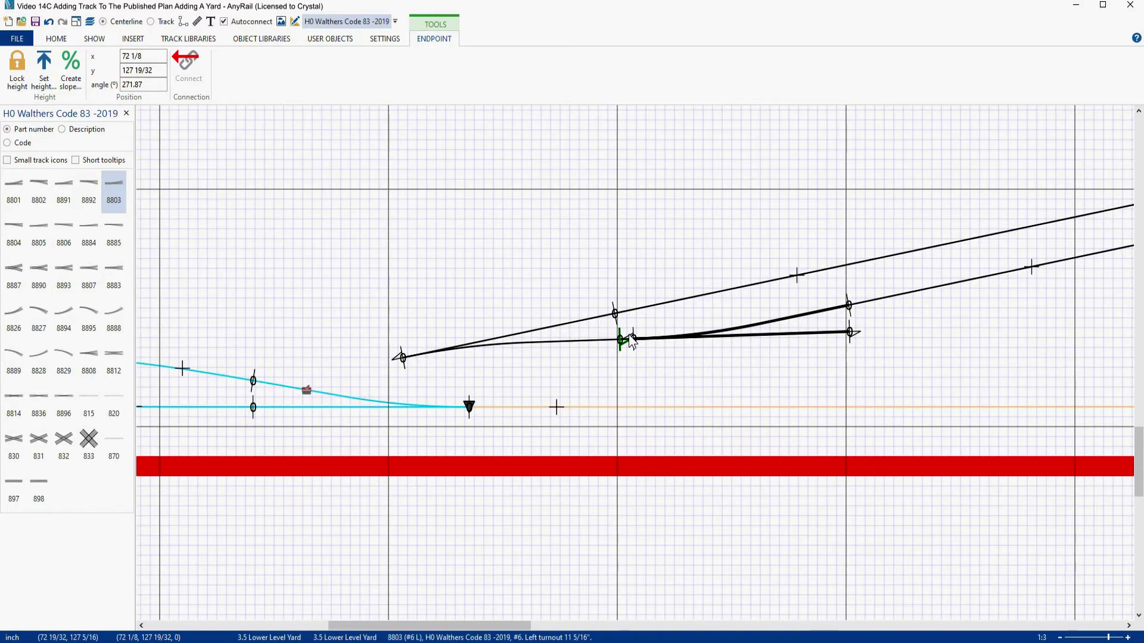
Place a part 815 straight flex above the yard, cut it near its left end, and separate the short piece
left_click(91, 404)
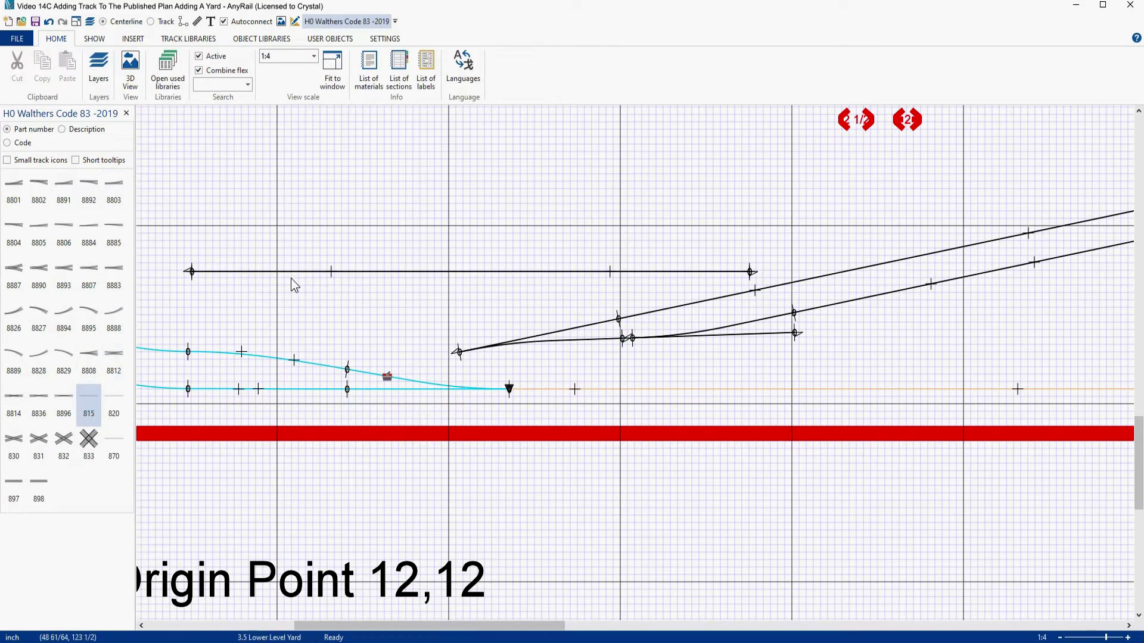
left_click_drag(291, 273, 570, 182)
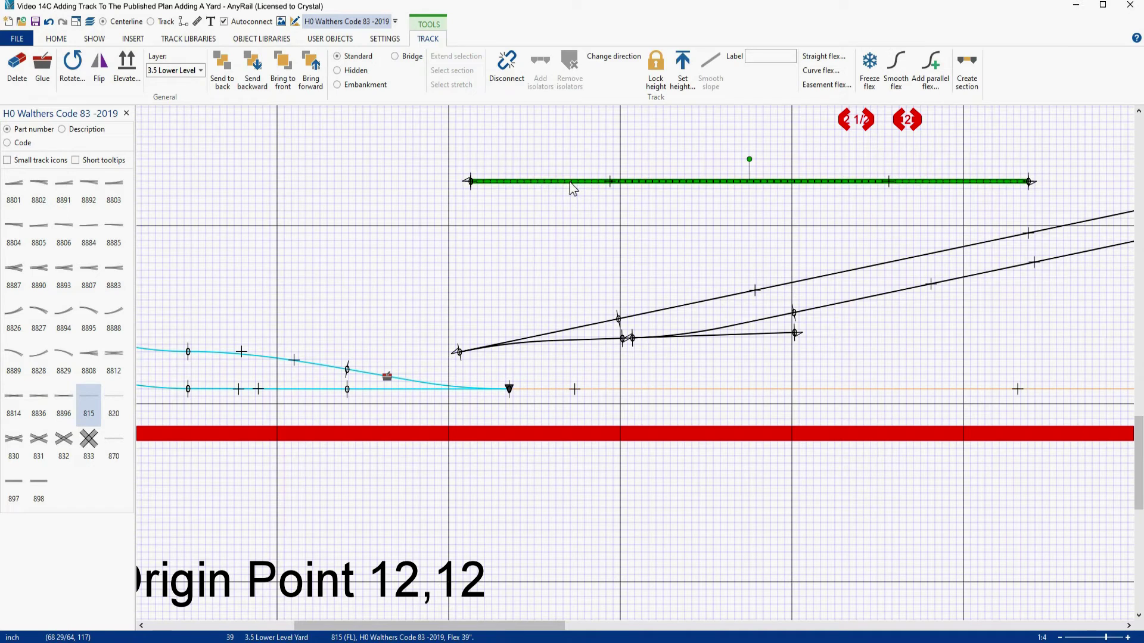
right_click(507, 186)
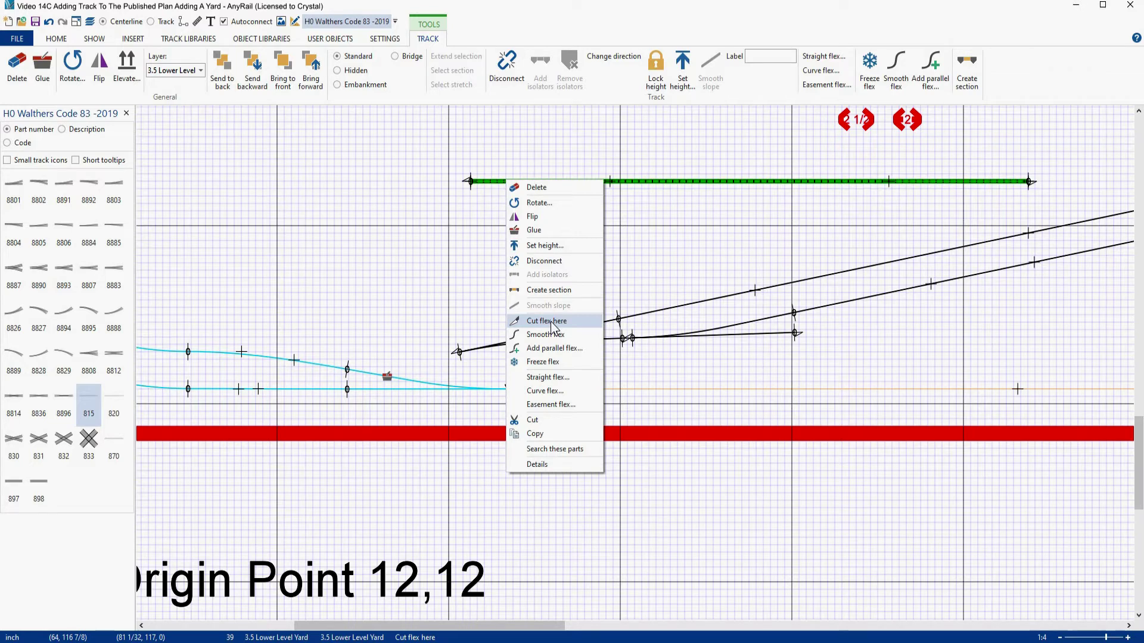
left_click(551, 322)
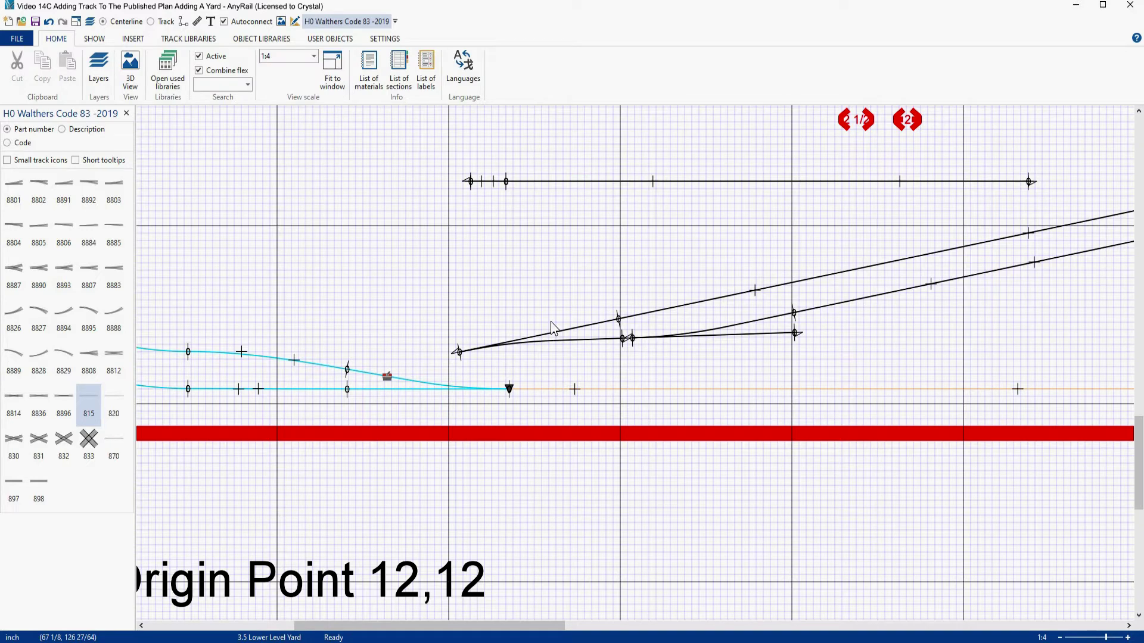
left_click(505, 181)
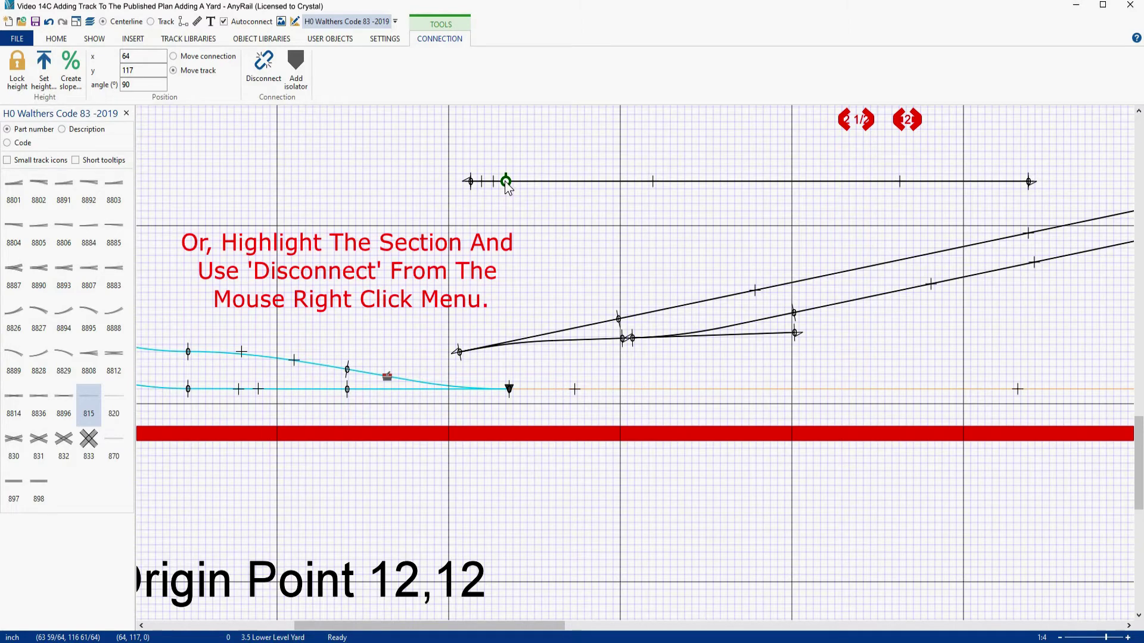
key("Escape")
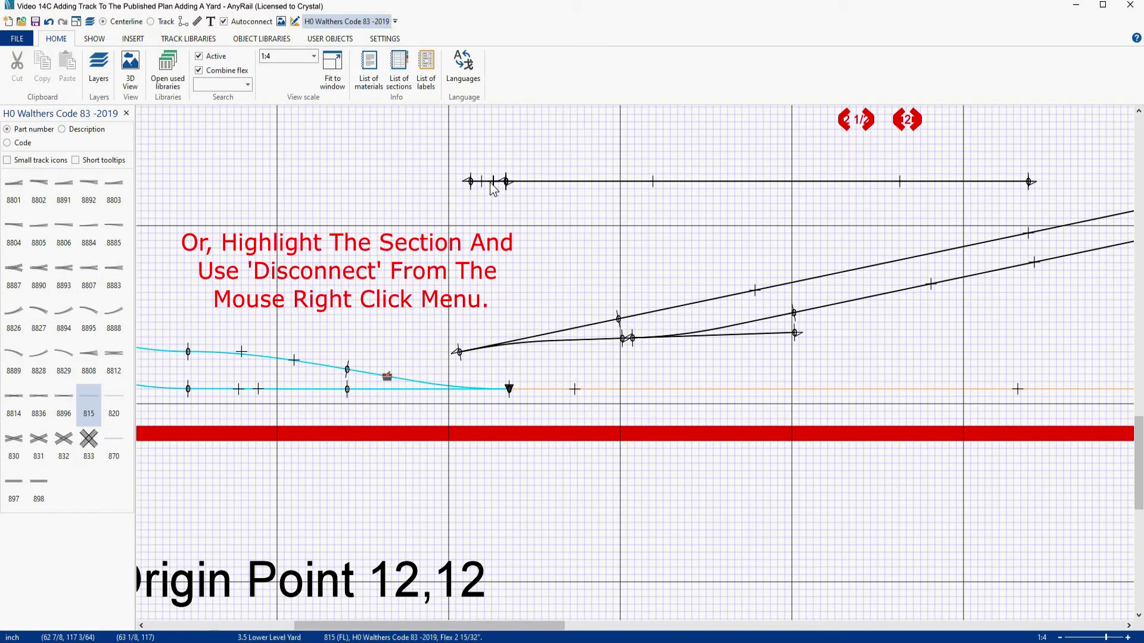
left_click_drag(489, 184, 488, 253)
Reset the short cut flex piece to a straight 23/32-inch length
right_click(486, 248)
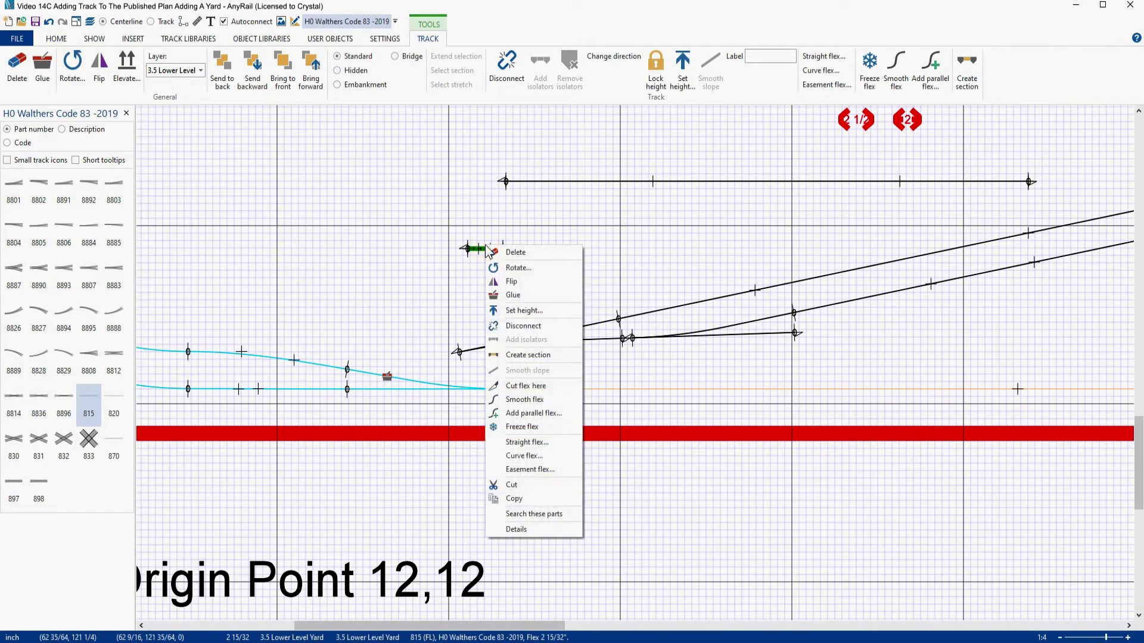
left_click(526, 442)
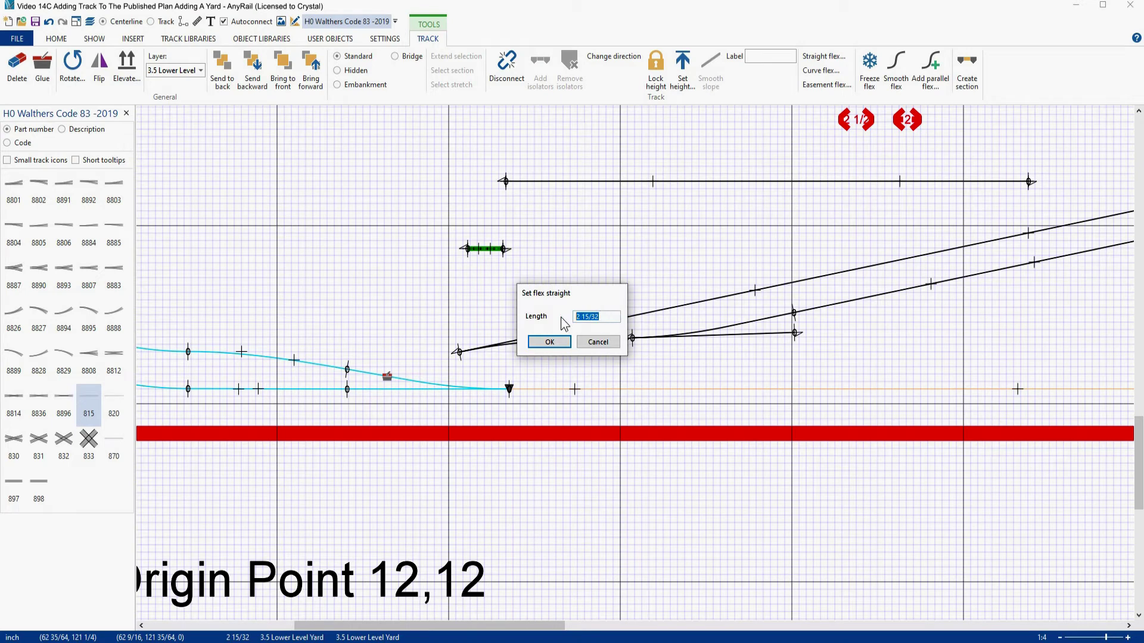
type("23")
left_click(549, 341)
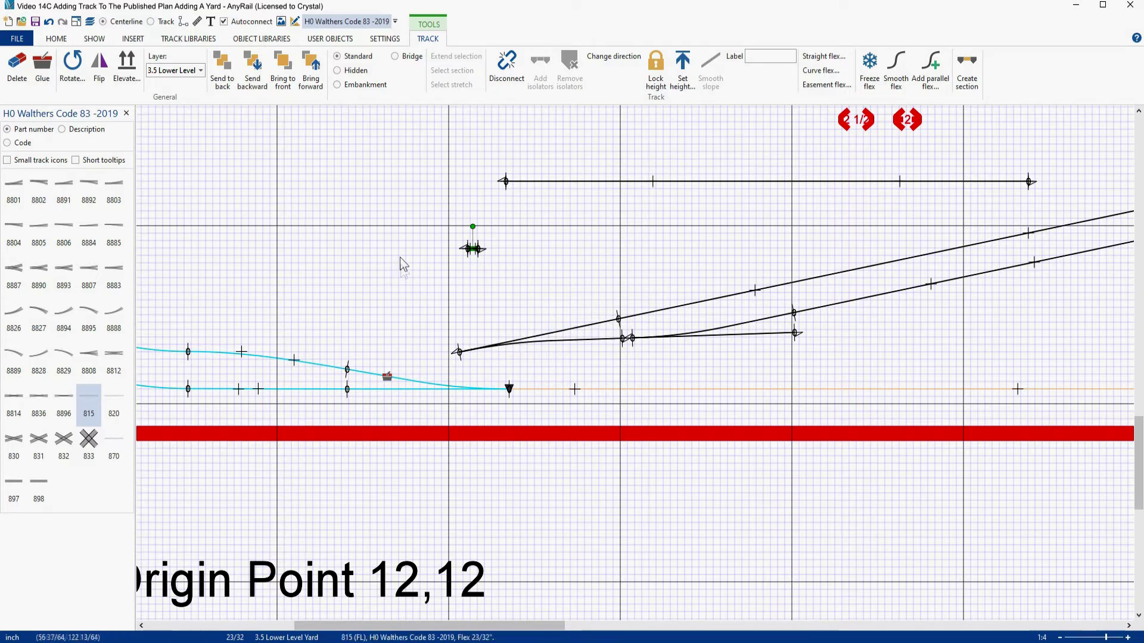
left_click(480, 279)
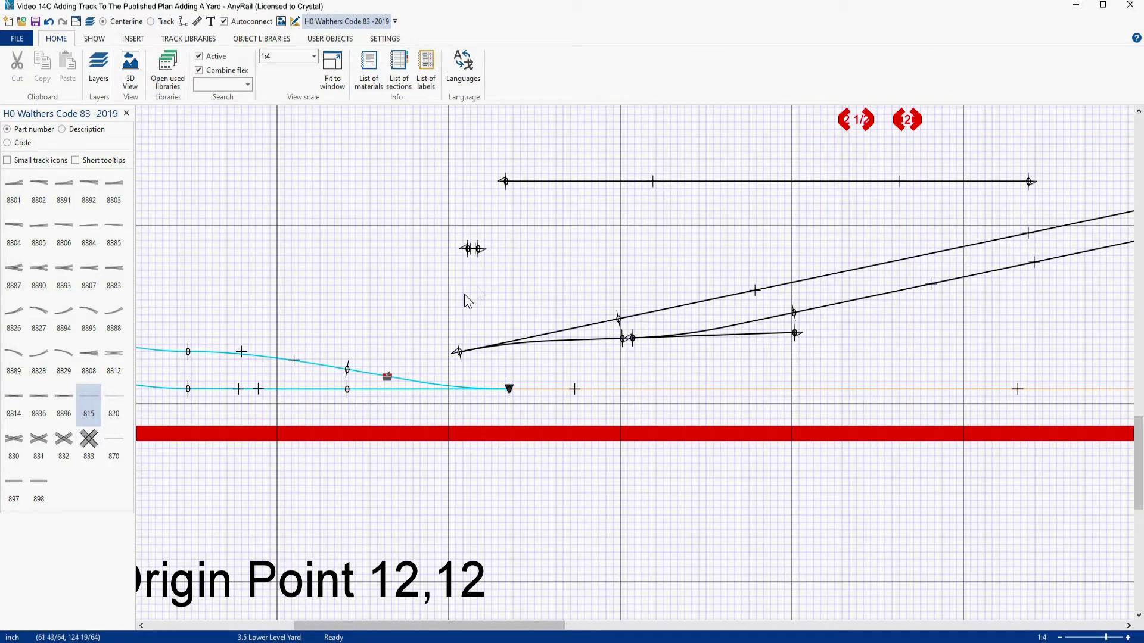
left_click_drag(432, 227, 535, 284)
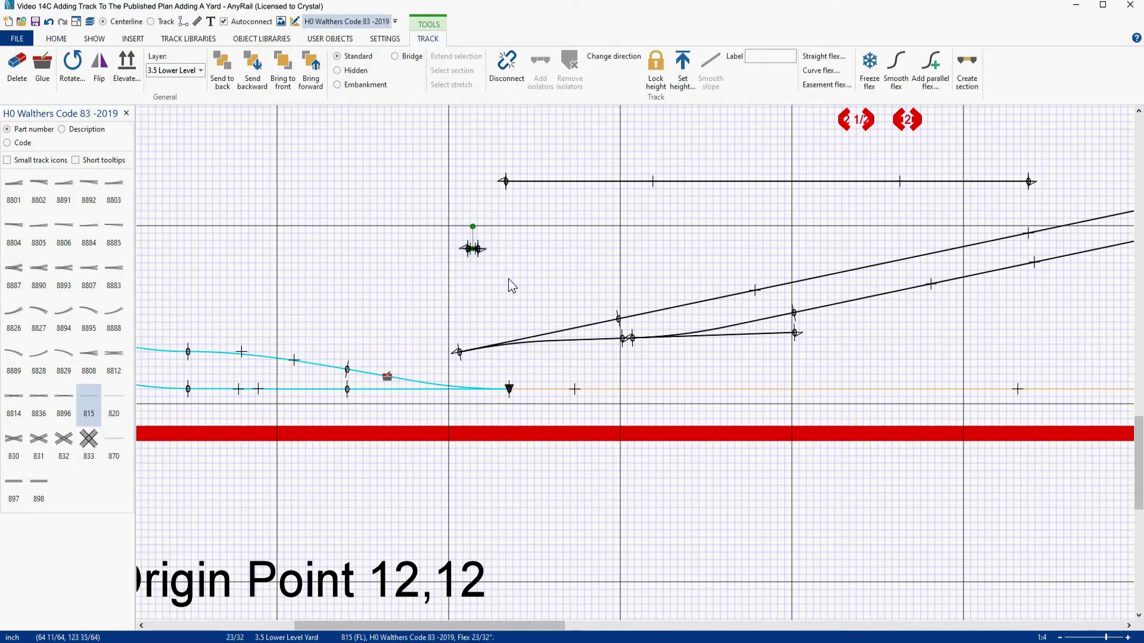
left_click(483, 265)
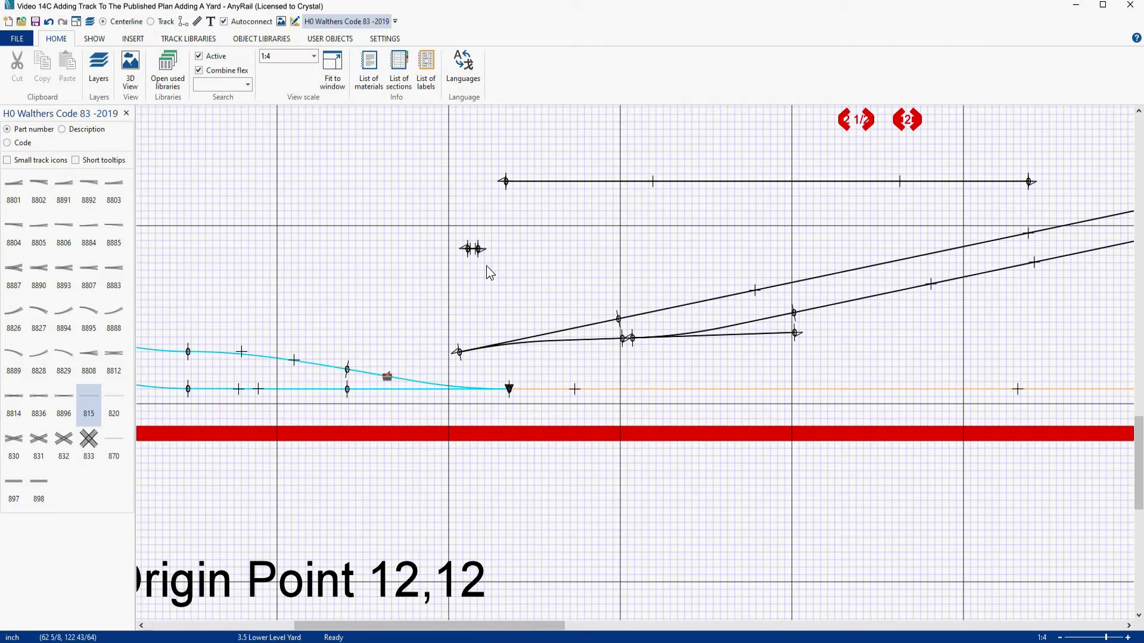
scroll(475, 247, "up", 4)
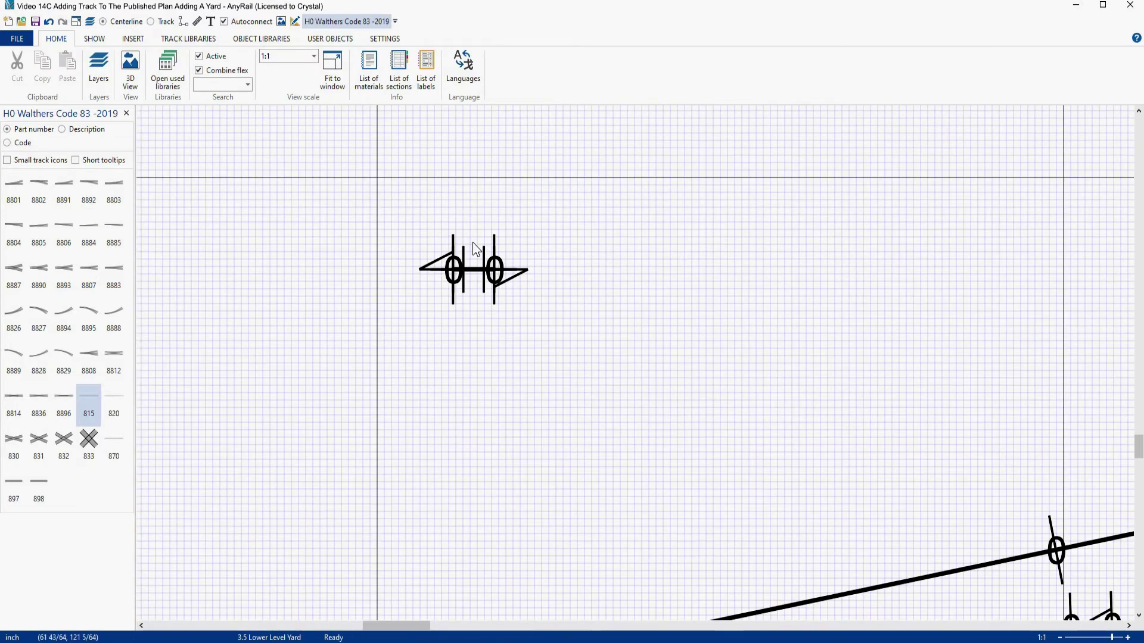
scroll(475, 248, "up", 1)
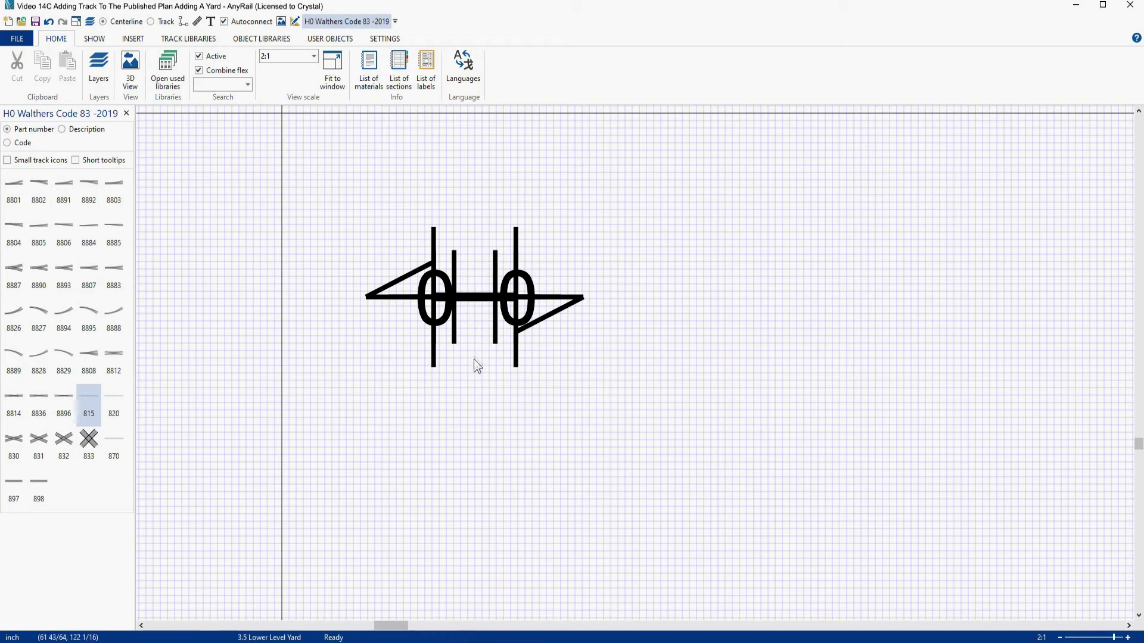
left_click(475, 328)
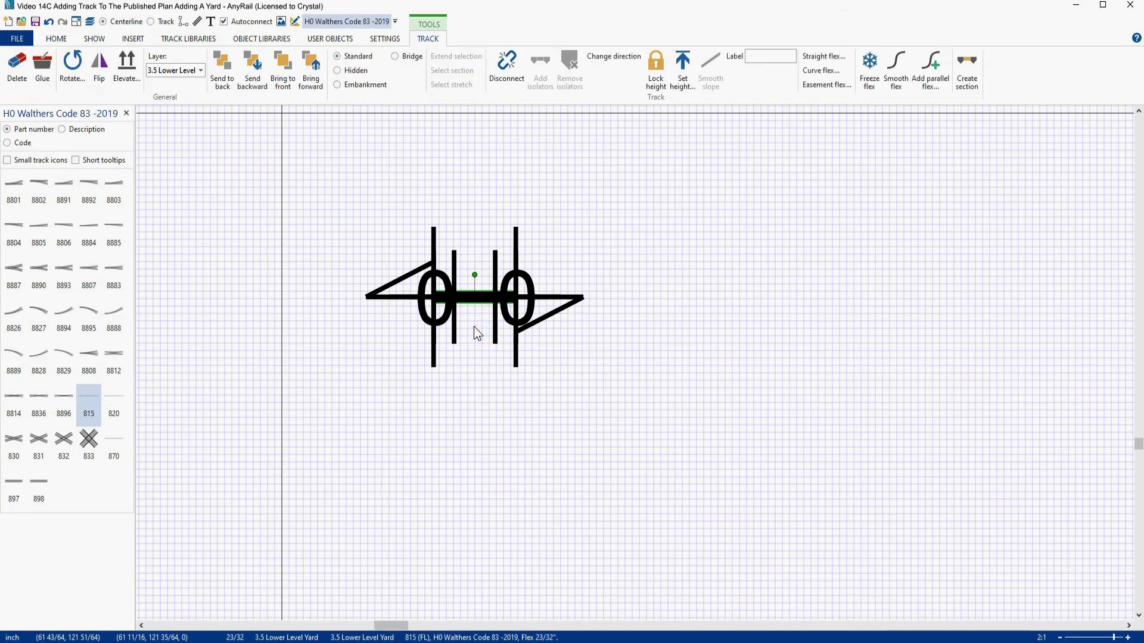
left_click(491, 426)
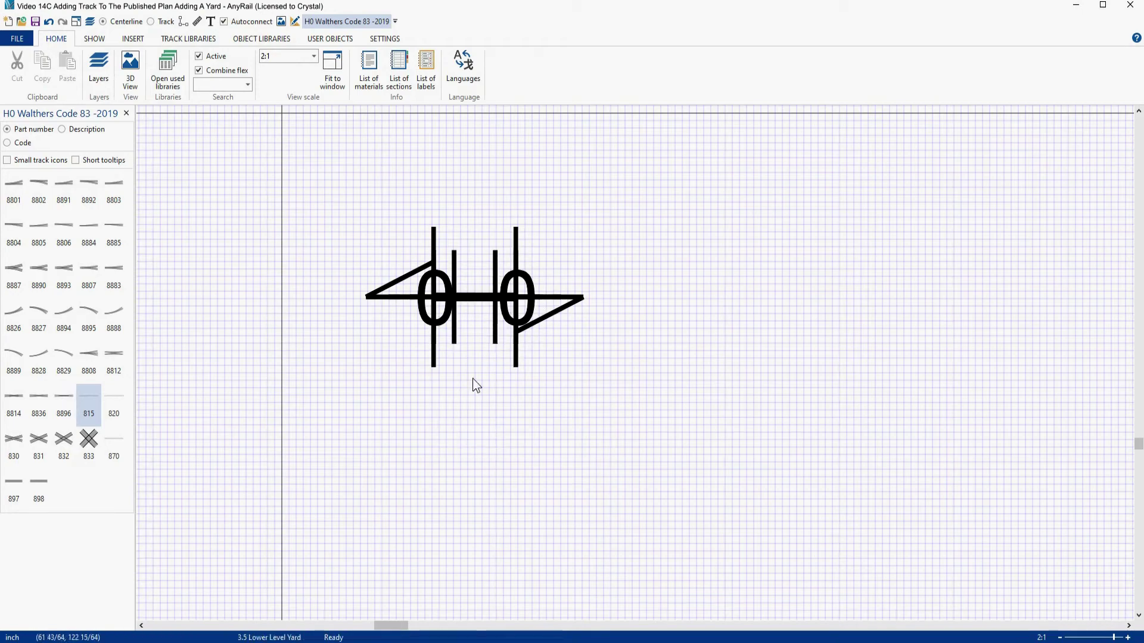
left_click(476, 326)
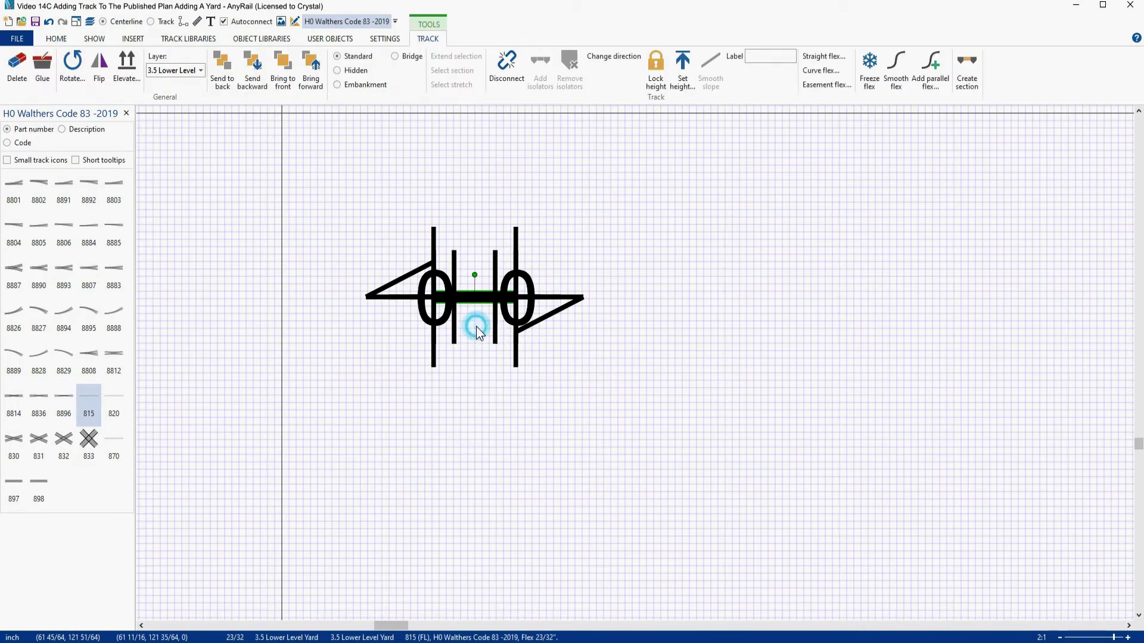
scroll(476, 328, "down", 5)
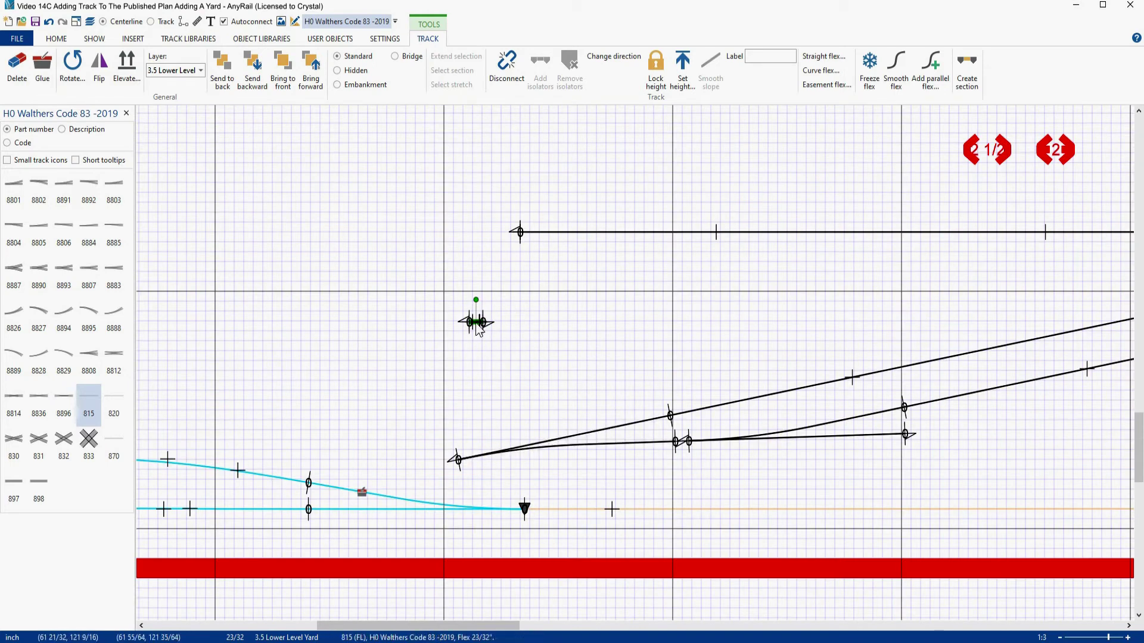
mouse_move(472, 324)
left_mouse_down()
mouse_move(668, 484)
mouse_move(478, 334)
left_mouse_up()
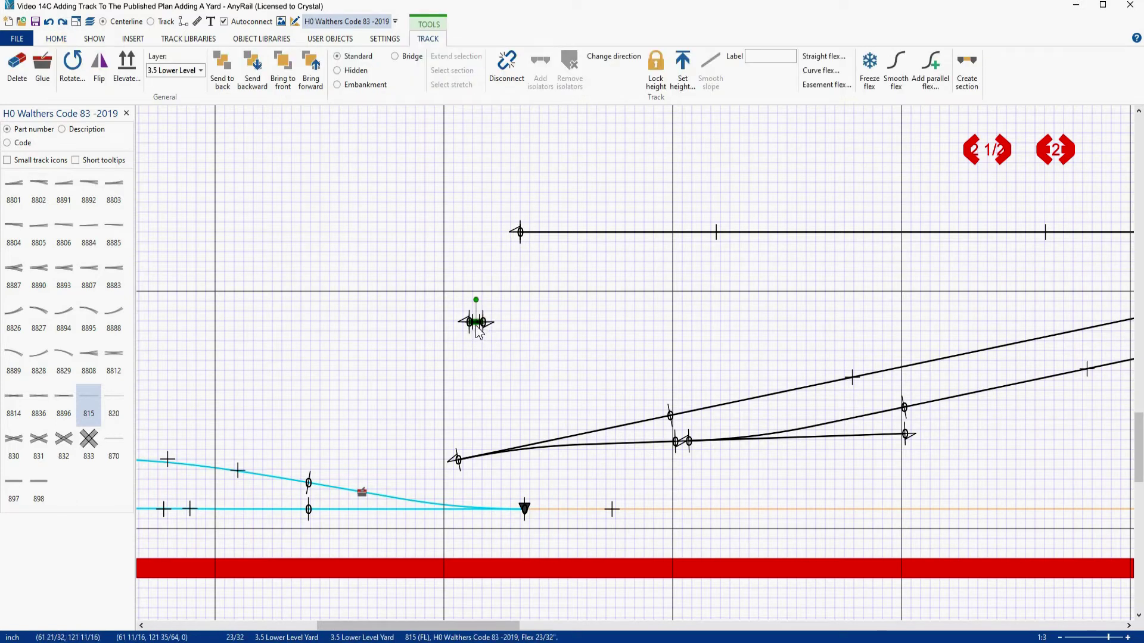
left_click_drag(478, 331, 701, 452)
Slide the right turnout aside and join the short flex and lower-left turnout into the gap
scroll(702, 453, "up", 5)
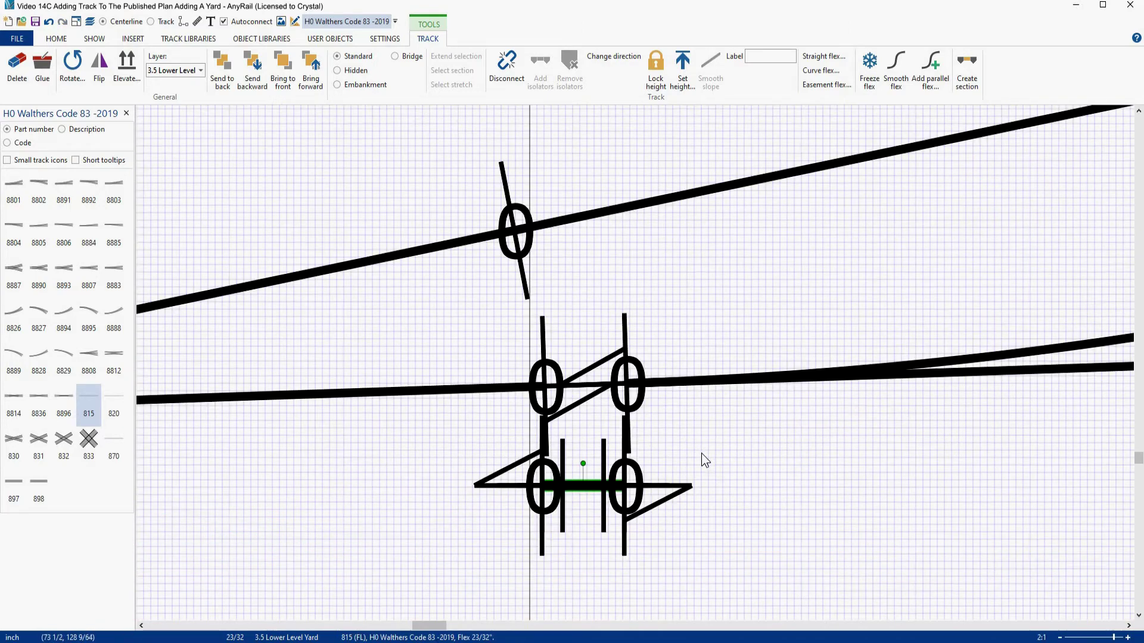
left_click(663, 346)
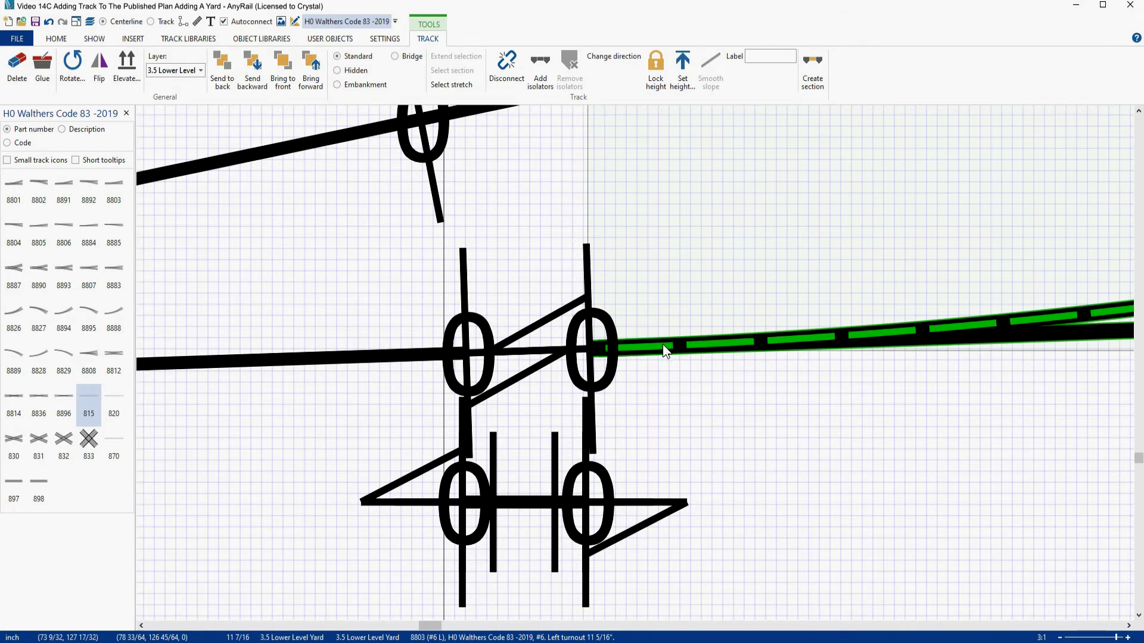
left_click_drag(662, 344, 805, 346)
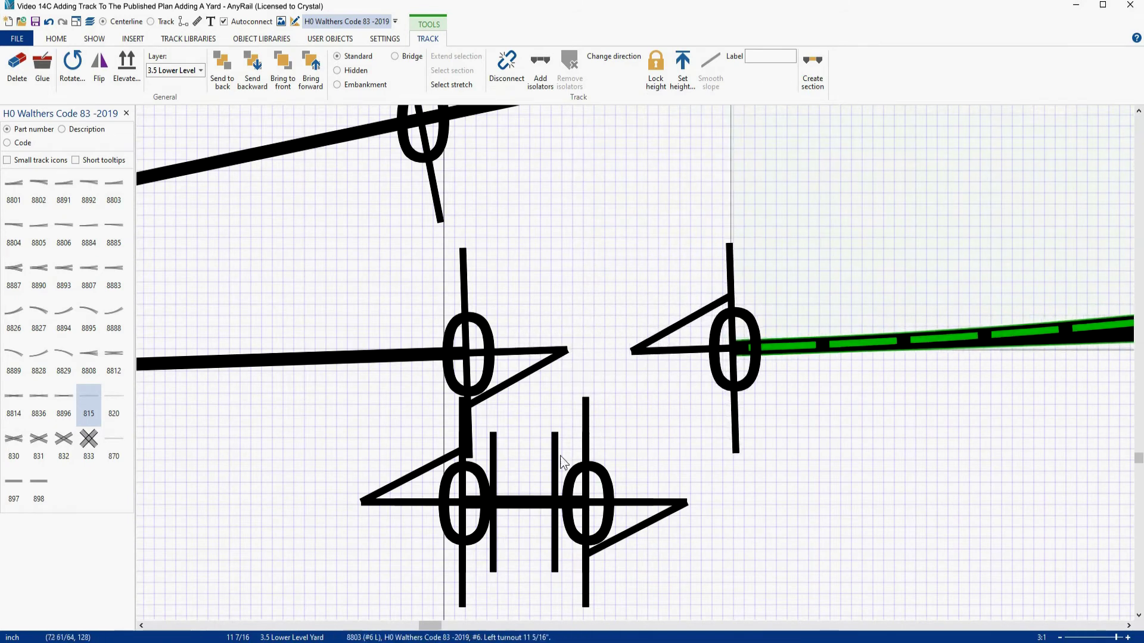
left_click_drag(527, 508, 535, 492)
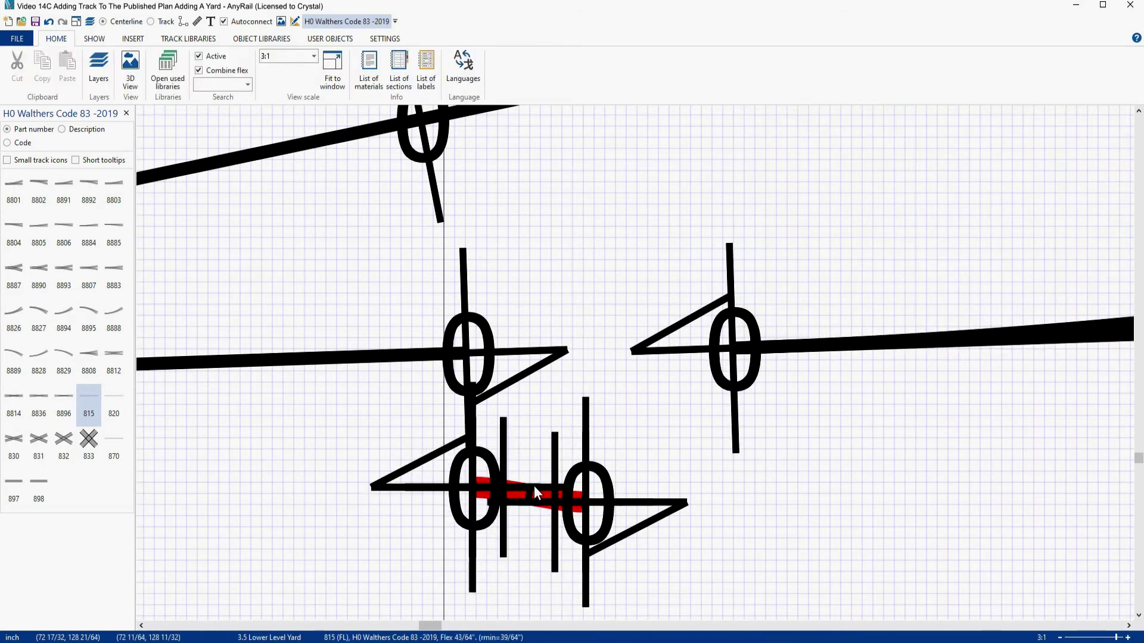
left_click_drag(534, 486, 534, 493)
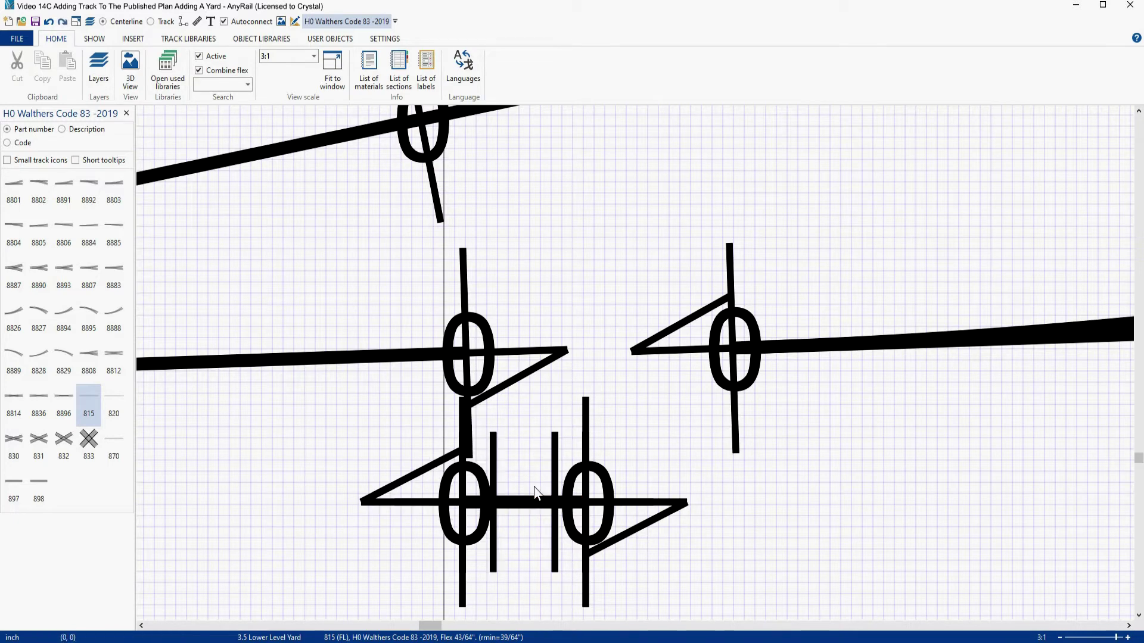
Move the lower flex and turnouts up in line with the middle track
left_click(530, 512)
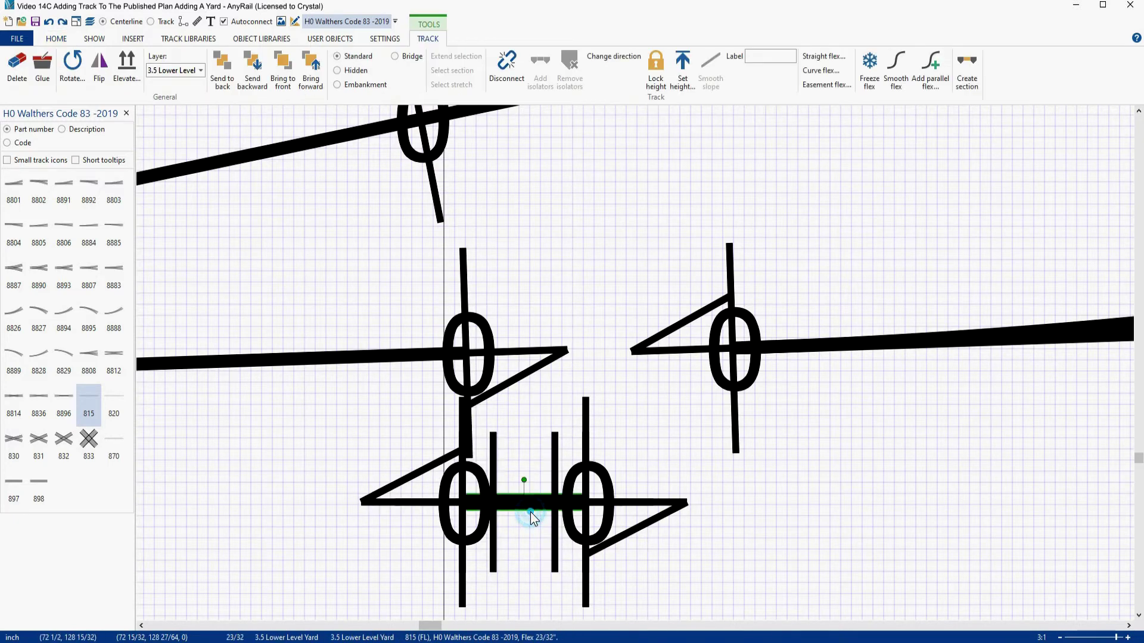
left_click_drag(530, 512, 535, 361)
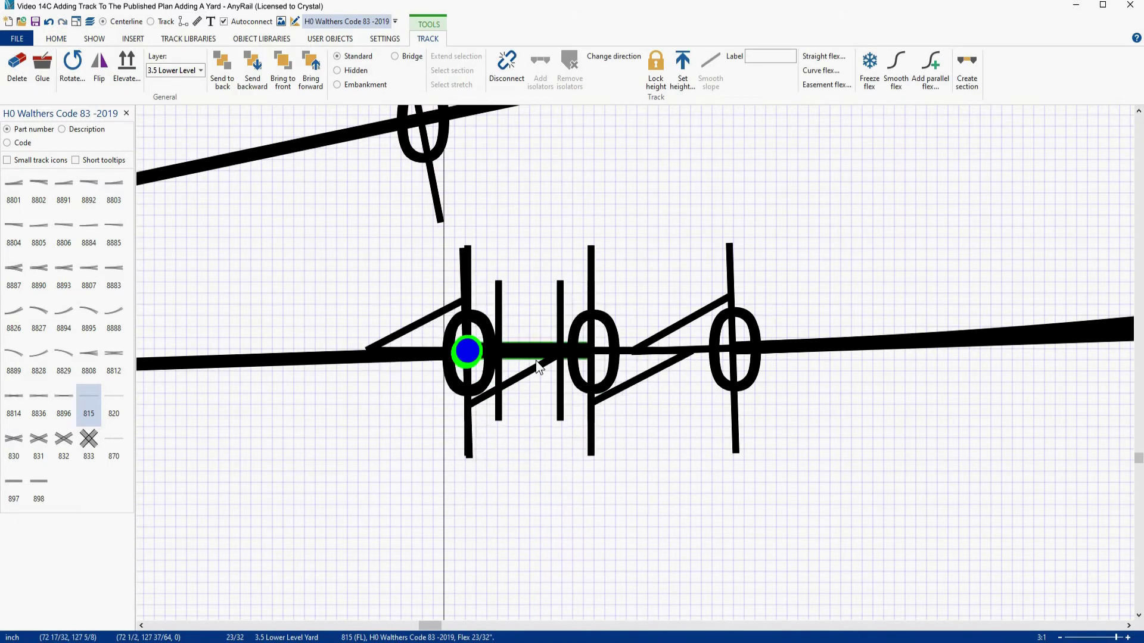
left_click(535, 361)
Move the right-hand flex and turnout left to join the middle turnout
left_click(792, 356)
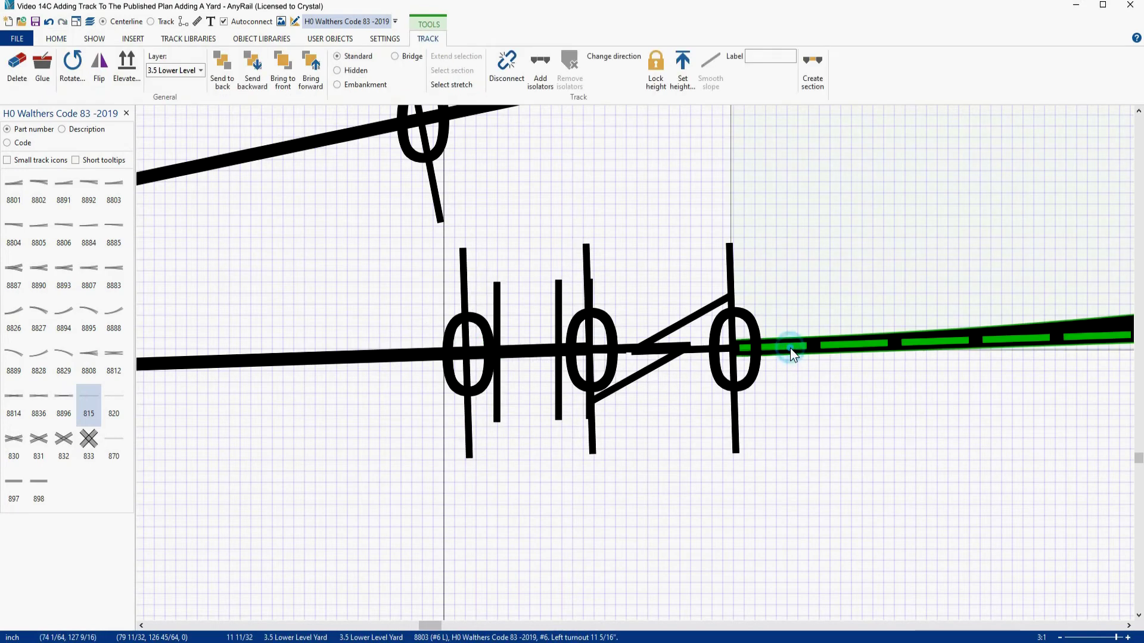
left_click_drag(788, 352, 645, 352)
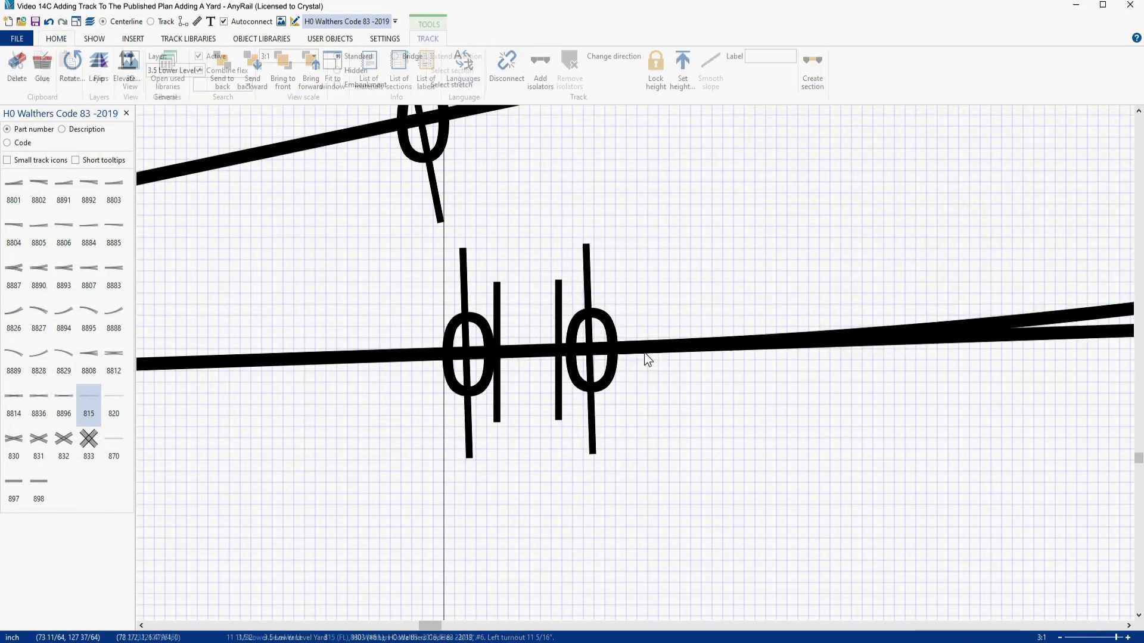
left_click(644, 353)
scroll(649, 343, "down", 10)
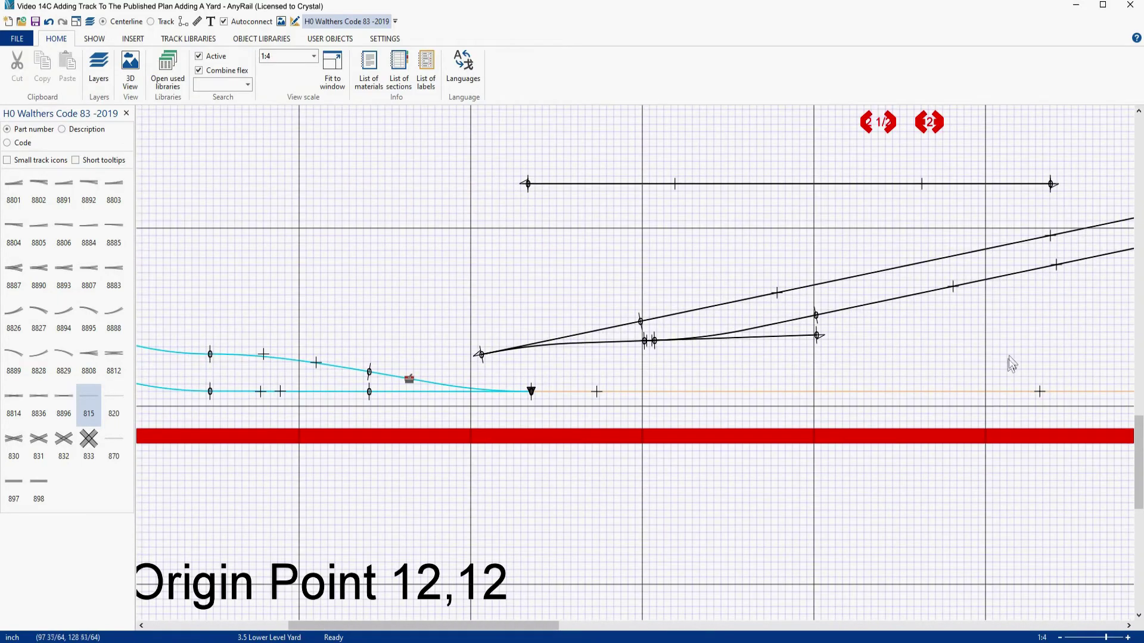
Position the 2-inch ruler marker across the two diagonal yard tracks, touching each track
right_click_drag(1011, 363, 377, 416)
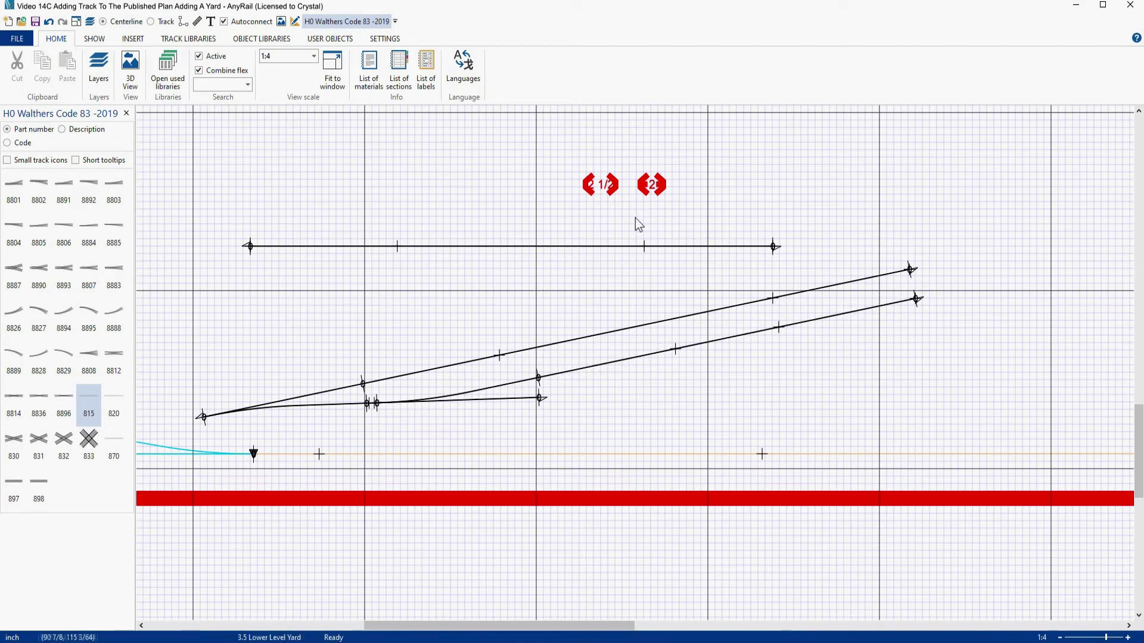
left_click(658, 190)
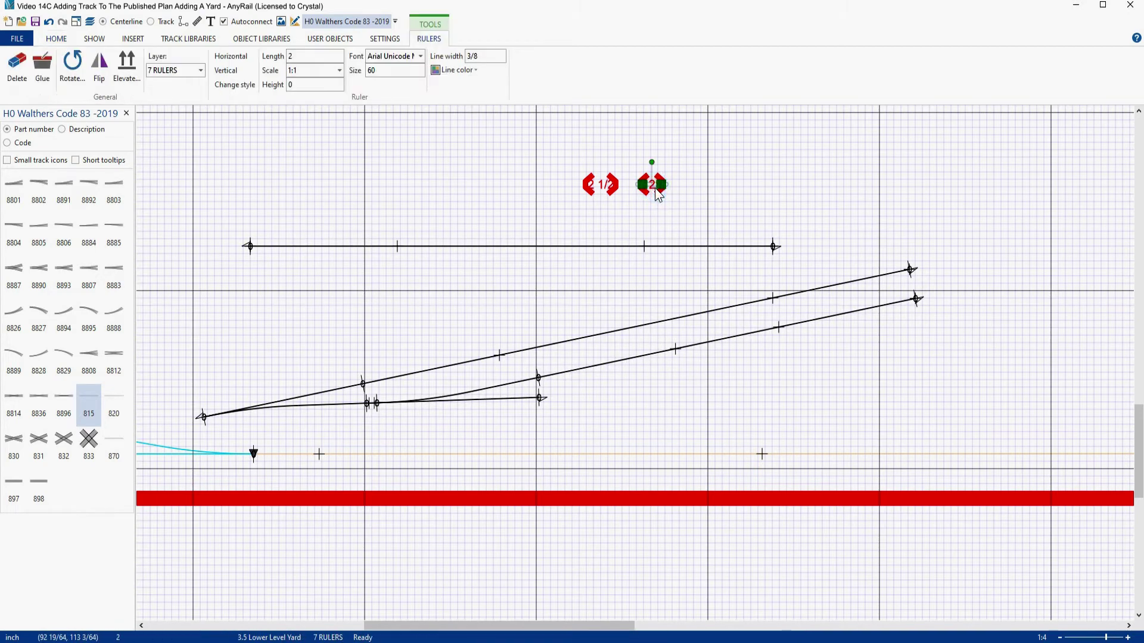
mouse_move(657, 194)
left_mouse_down()
mouse_move(659, 347)
mouse_move(677, 337)
left_mouse_up()
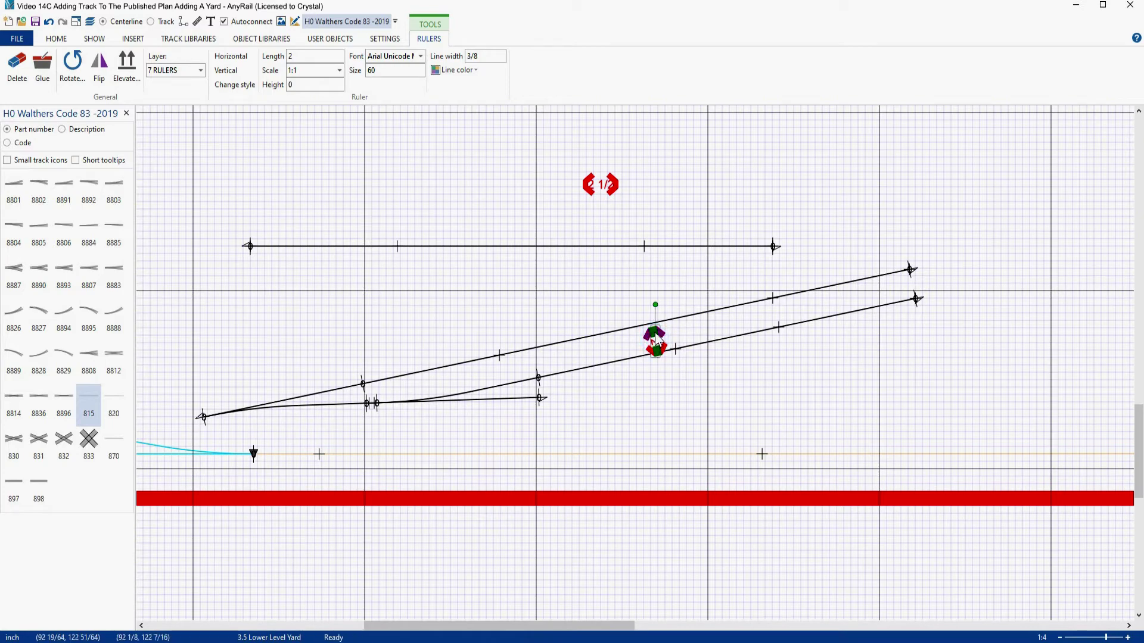
scroll(655, 334, "up", 8)
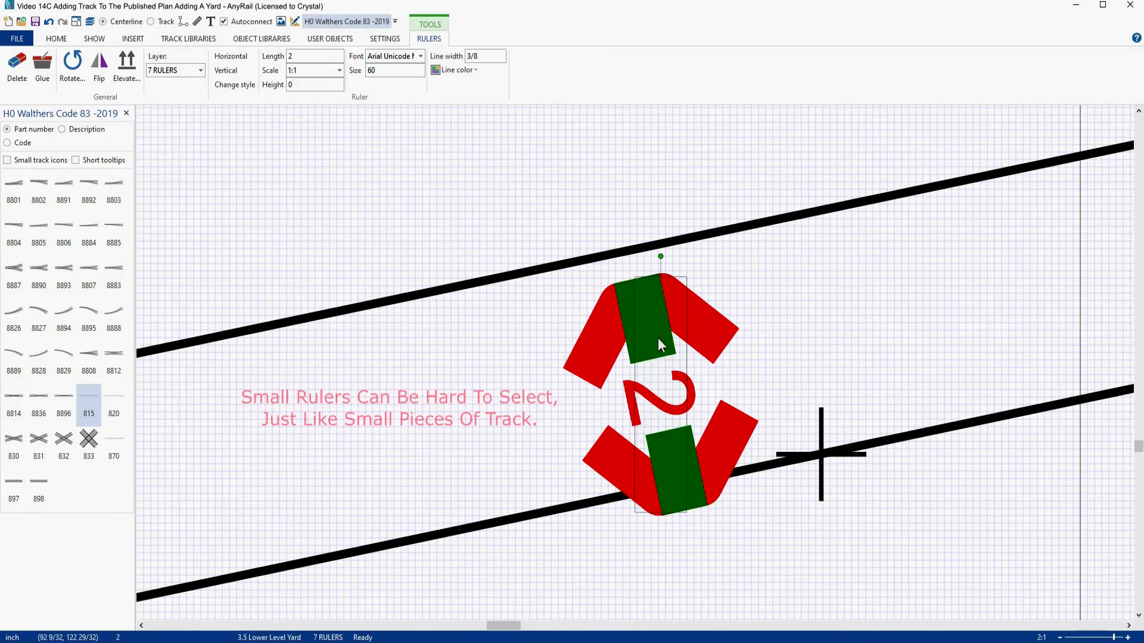
left_click(687, 377)
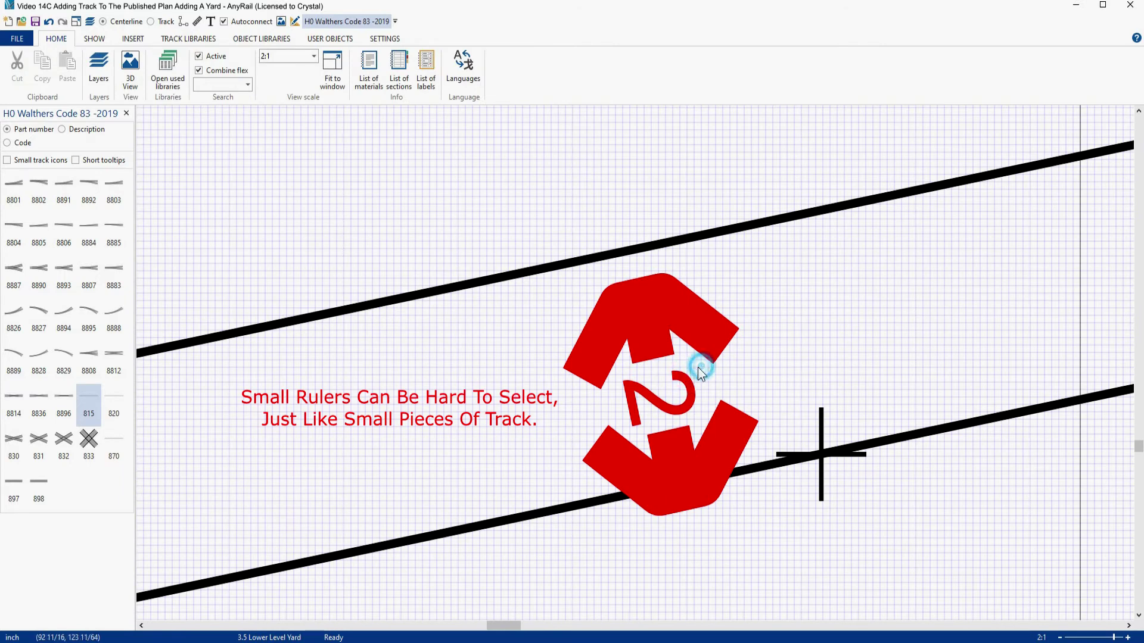
left_click(657, 370)
left_click_drag(657, 369, 653, 342)
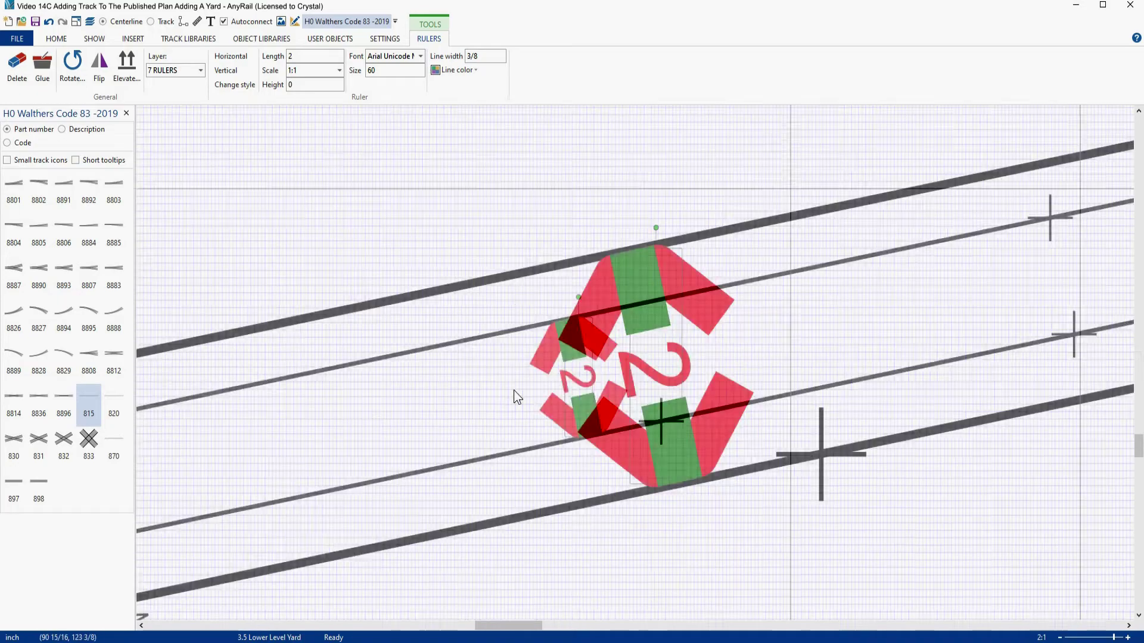
scroll(516, 397, "down", 5)
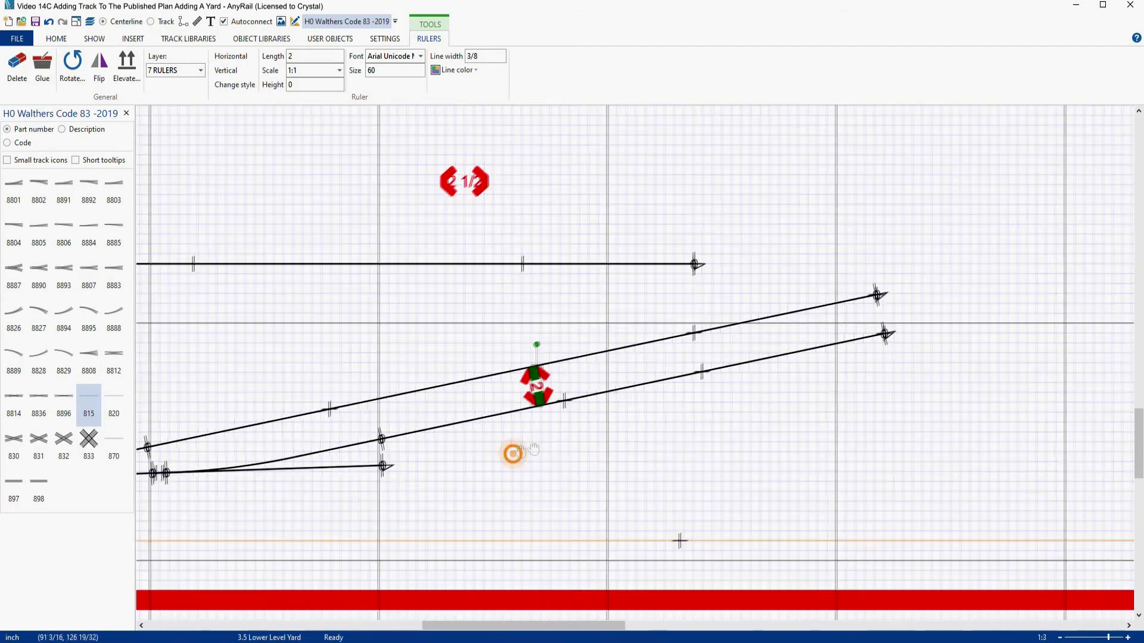
right_click_drag(510, 452, 639, 400)
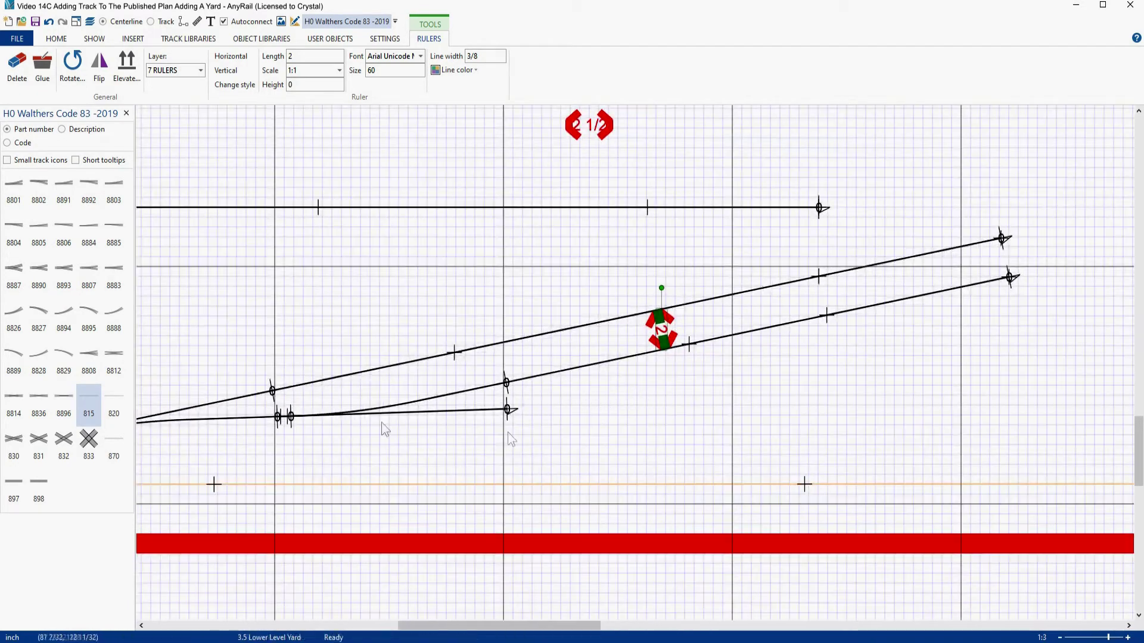
right_click(171, 132)
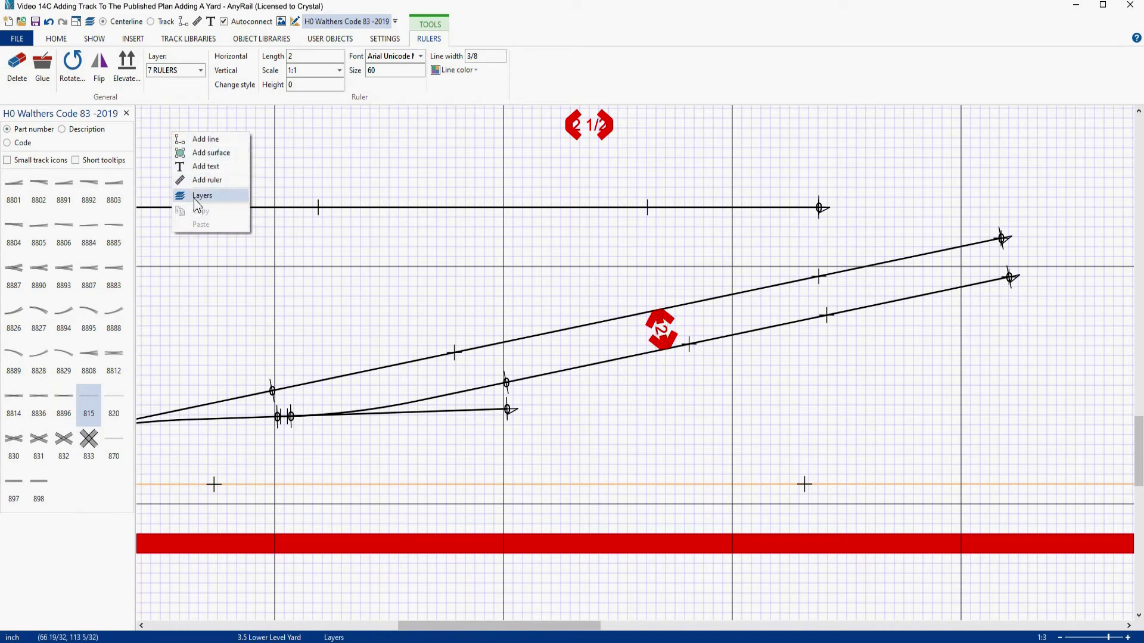
Turn on the 2.1 Main Image layer and switch track display from Centerline to Track
left_click(185, 205)
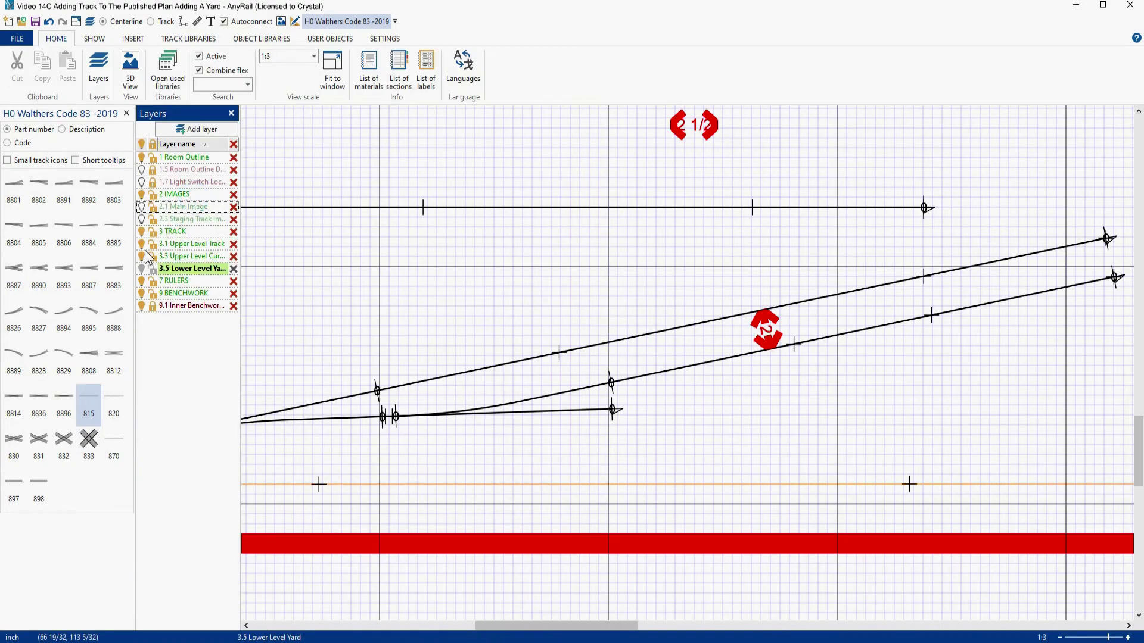
left_click(141, 207)
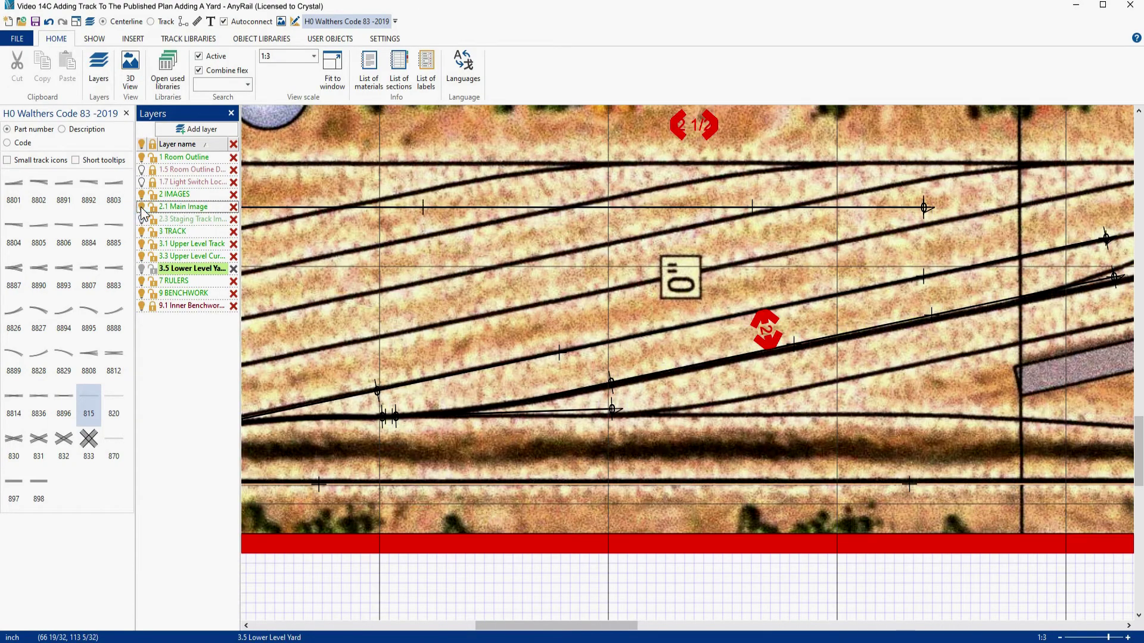
left_click(154, 22)
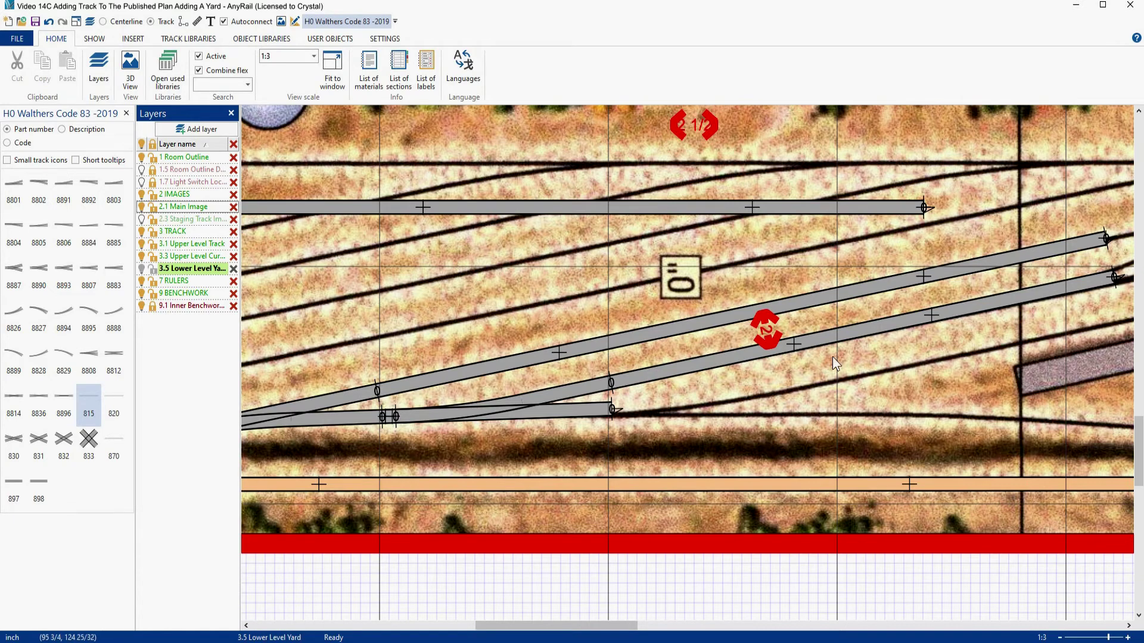
Select the upper and lower diagonal tracks to compare them against the plan image
scroll(832, 346, "up", 2)
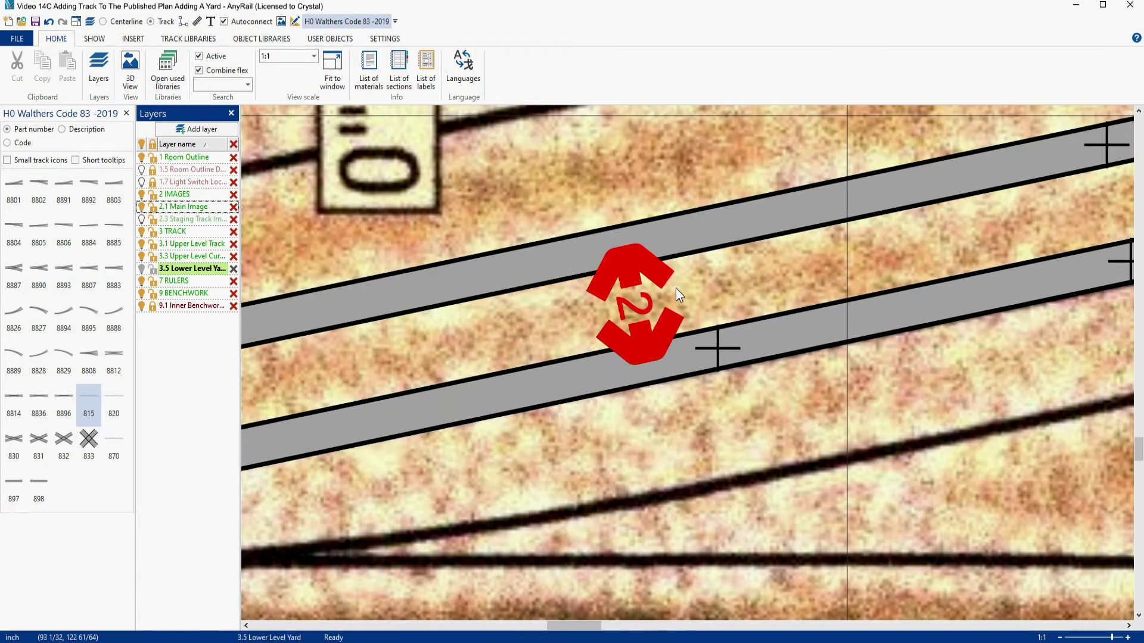
left_click(559, 343)
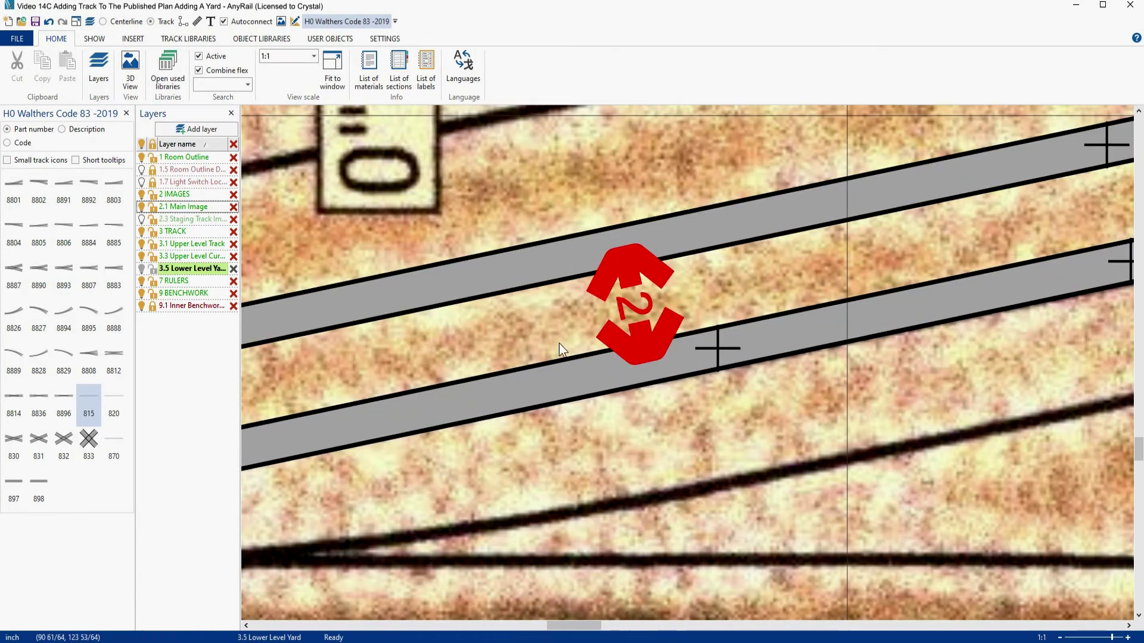
left_click(552, 283)
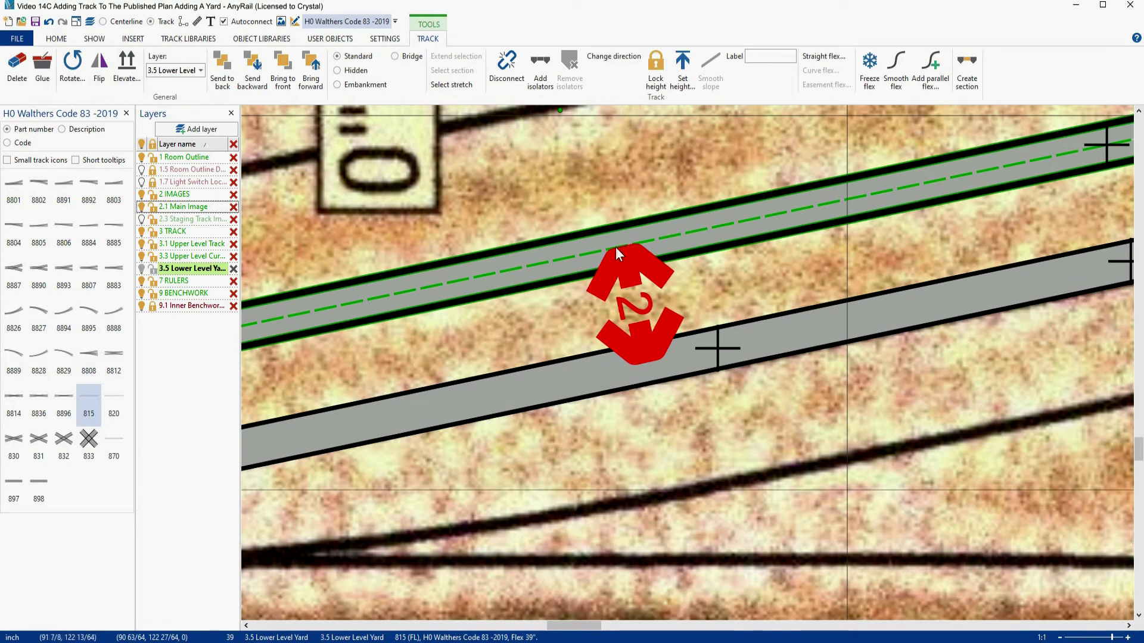
left_click(577, 399)
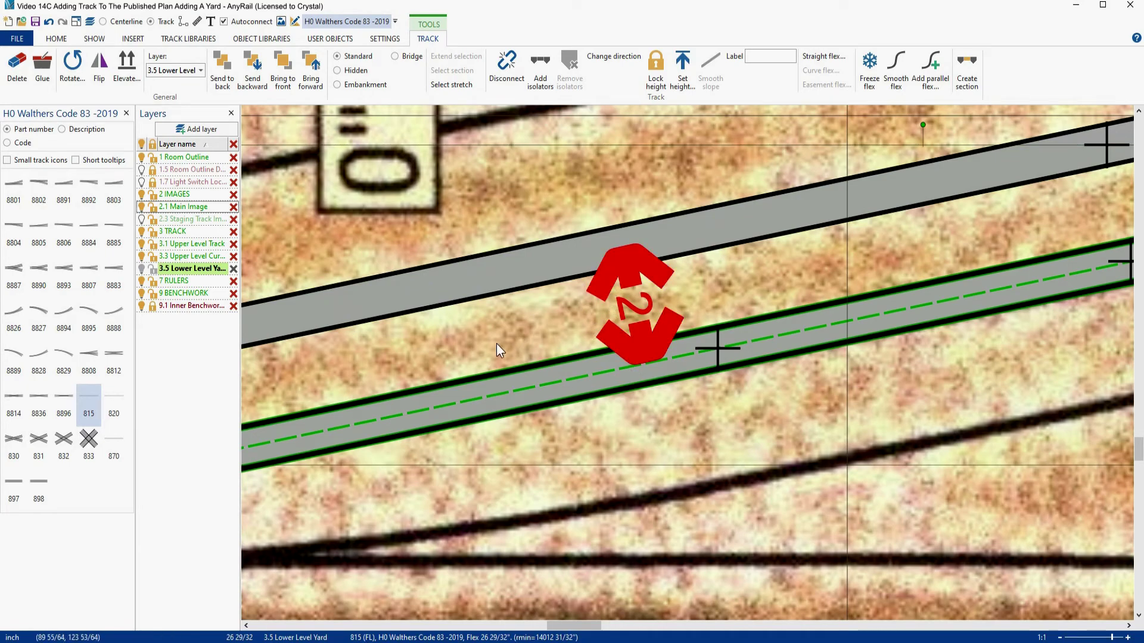
scroll(500, 337, "down", 4)
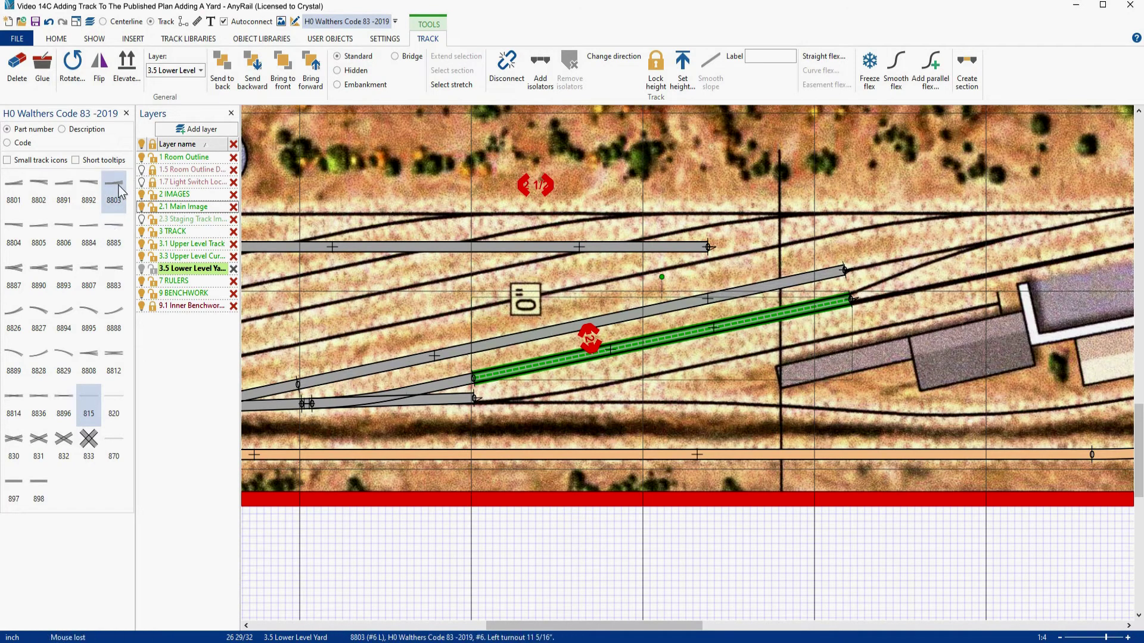
Drag an 8803 #6 left turnout into the plan and snap it onto the lower yard track
left_click_drag(119, 192, 535, 405)
right_click_drag(535, 405, 441, 452)
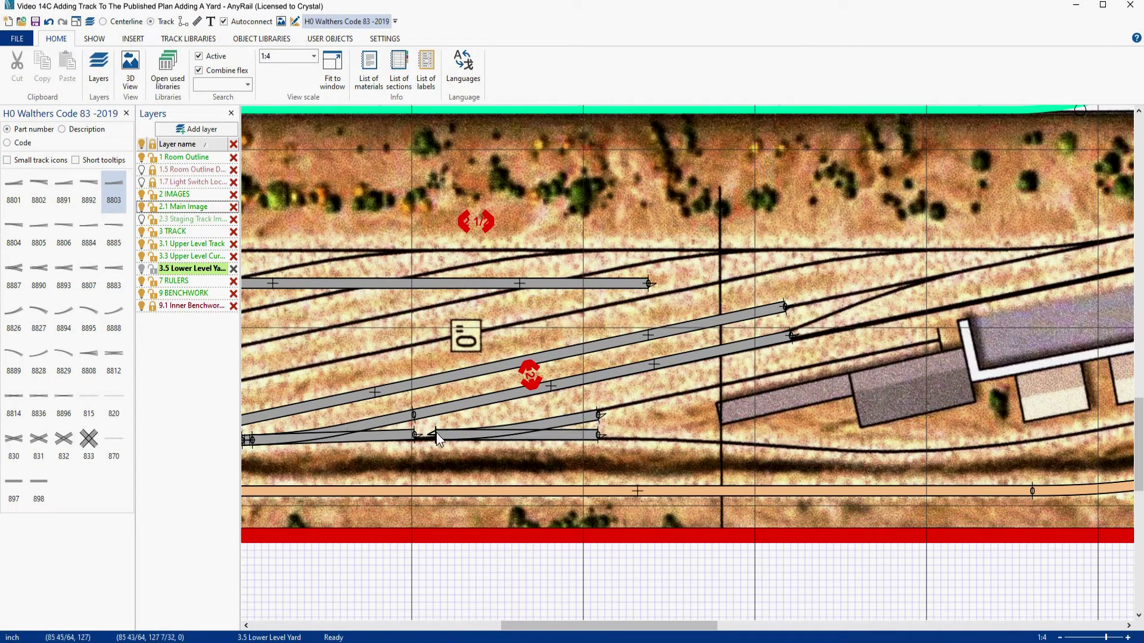
Copy the track end's 91.87° angle onto the new turnout's joint endpoint
left_click(252, 441)
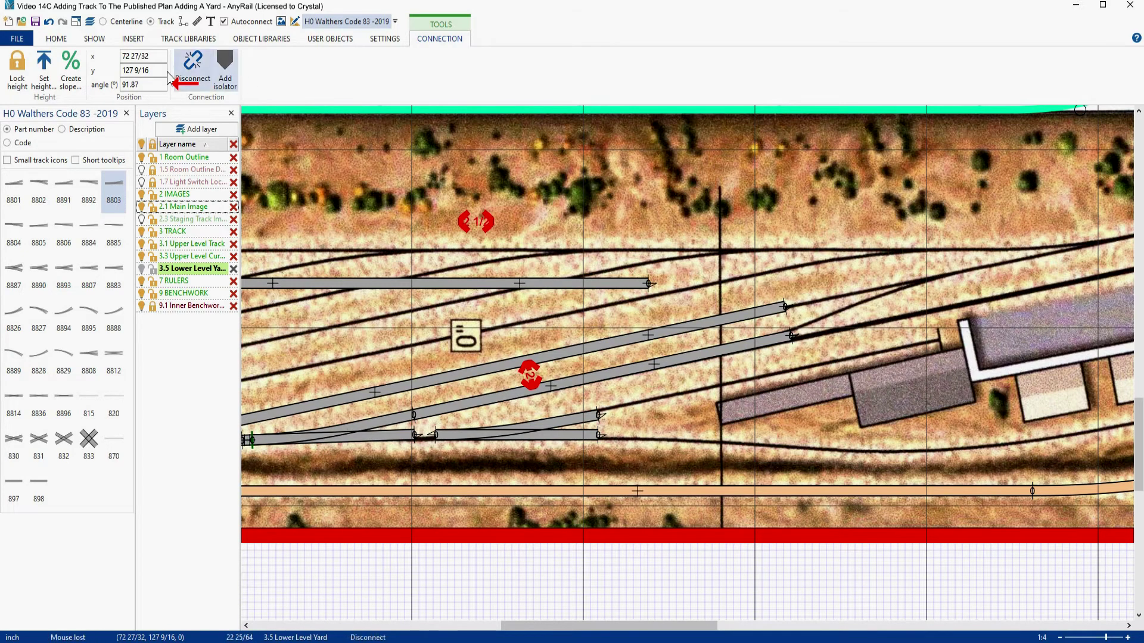
left_click(145, 86)
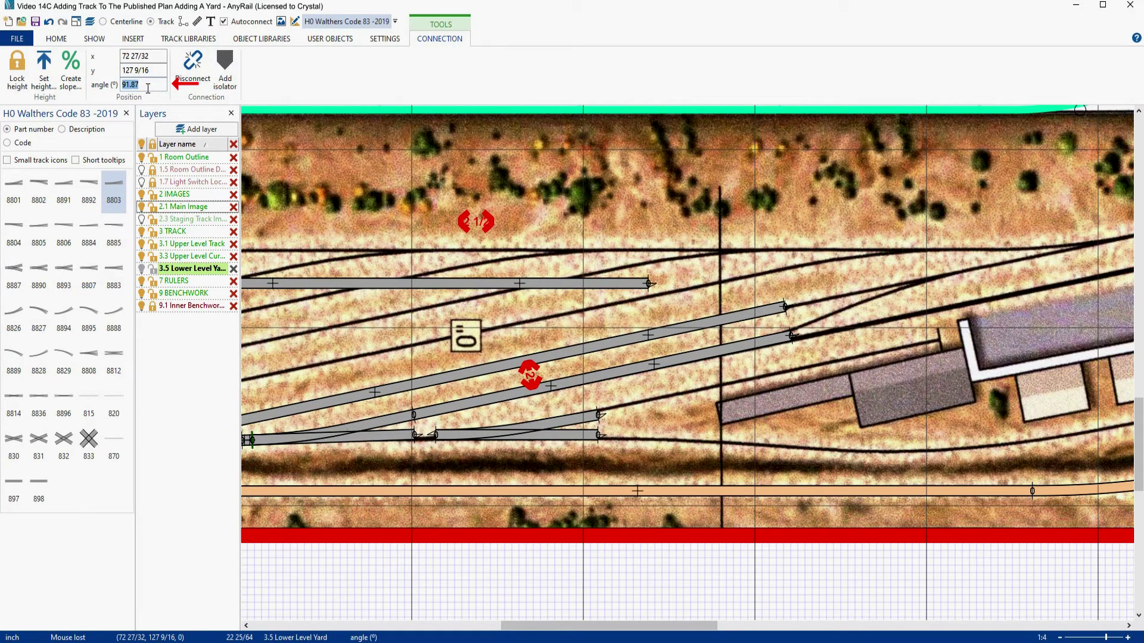
left_click(430, 432)
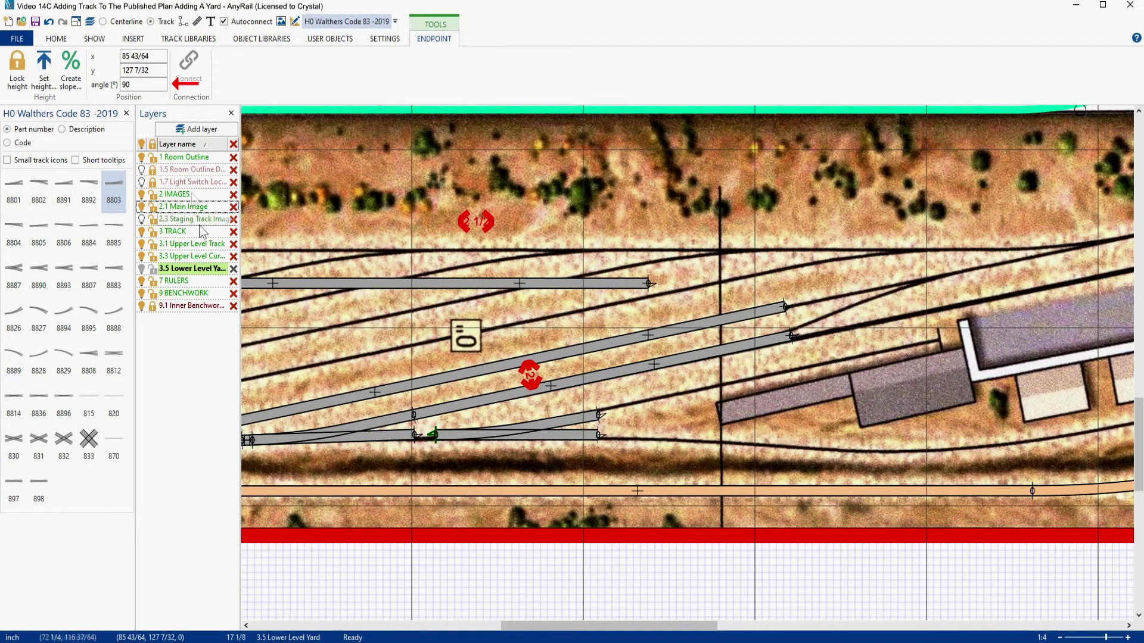
left_click(139, 87)
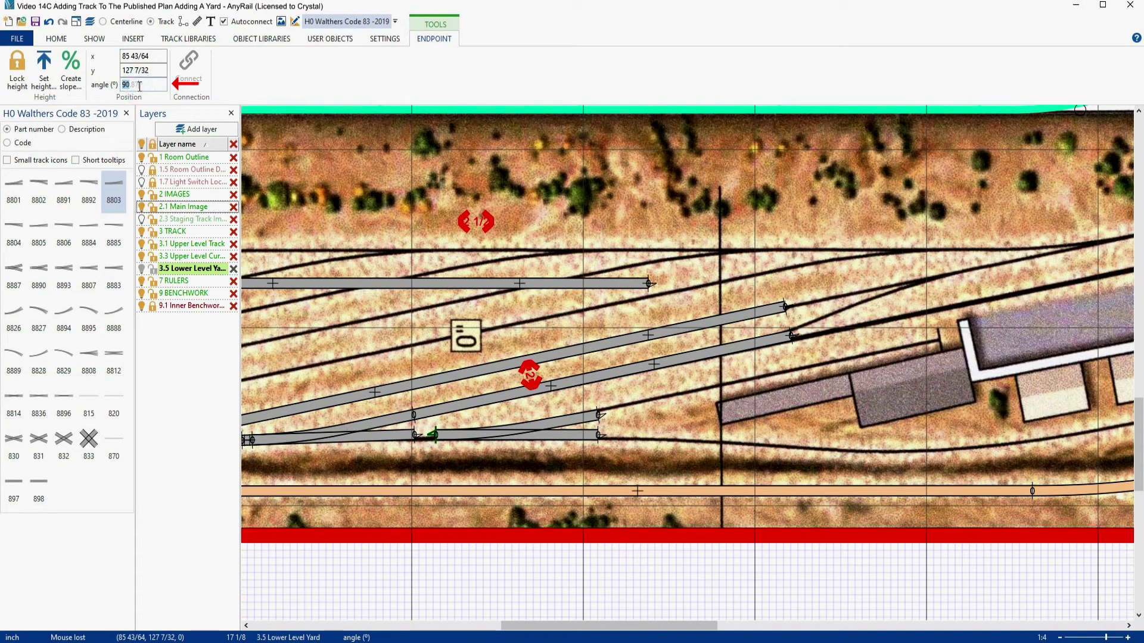
key("Return")
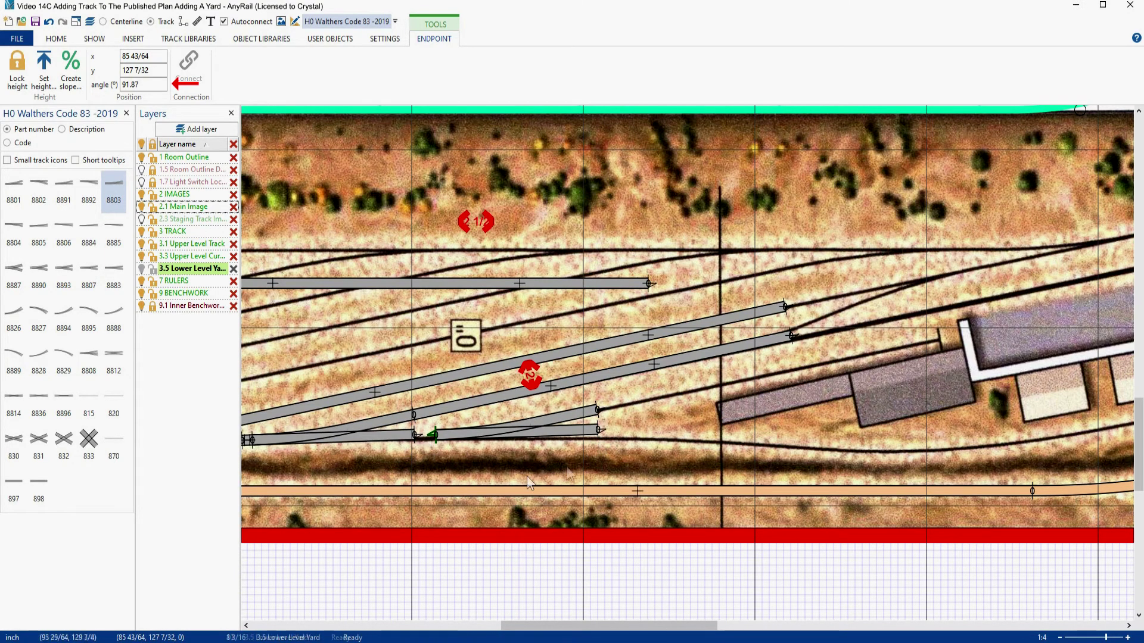
left_click(418, 437)
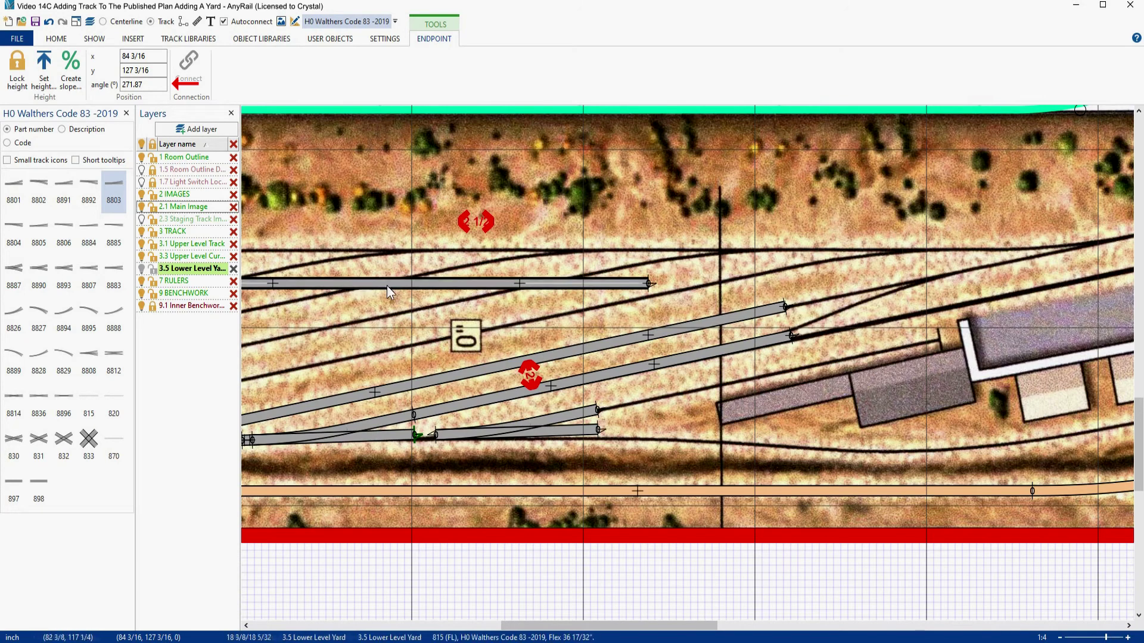
Cut the spare upper flex and lay the cut-off section into the yard from the new turnout
left_click_drag(385, 288, 613, 251)
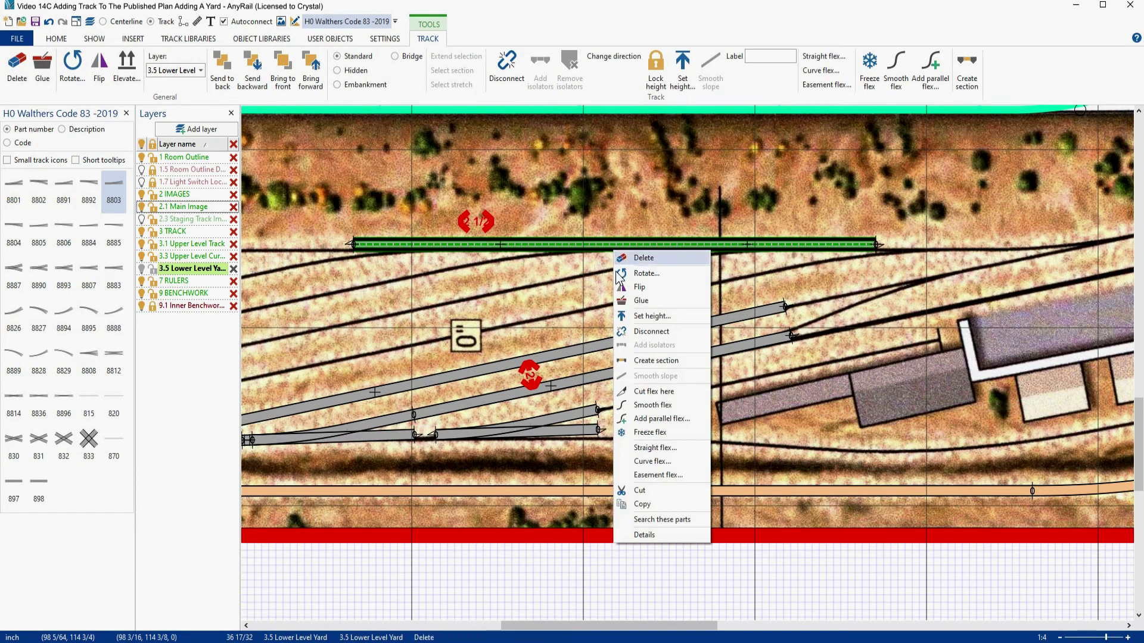
left_click(651, 391)
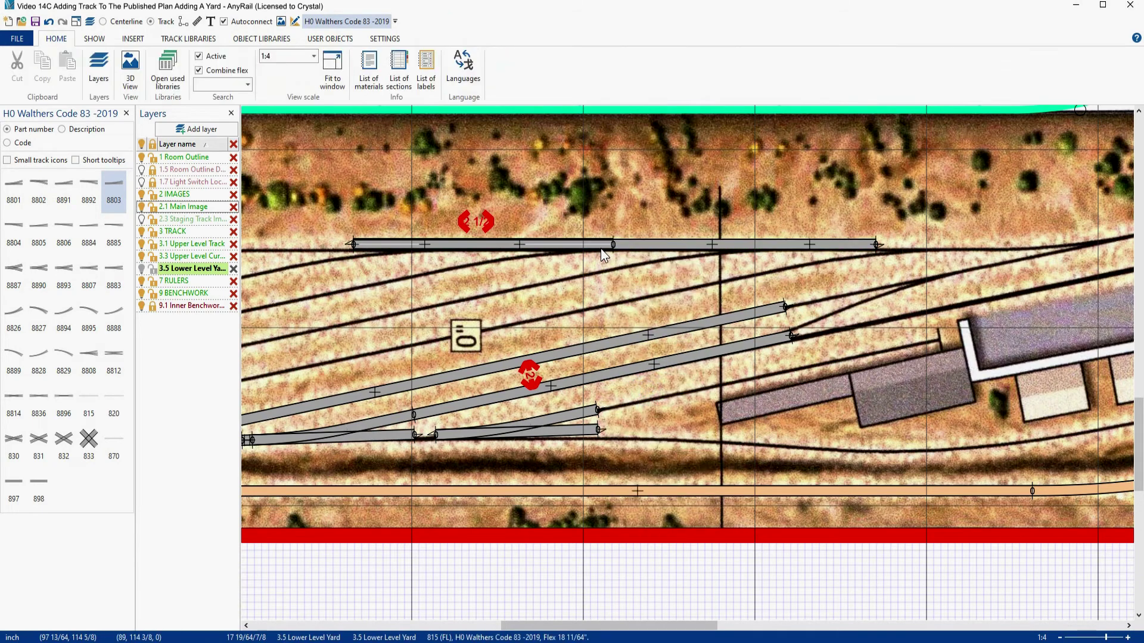
left_click(613, 244)
left_click(671, 274)
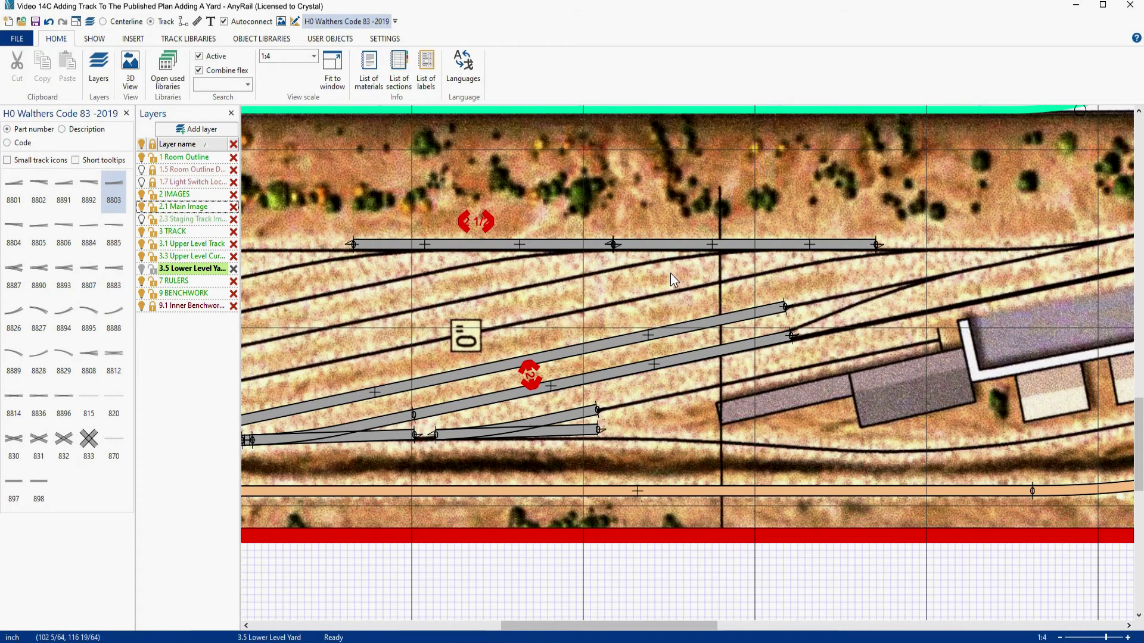
left_click_drag(671, 249, 658, 415)
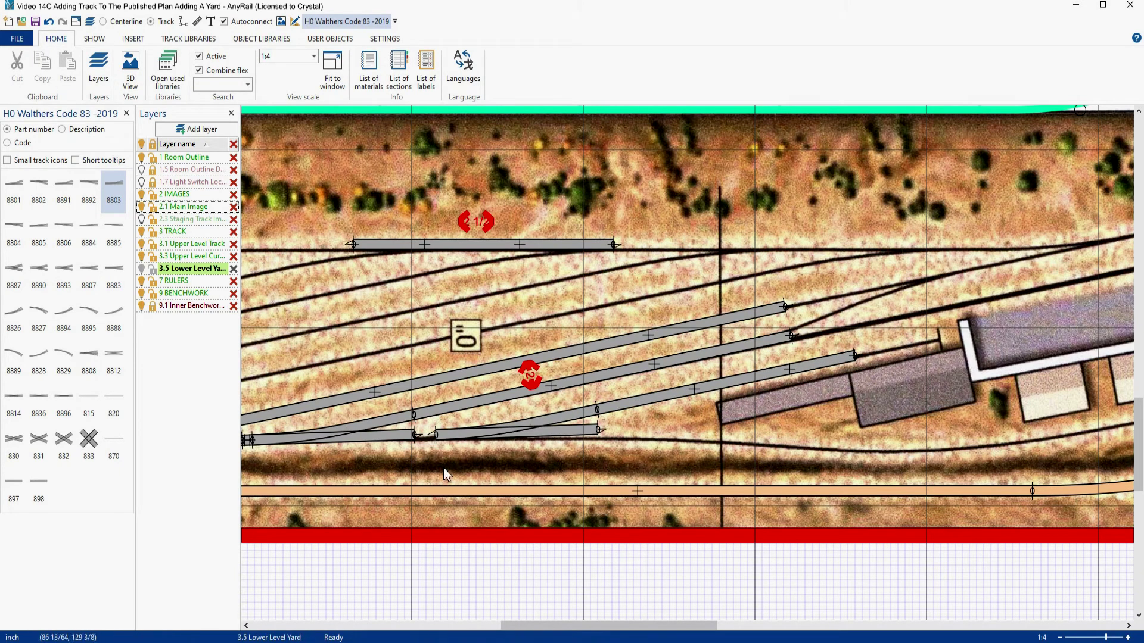
Read the first turnout endpoint's Y and set the second endpoint's Y to 127 3/16
scroll(432, 460, "up", 5)
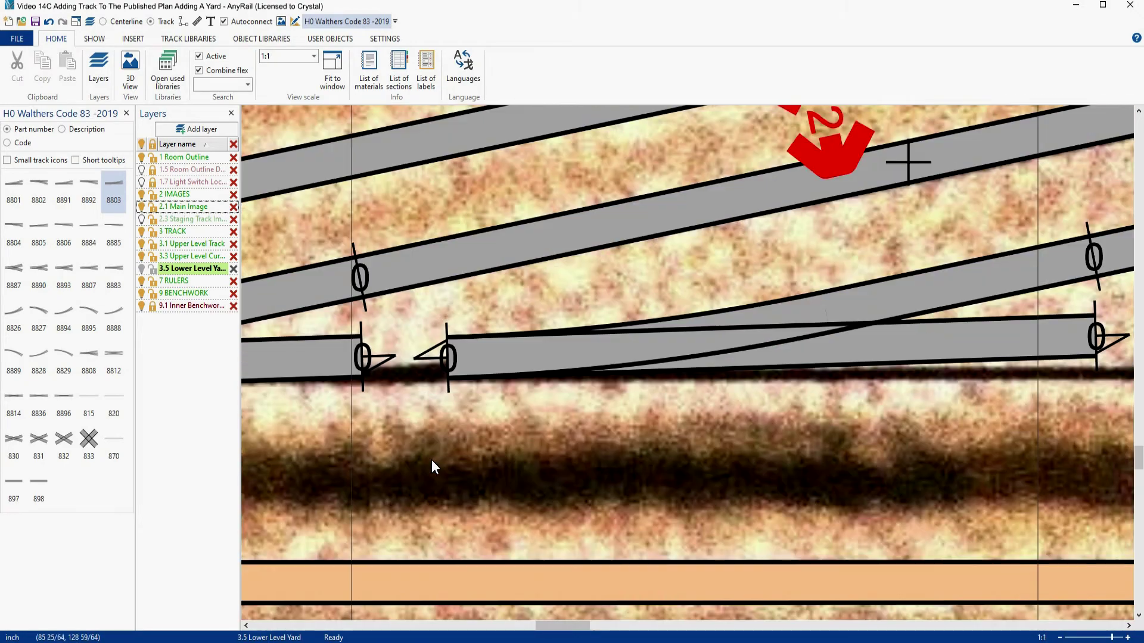
right_click_drag(438, 411, 589, 438)
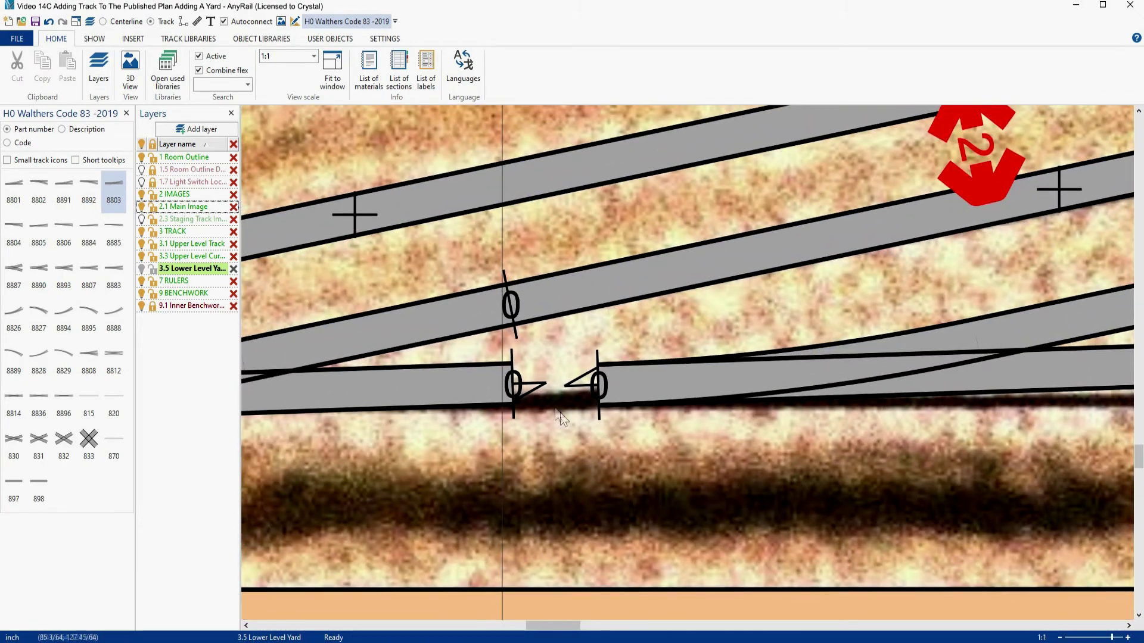
left_click(531, 390)
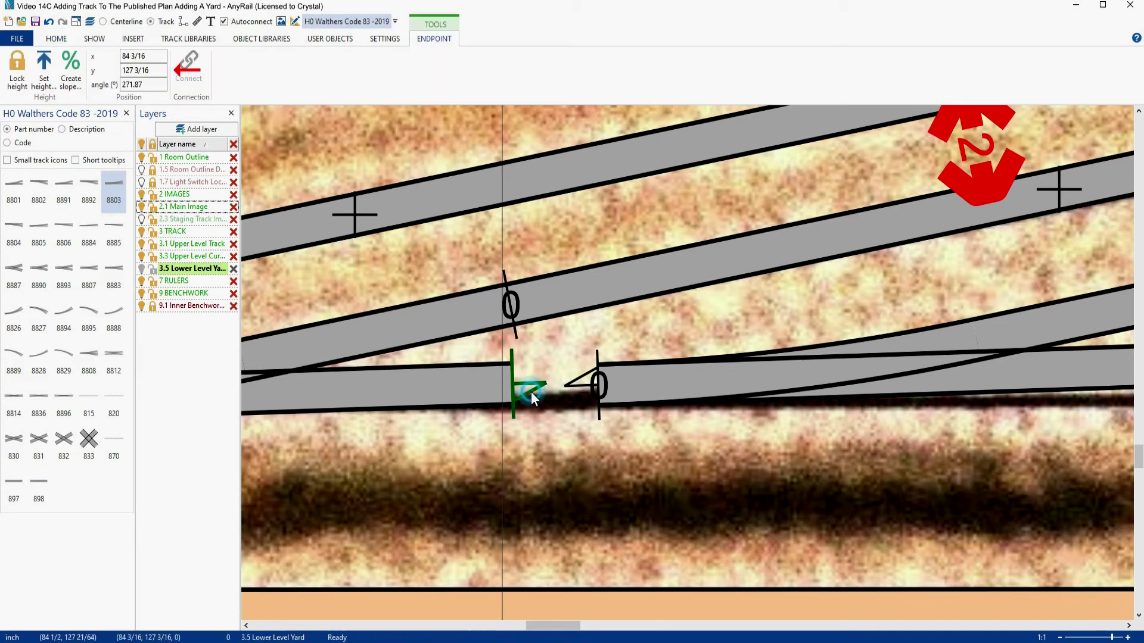
left_click(153, 71)
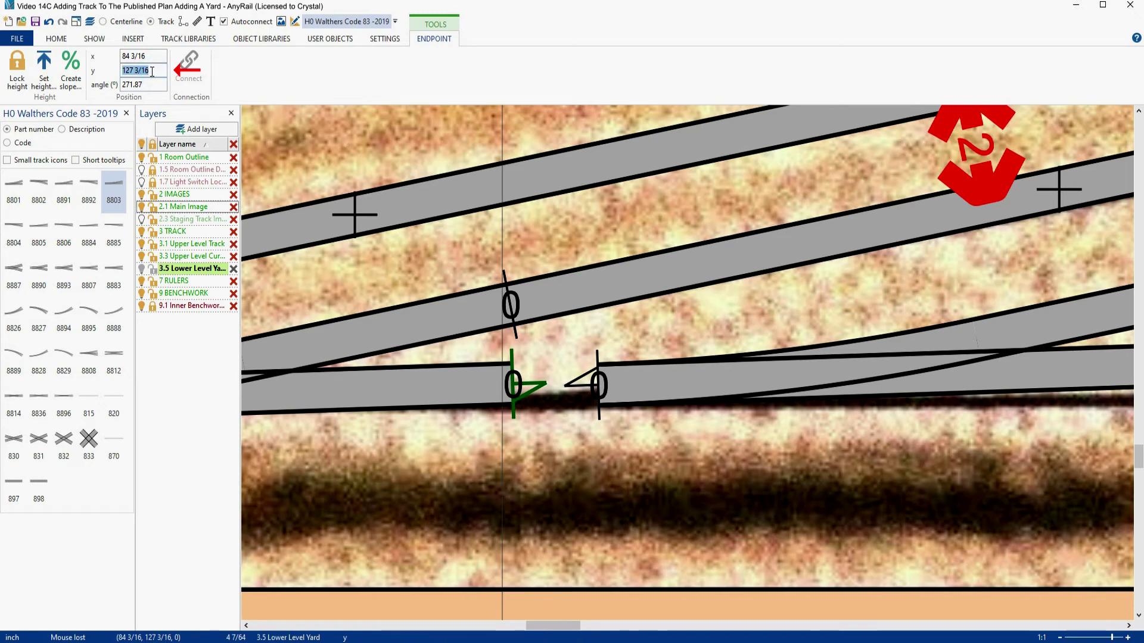
left_click(583, 382)
left_click(157, 72)
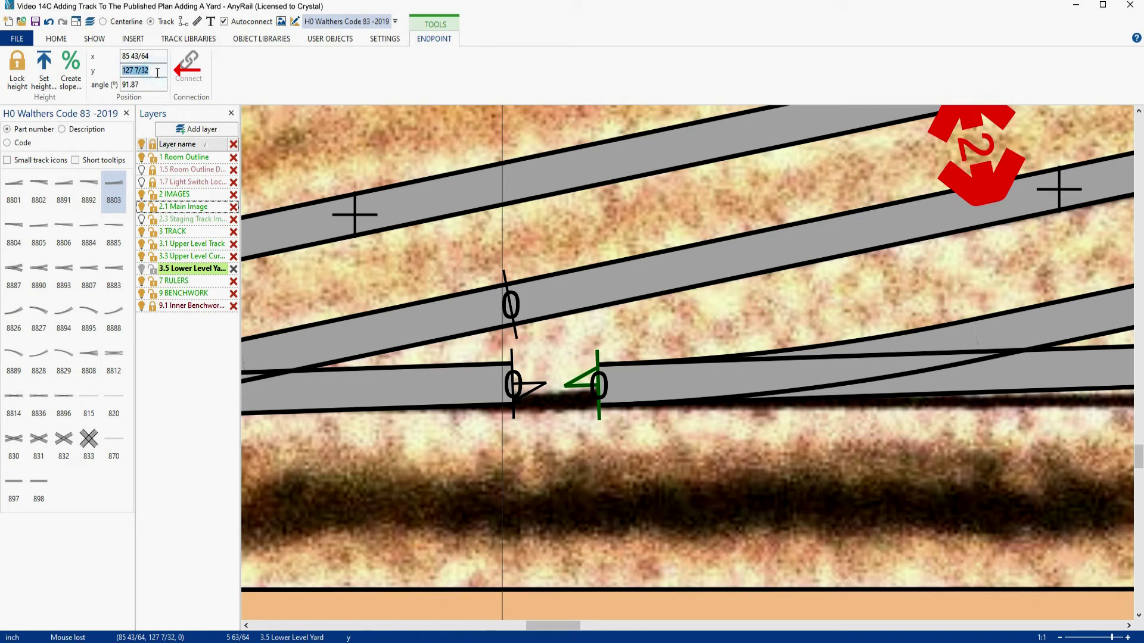
type("127 3/16")
key("Return")
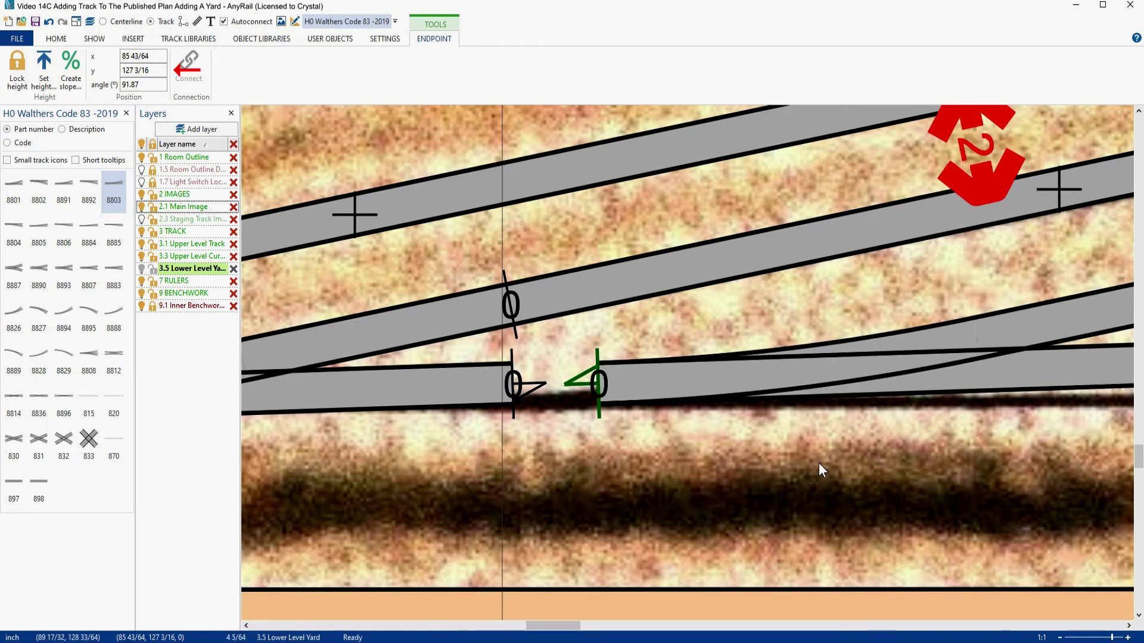
scroll(818, 466, "down", 2)
scroll(819, 467, "down", 2)
middle_click_drag(977, 456, 571, 442)
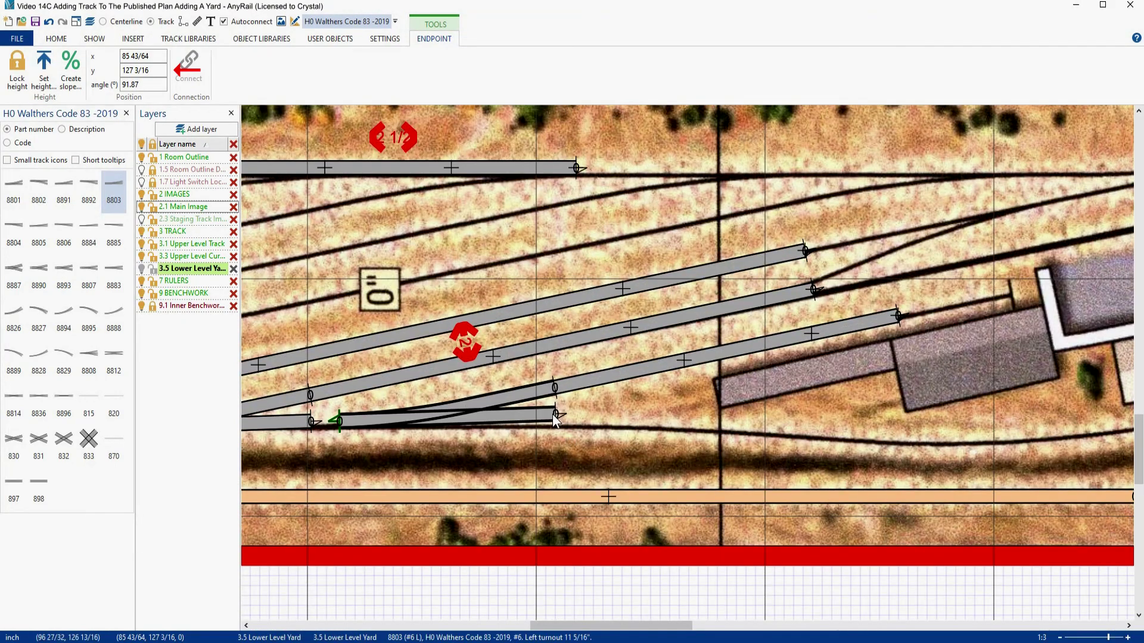
middle_click_drag(417, 474, 747, 474)
scroll(675, 449, "up", 2)
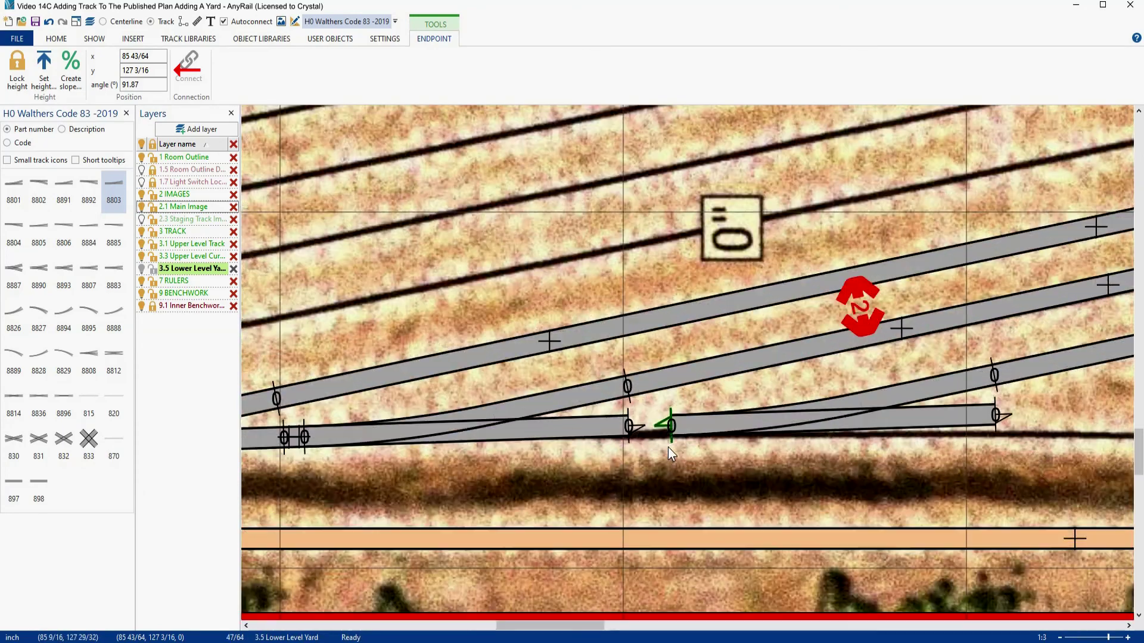
scroll(671, 453, "up", 1)
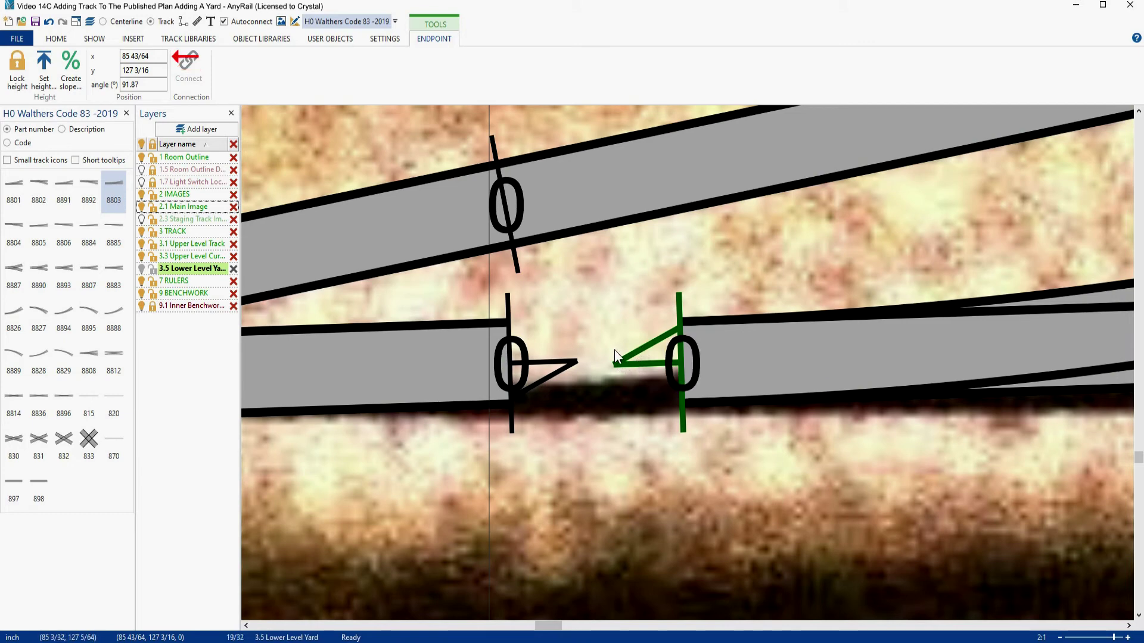
left_click(550, 380)
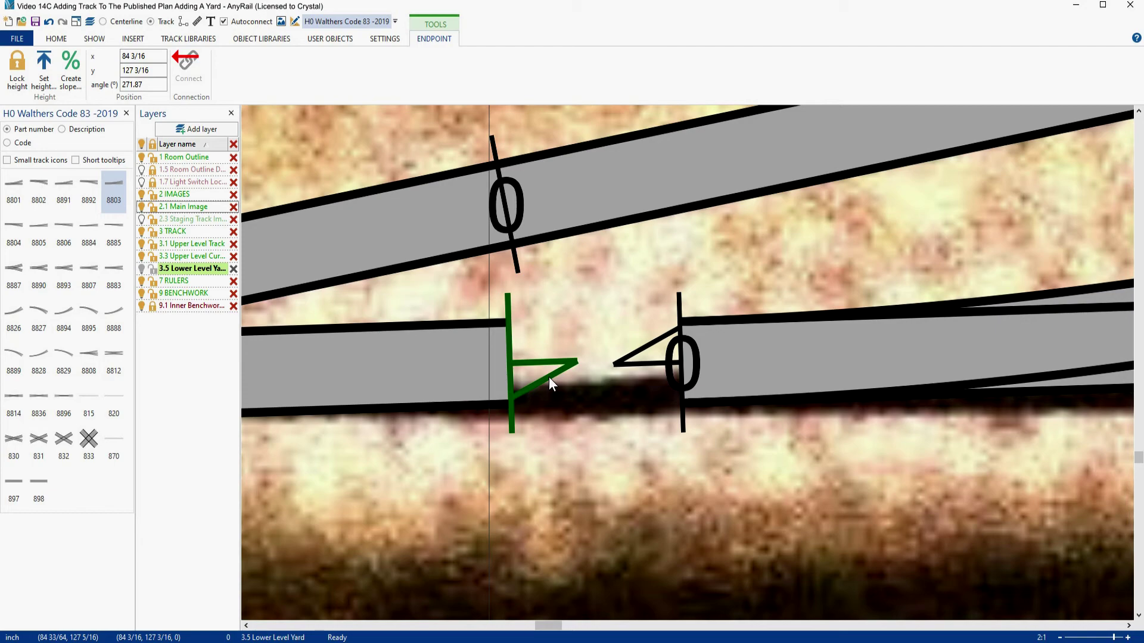
scroll(549, 376, "down", 5)
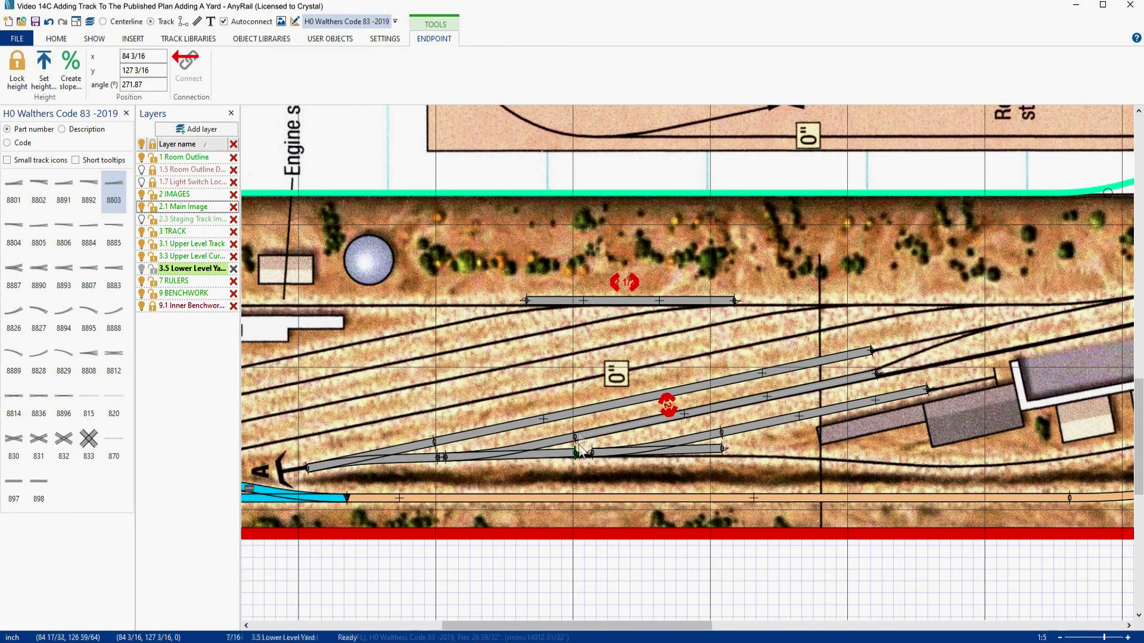
Select the spare flex above the yard, nudge it upward, and smooth it
left_click(553, 302)
left_click_drag(553, 301, 549, 277)
right_click(549, 278)
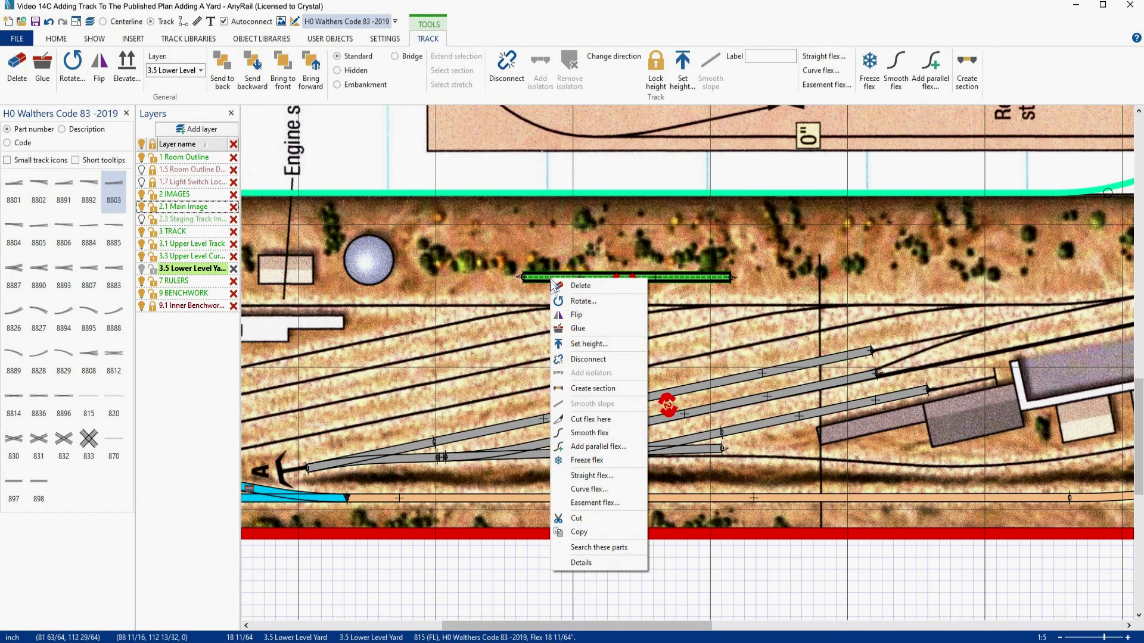
left_click(583, 433)
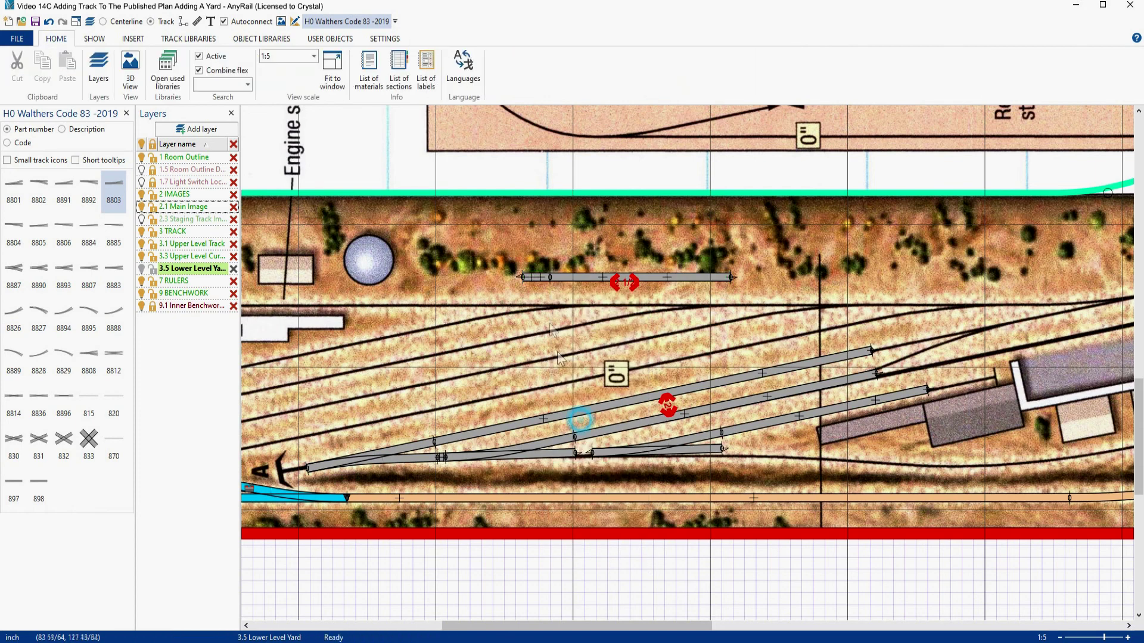
Split a short piece off the flex's left end and set its straight length to 1 31/64 inches
left_click(548, 278)
left_click(548, 276)
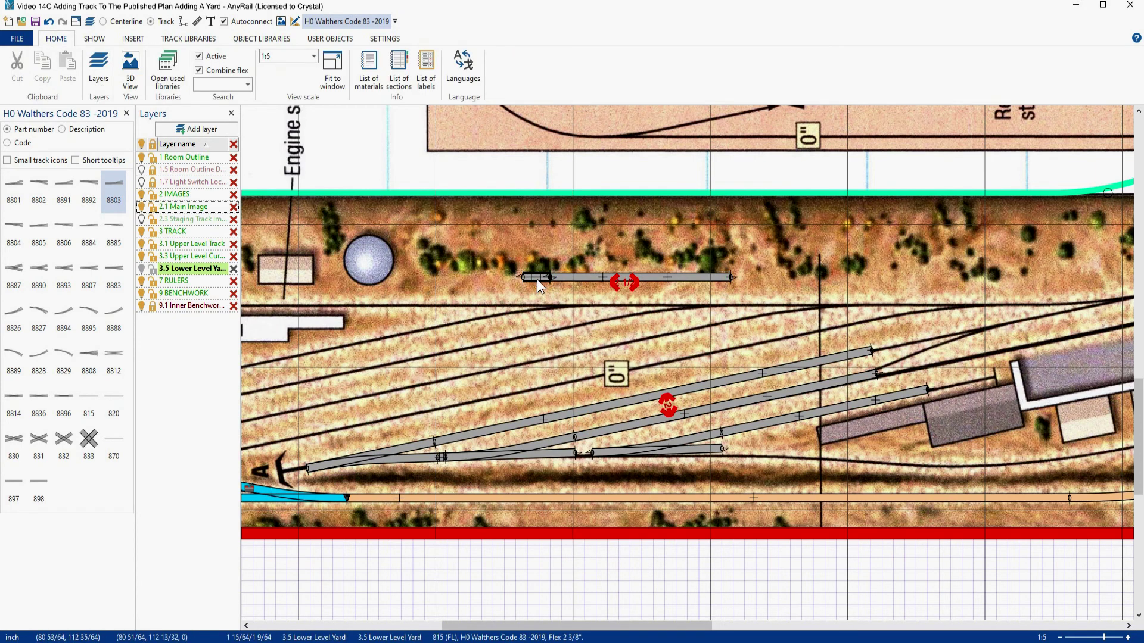
left_click(537, 280)
left_click_drag(538, 280, 514, 253)
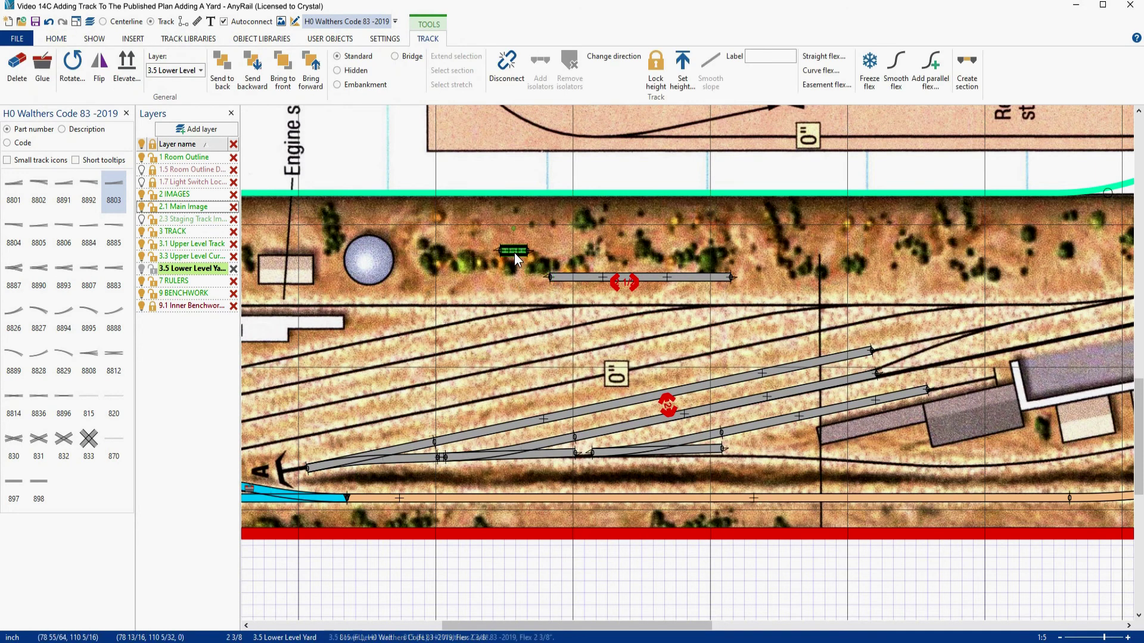
right_click(514, 252)
left_click(560, 450)
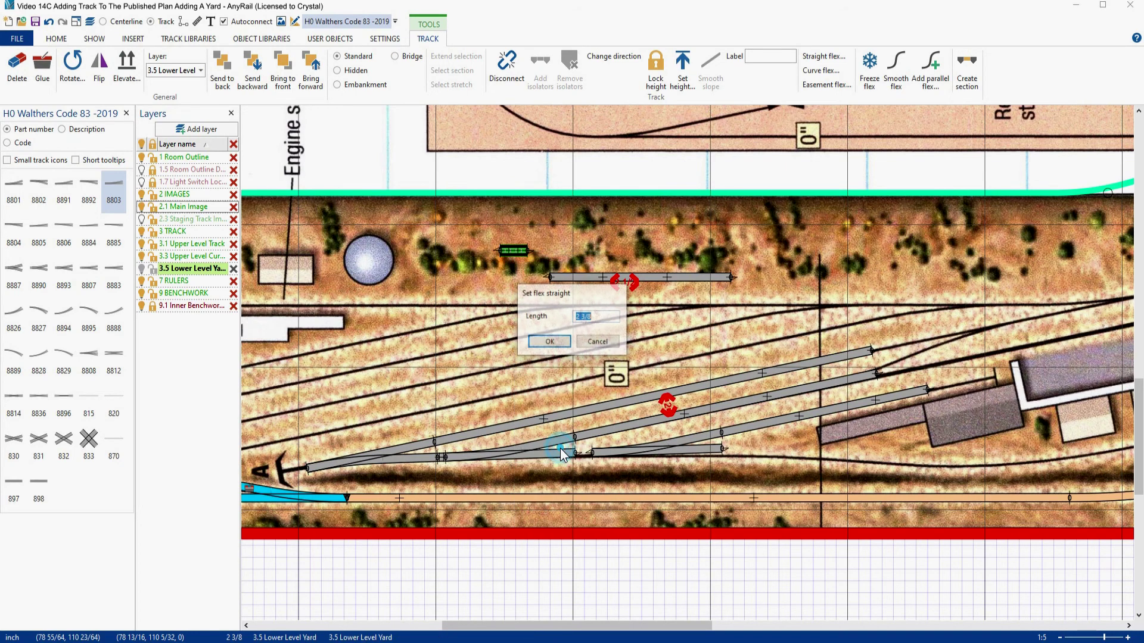
type("1")
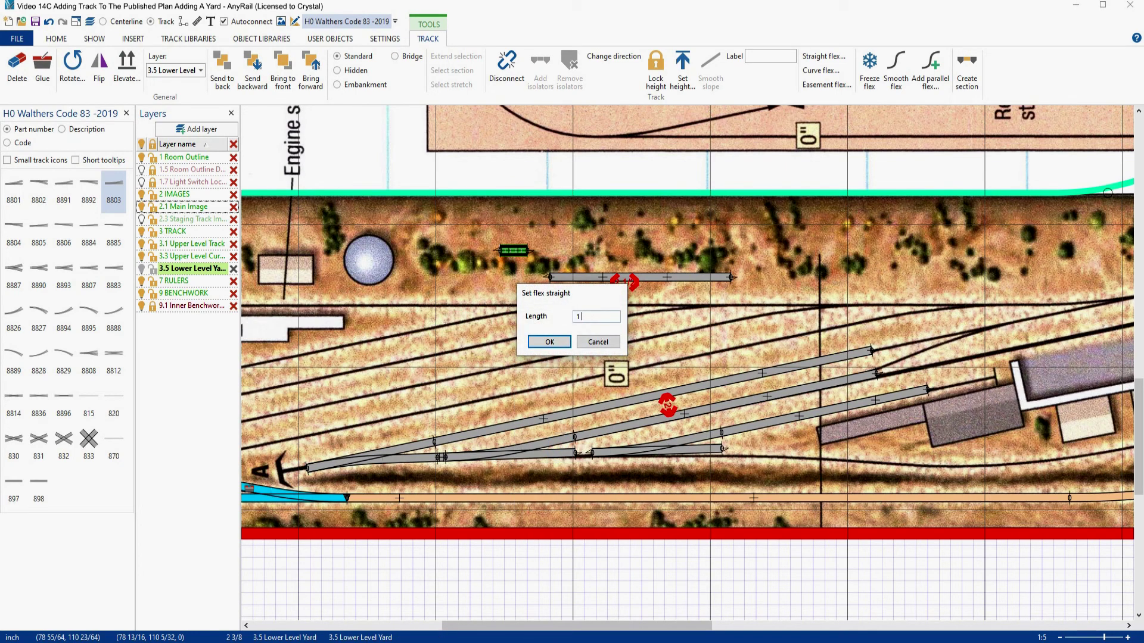
type(" 31/64")
key("Return")
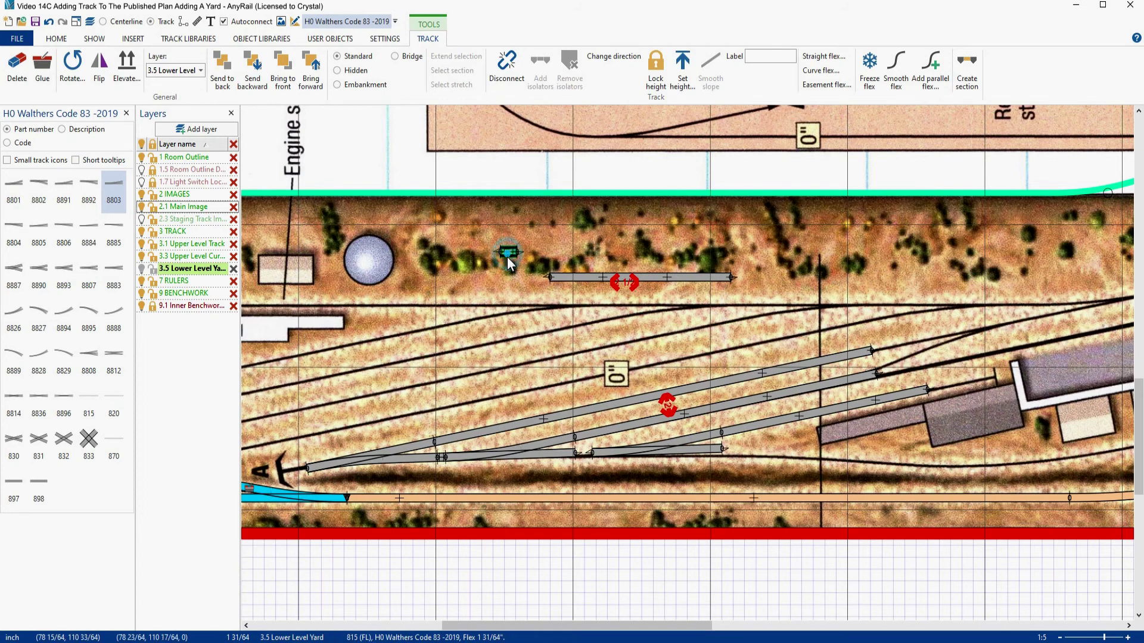
Fit the short piece between the two #6 left turnouts, shifting the second turnout slightly right
left_click_drag(507, 257, 581, 475)
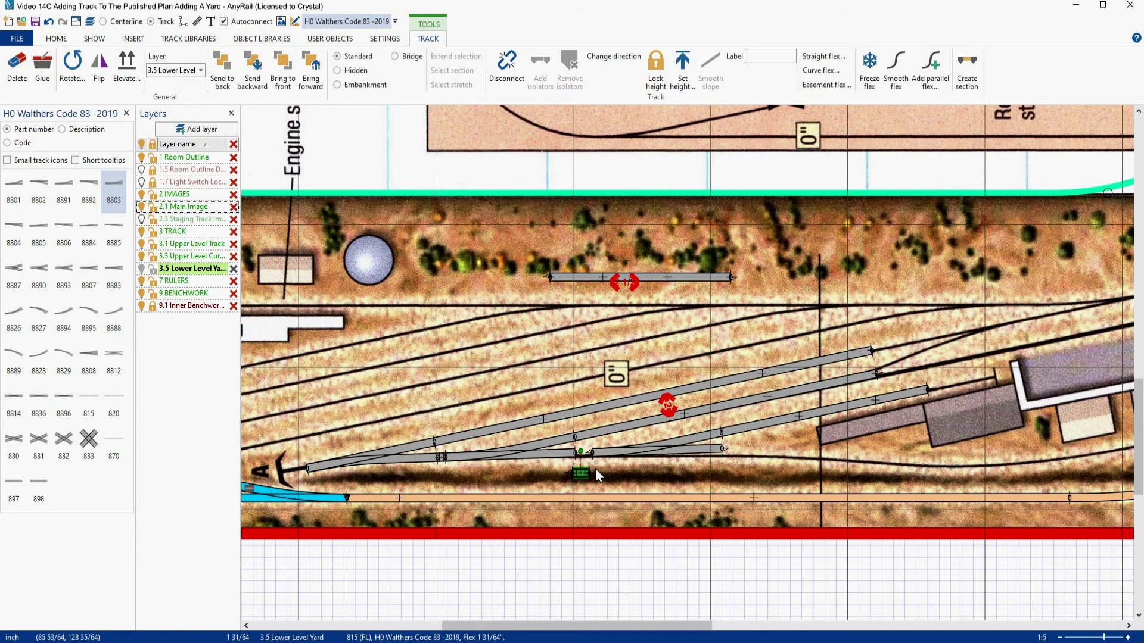
left_click(596, 459)
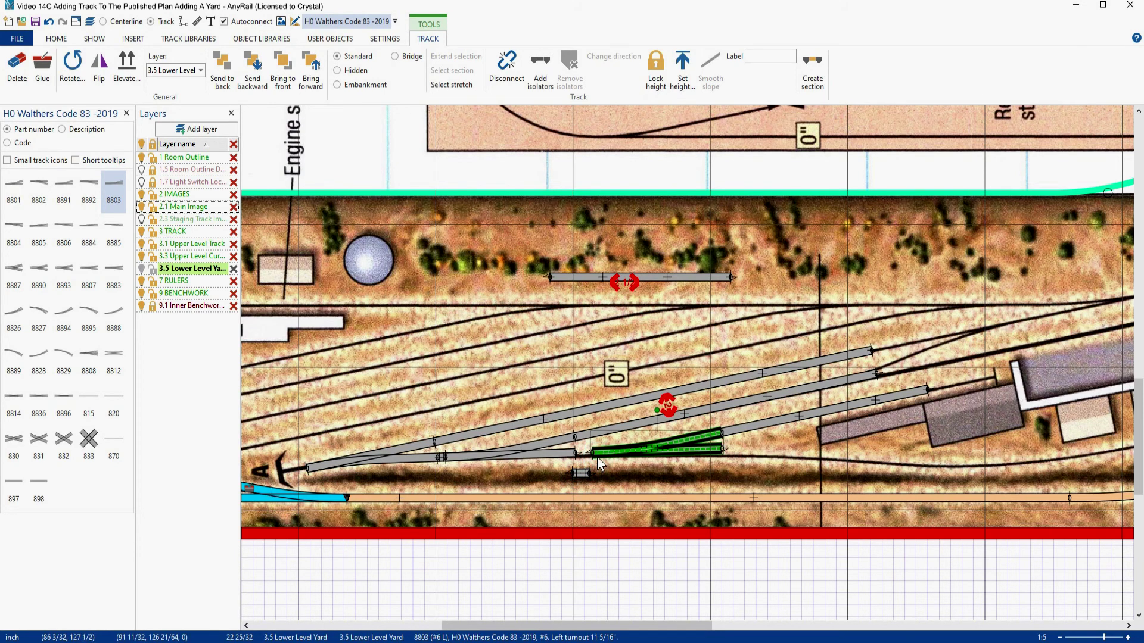
key("Right")
key("Right")
left_click_drag(578, 477, 596, 455)
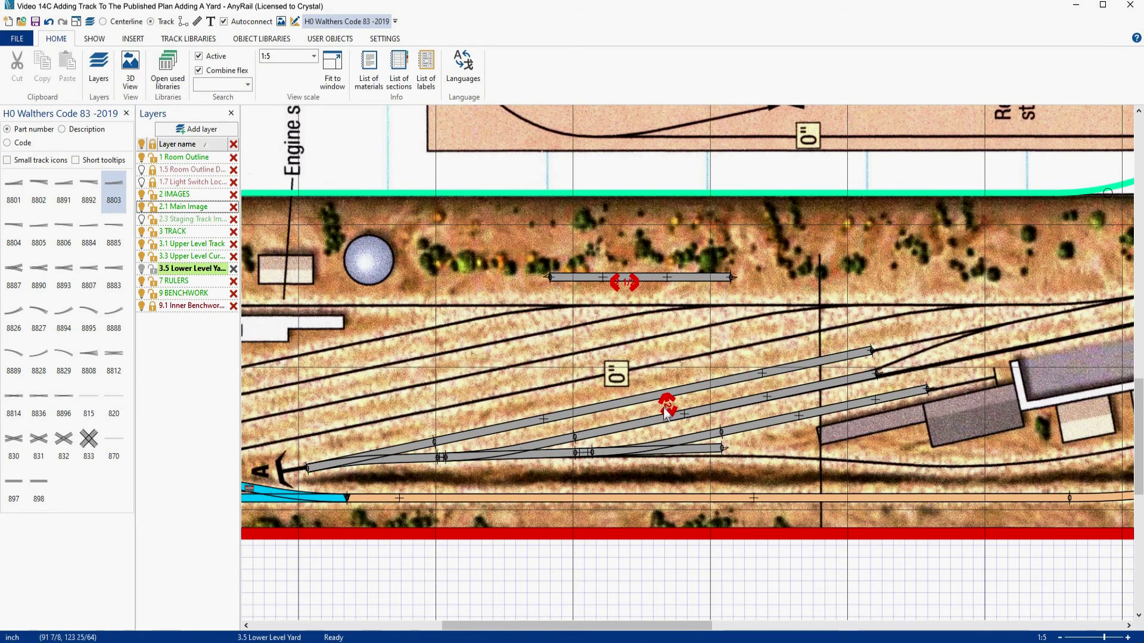
Place the 2-inch spacing marker on the new yard track, then check that track's length
scroll(668, 409, "up", 2)
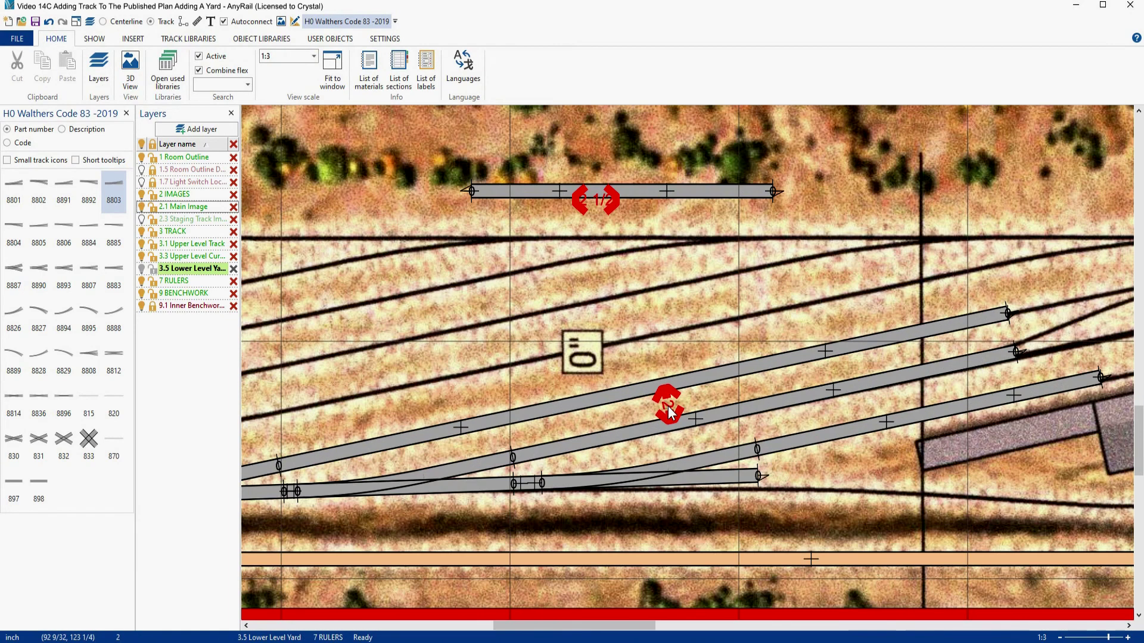
left_click(668, 410)
left_click_drag(668, 410, 782, 431)
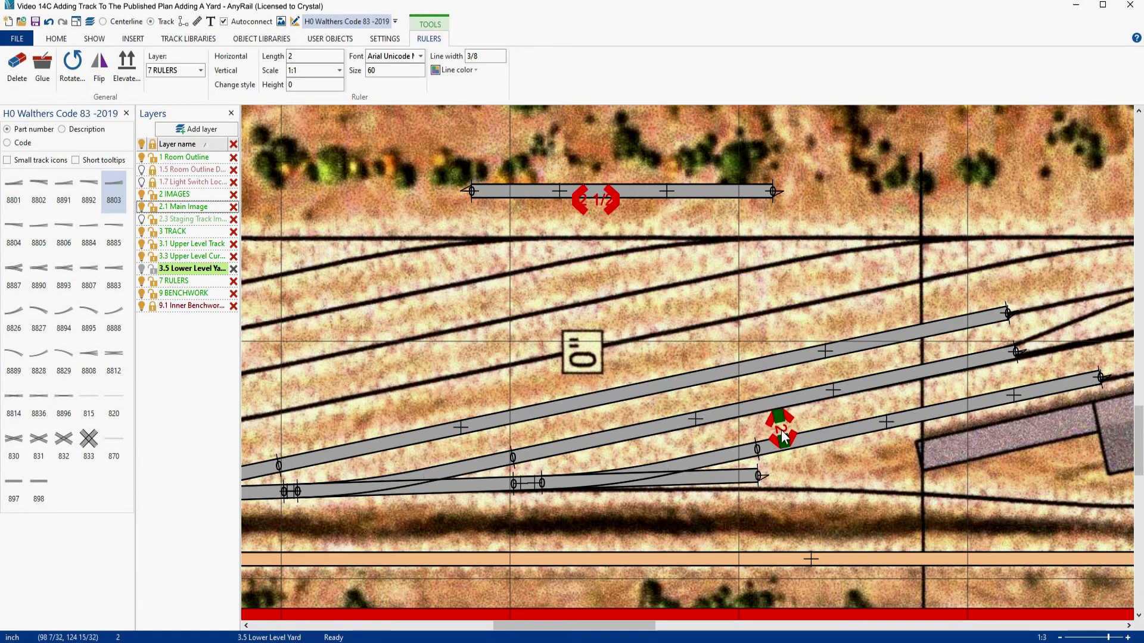
left_click(819, 436)
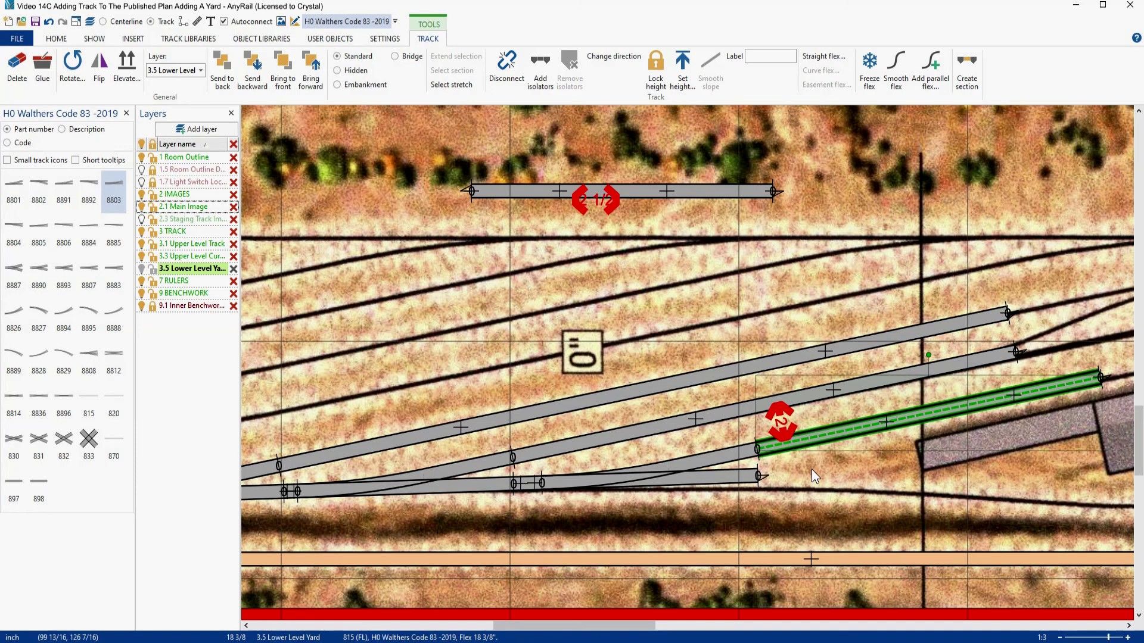
scroll(813, 469, "down", 2)
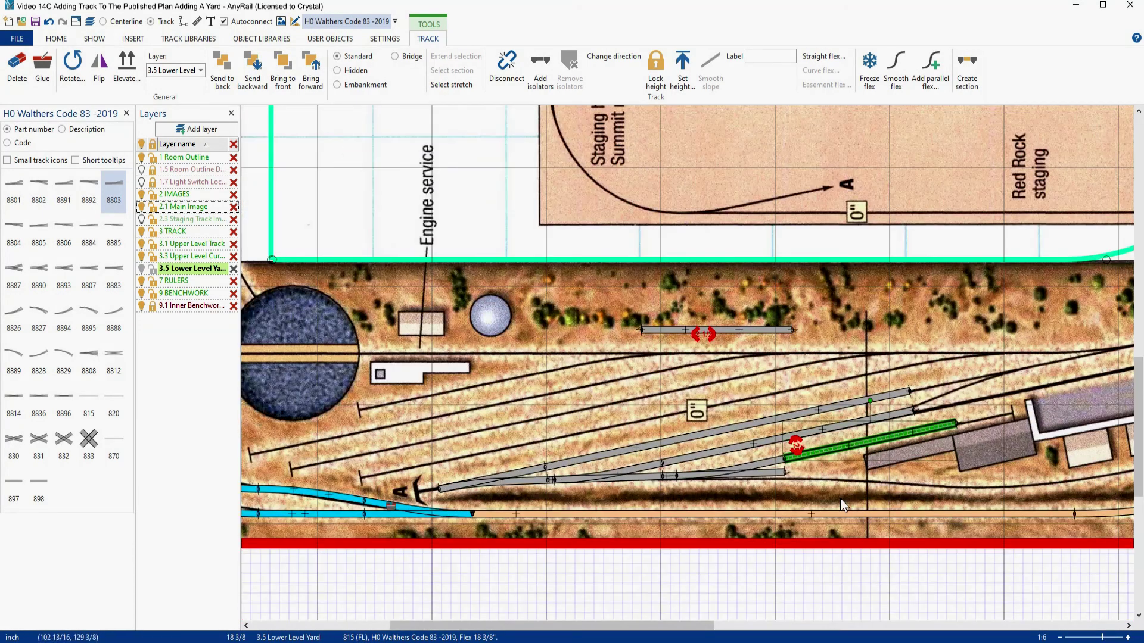
right_click_drag(840, 499, 479, 462)
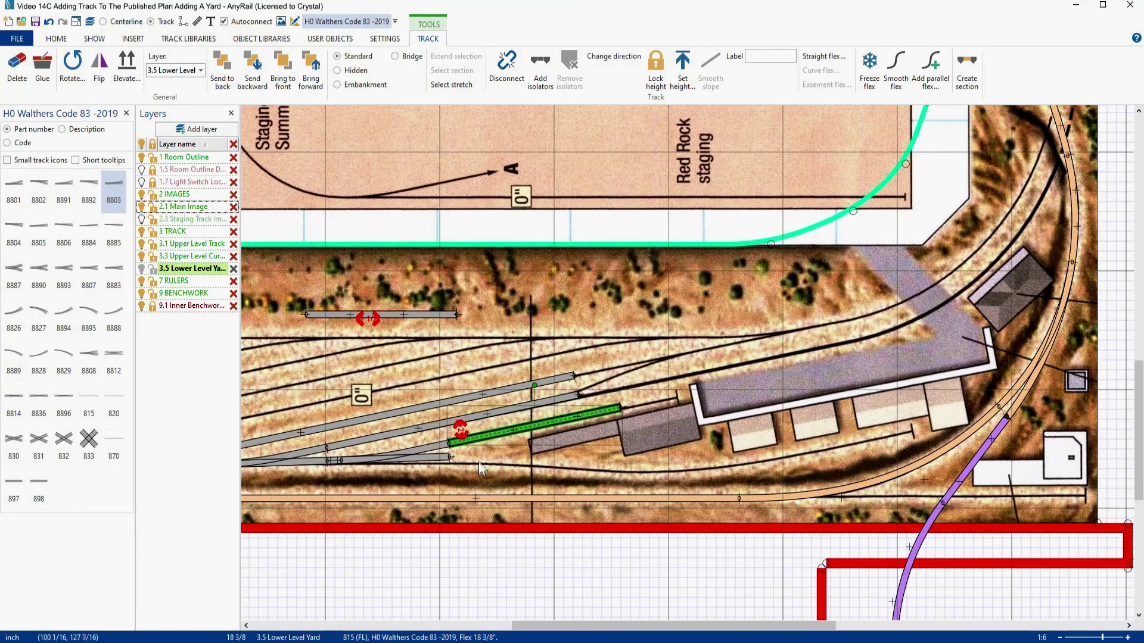